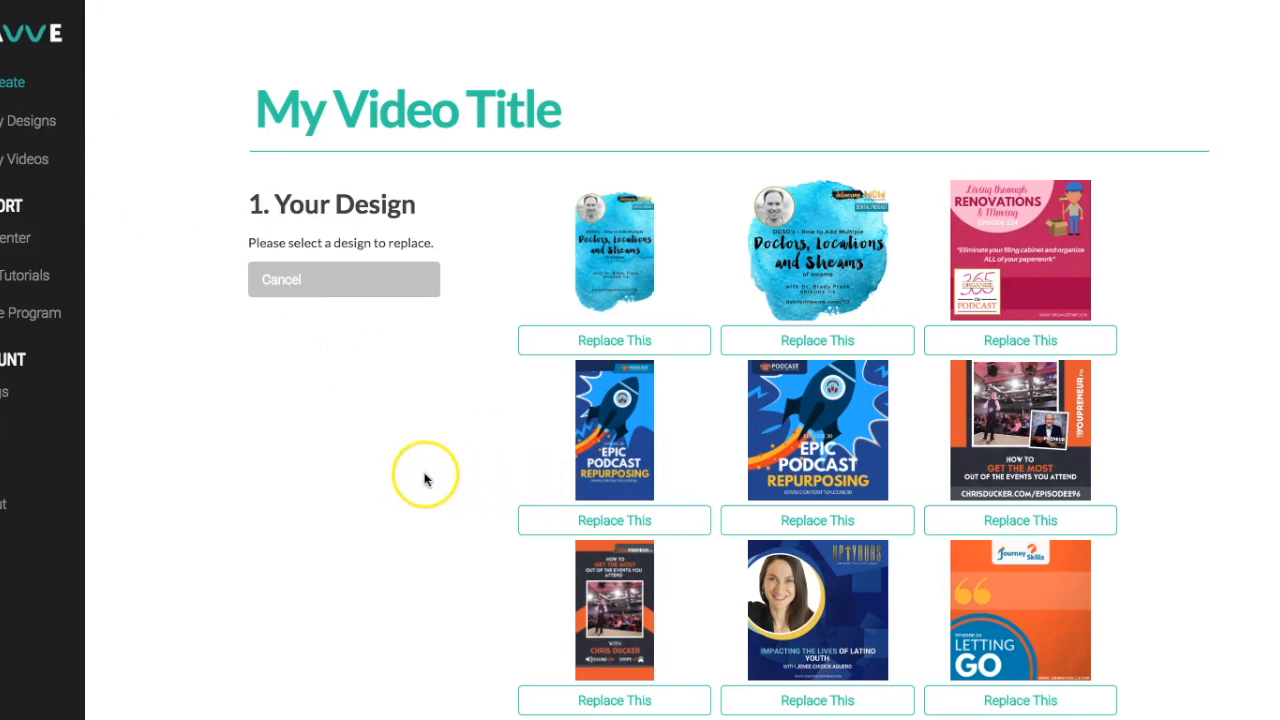
Replace the background image of the "Letting Go" design with the Episode 32 Instagram artwork.
{"action": "scroll", "coordinate": [438, 500], "scroll_direction": "down", "scroll_amount": 2}
{"action": "scroll", "coordinate": [438, 500], "scroll_direction": "down", "scroll_amount": 1}
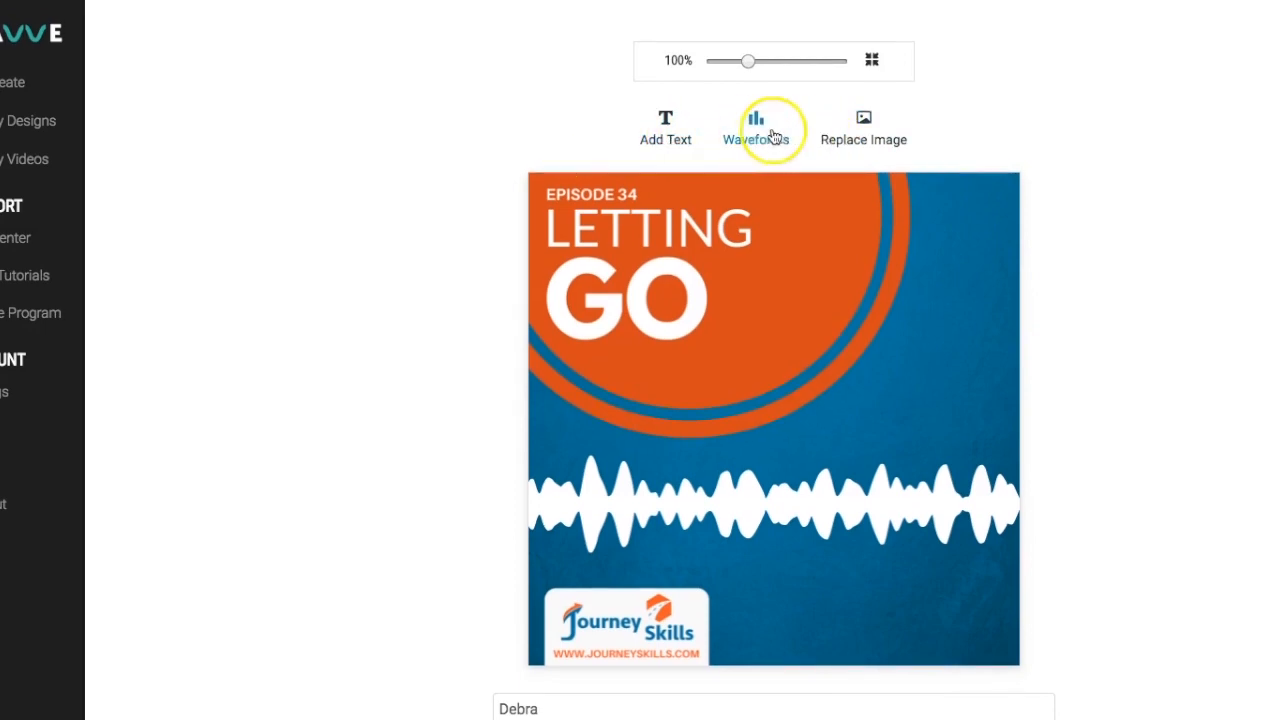
{"action": "left_click", "coordinate": [870, 124]}
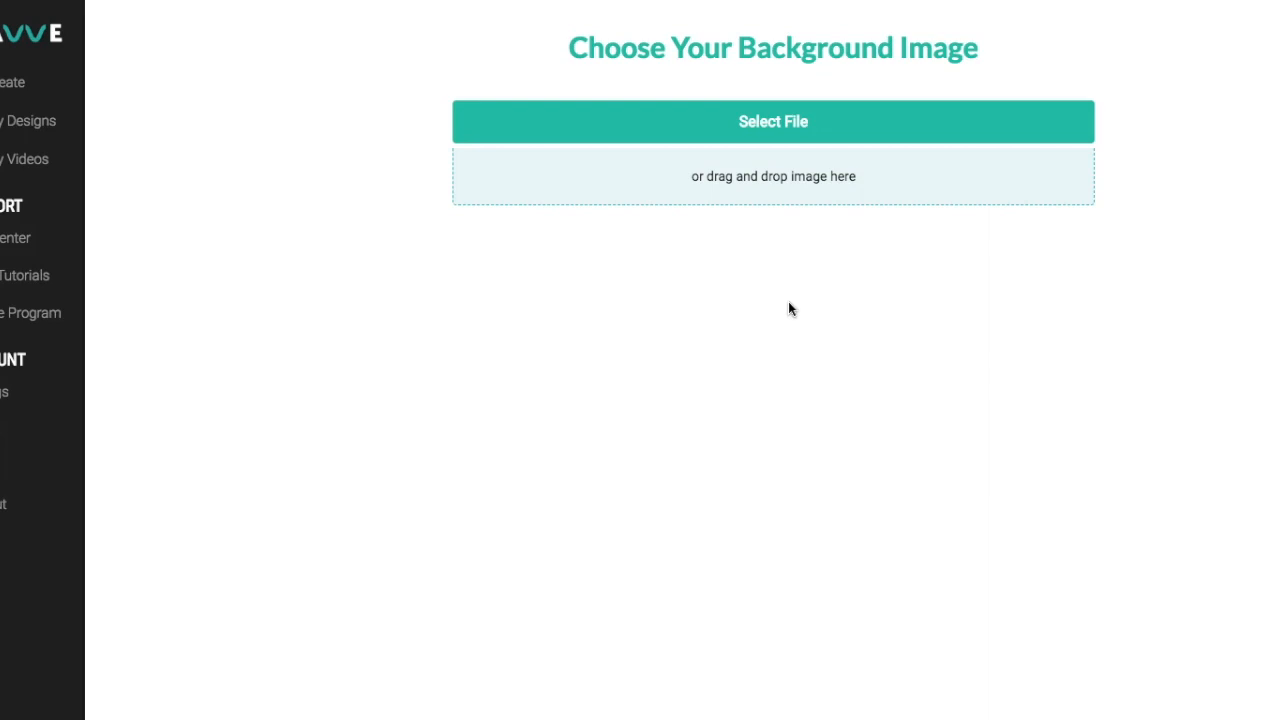
{"action": "left_click", "coordinate": [693, 403]}
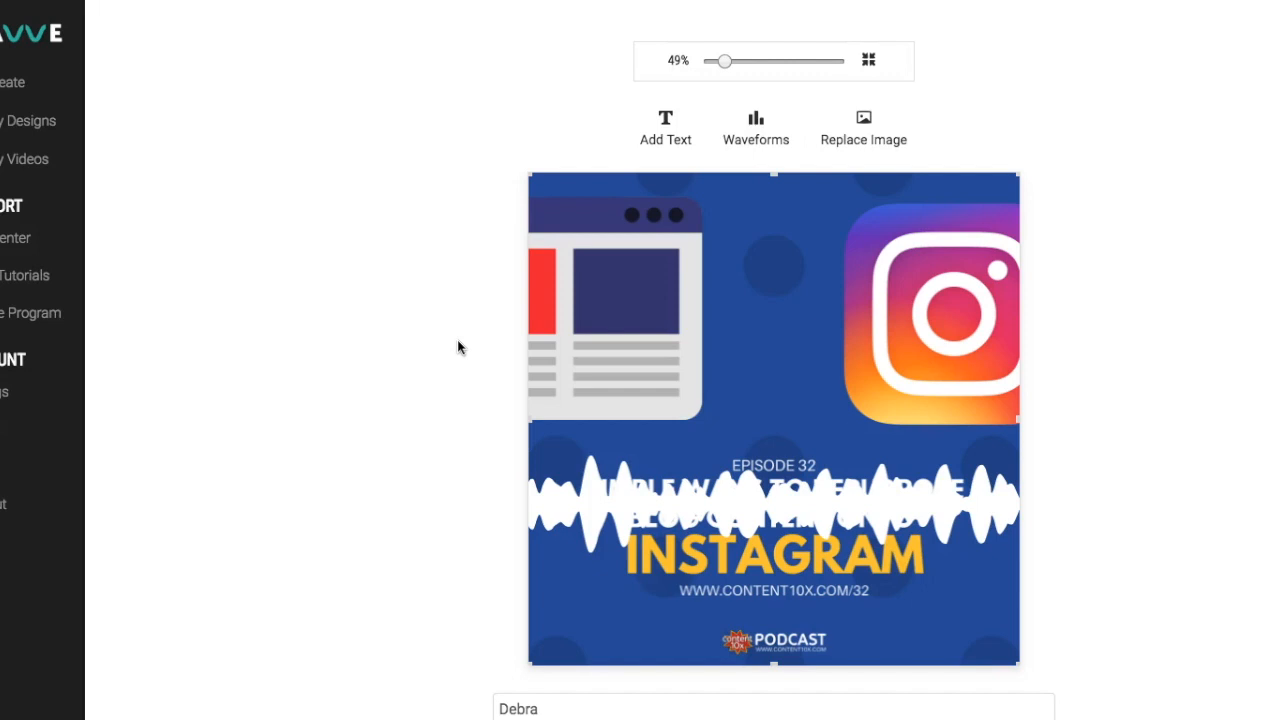
{"action": "left_click", "coordinate": [485, 346]}
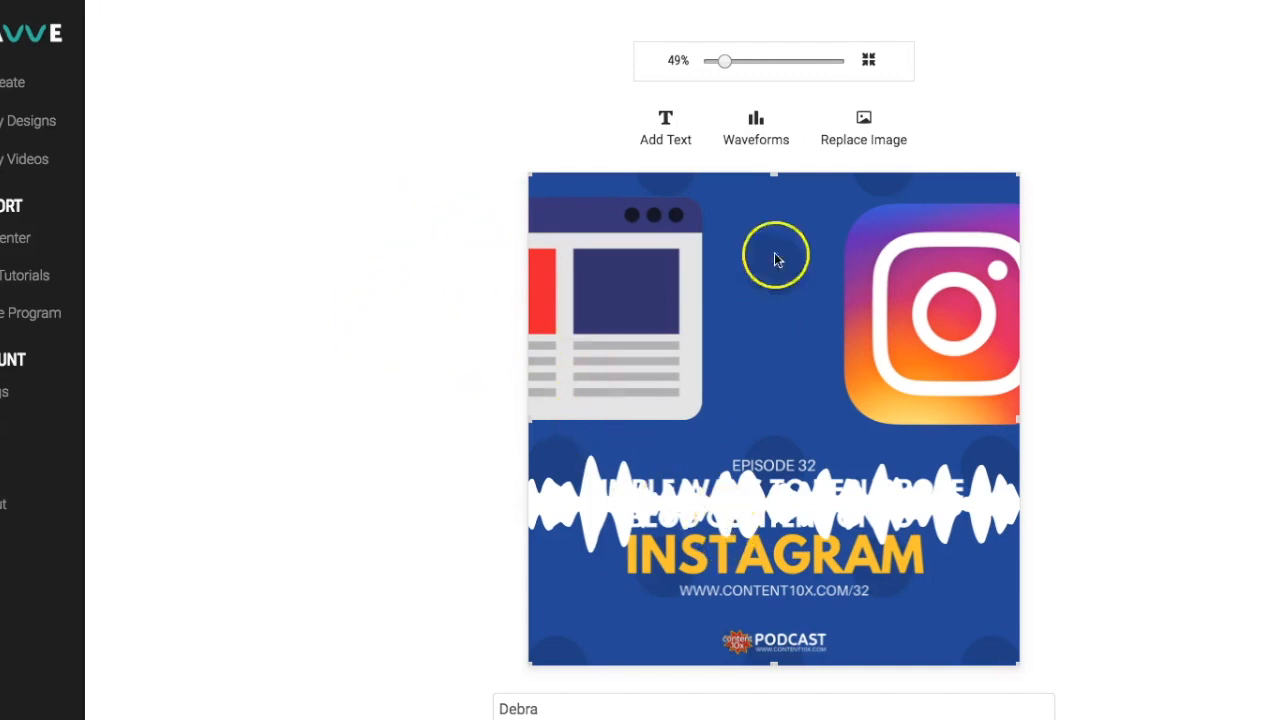
Try thin vertical-bar waveform styles on the Episode 32 design in place of the solid white waveform.
{"action": "left_click", "coordinate": [757, 128]}
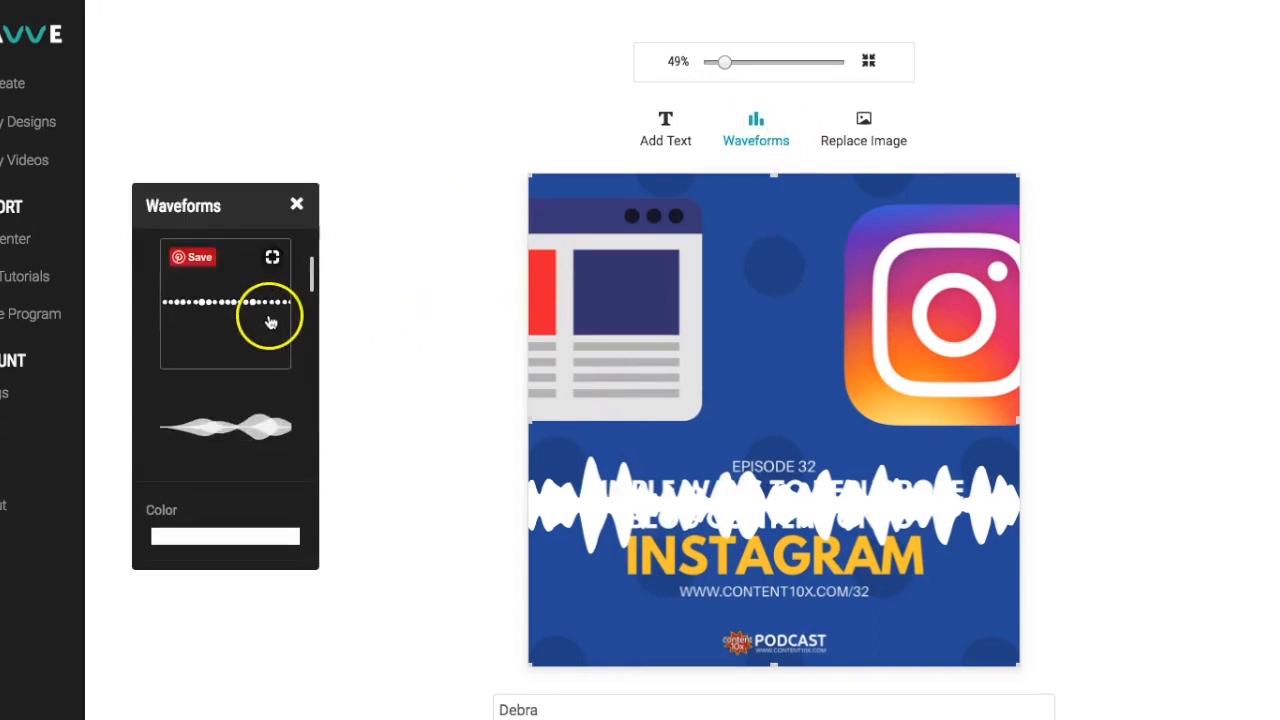
{"action": "scroll", "coordinate": [262, 345], "scroll_direction": "down", "scroll_amount": 1}
{"action": "scroll", "coordinate": [260, 348], "scroll_direction": "down", "scroll_amount": 6}
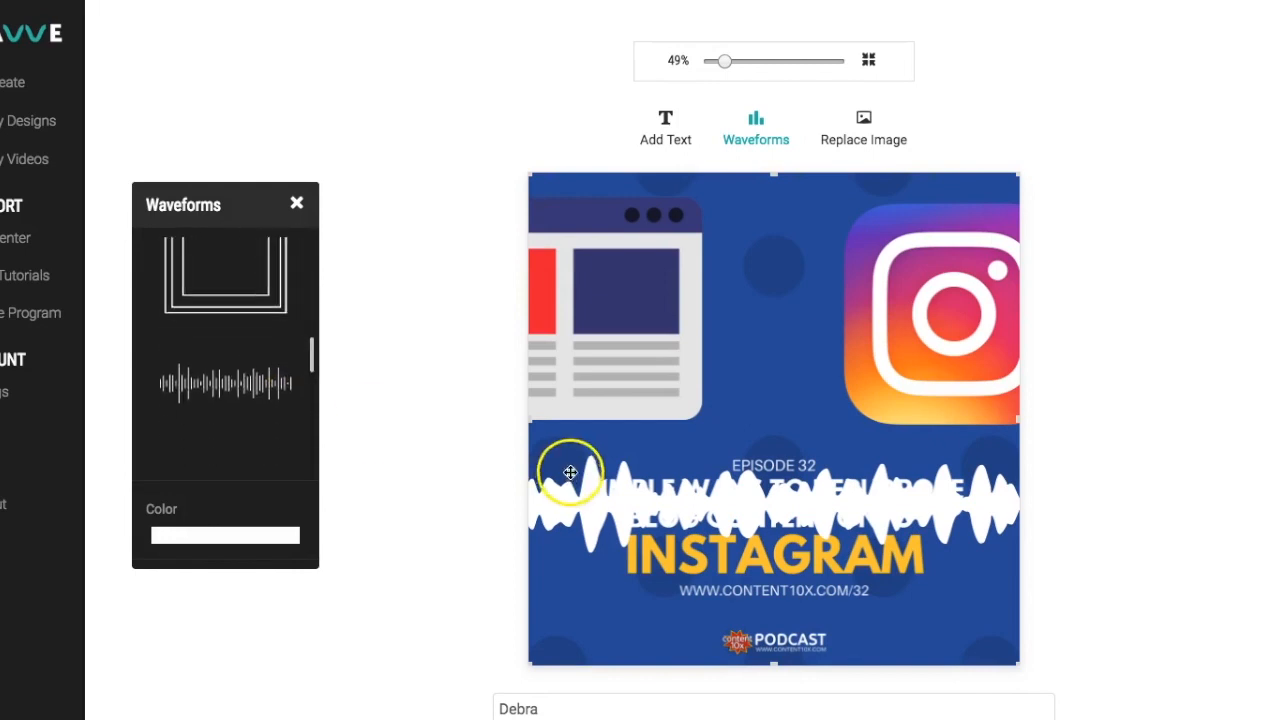
{"action": "left_click", "coordinate": [212, 398]}
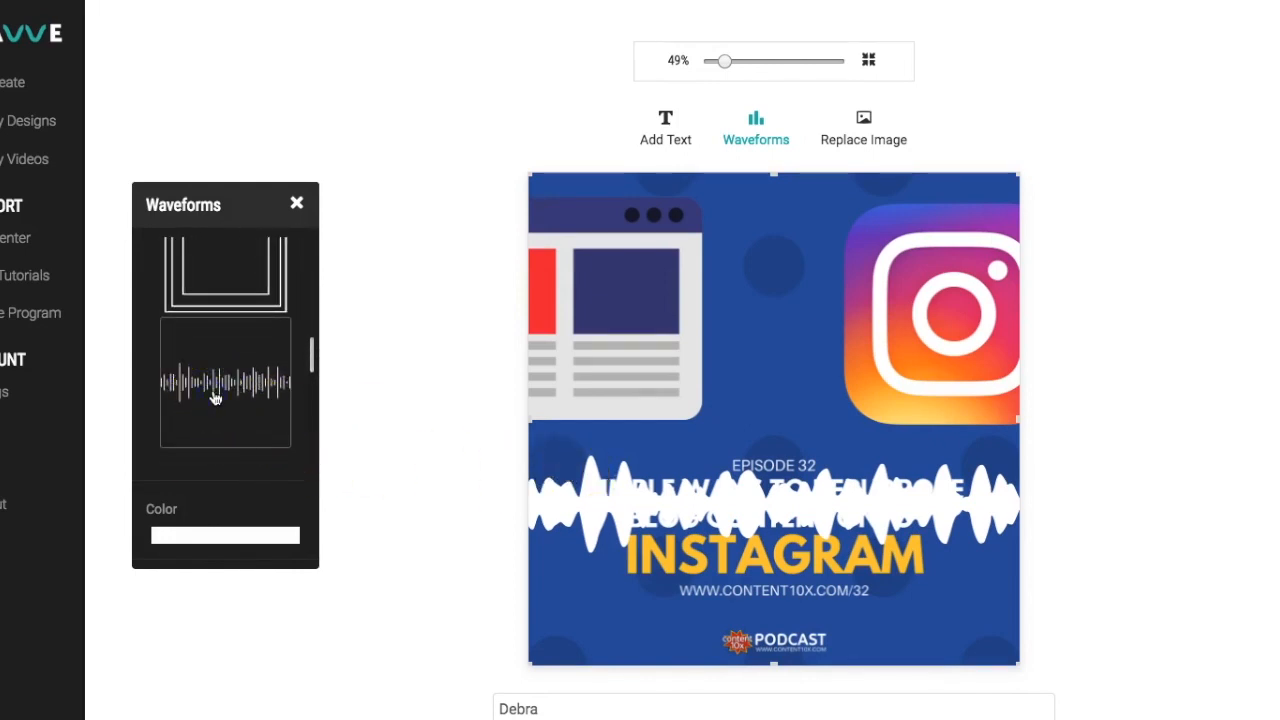
{"action": "scroll", "coordinate": [226, 400], "scroll_direction": "down", "scroll_amount": 2}
{"action": "left_click", "coordinate": [229, 445]}
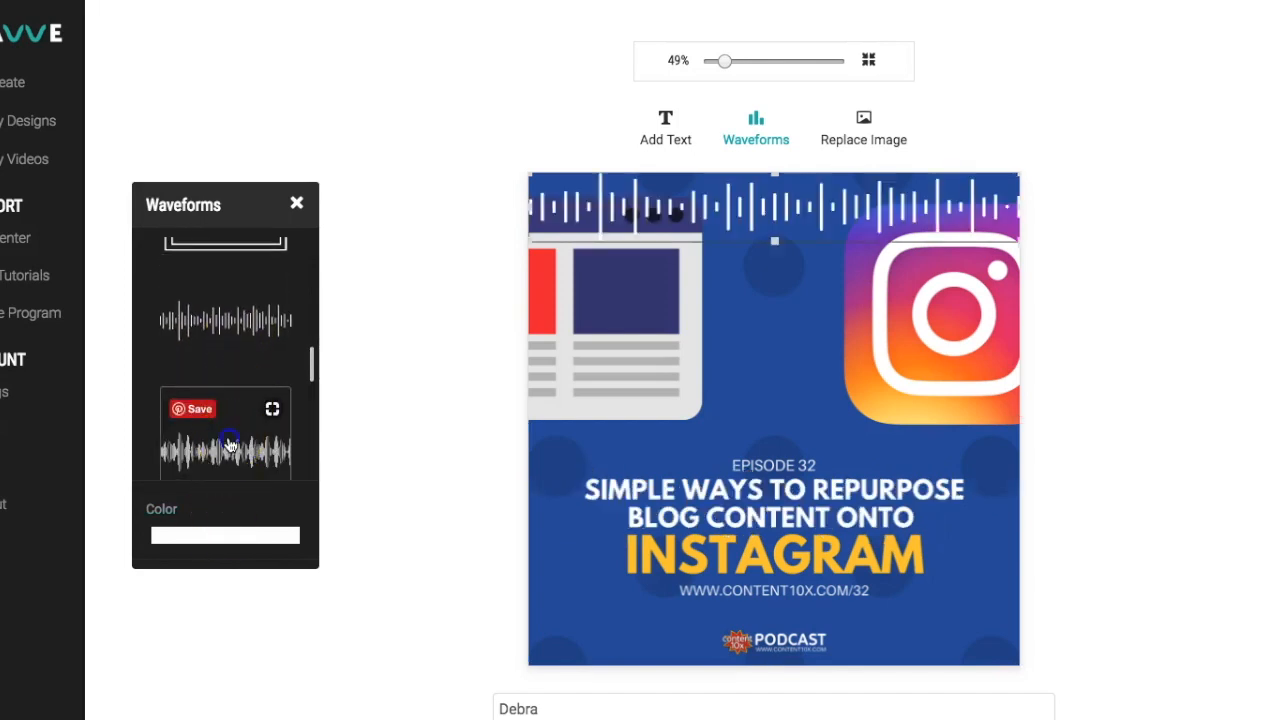
{"action": "scroll", "coordinate": [244, 375], "scroll_direction": "down", "scroll_amount": 3}
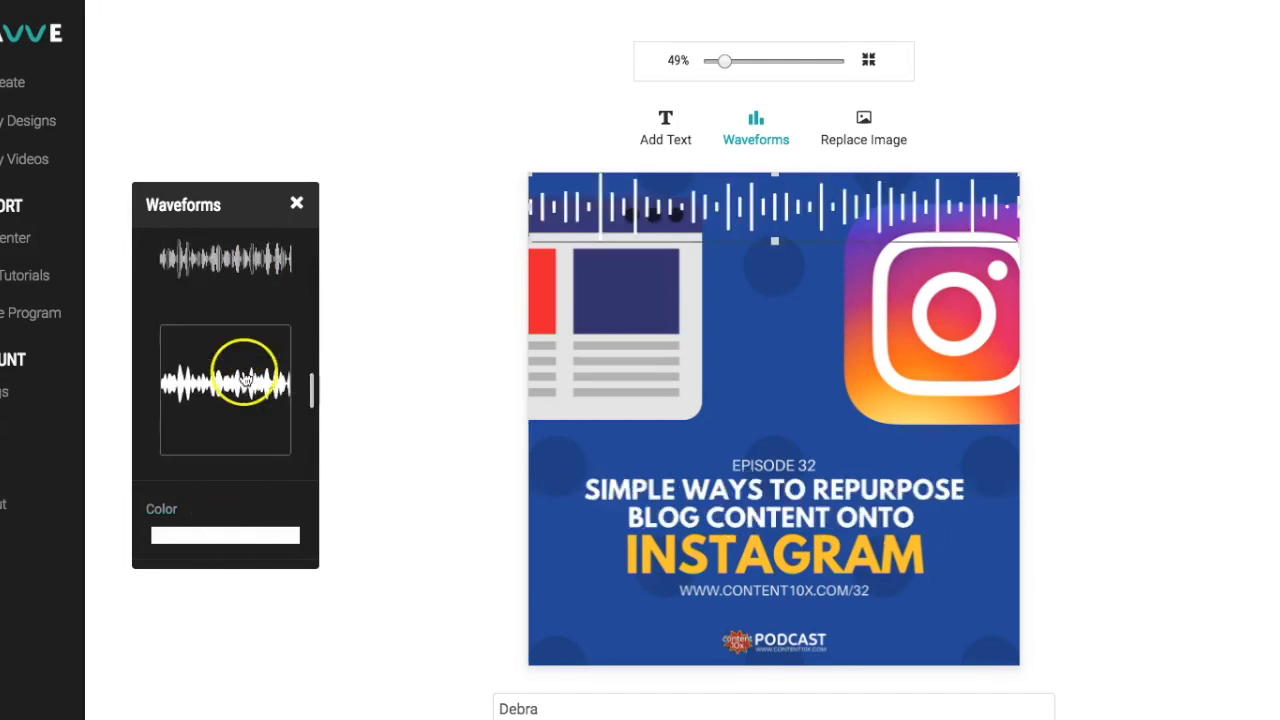
Move the bar waveform down between the browser graphic and Instagram logo, narrowing it to about half the design's width.
{"action": "left_click_drag", "start_coordinate": [627, 215], "coordinate": [662, 369]}
{"action": "left_click_drag", "start_coordinate": [881, 354], "coordinate": [761, 349]}
{"action": "left_click_drag", "start_coordinate": [935, 353], "coordinate": [811, 353]}
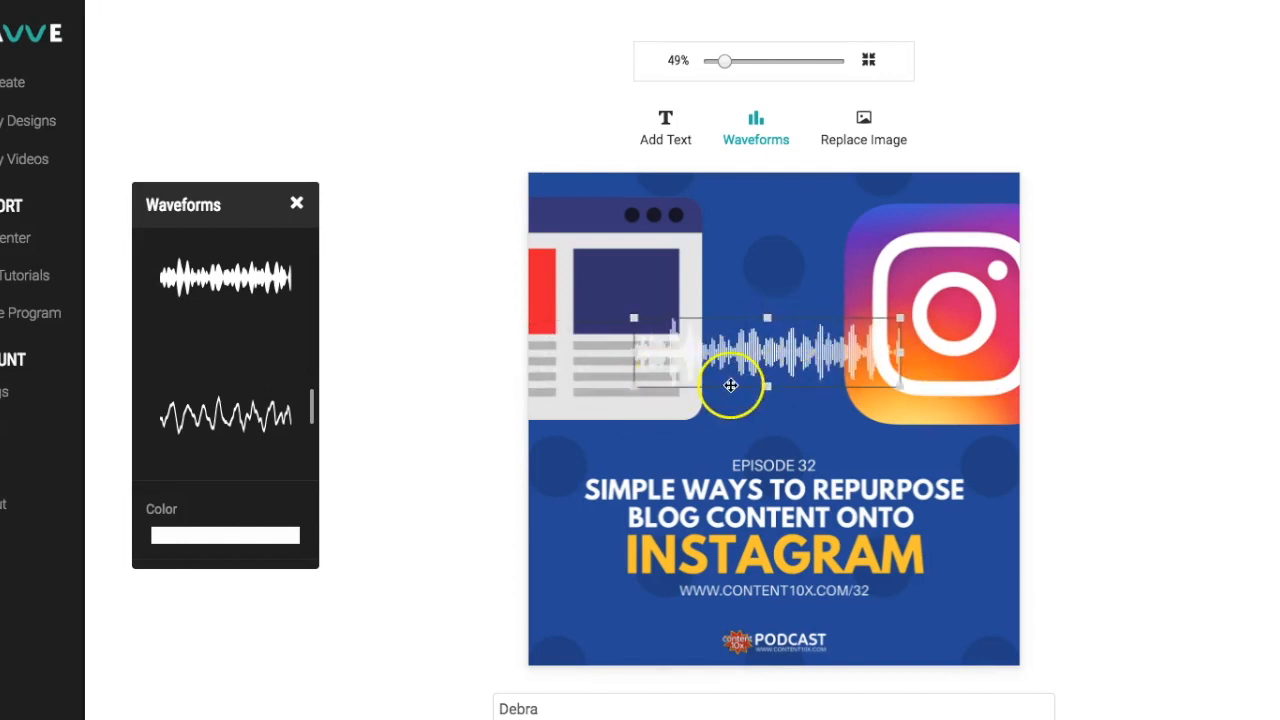
Try the stacked-block waveform and the concentric square-frame waveform on the design.
{"action": "scroll", "coordinate": [210, 398], "scroll_direction": "down", "scroll_amount": 2}
{"action": "scroll", "coordinate": [210, 398], "scroll_direction": "down", "scroll_amount": 1}
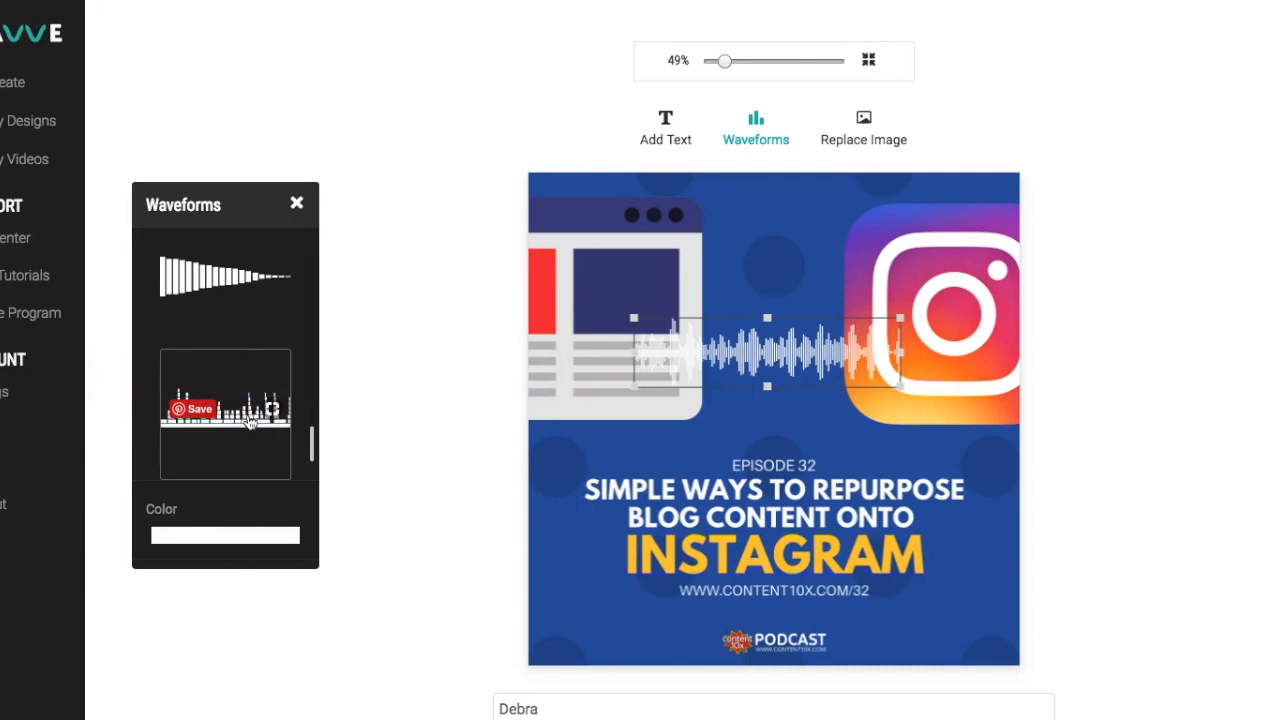
{"action": "left_click", "coordinate": [252, 430]}
{"action": "scroll", "coordinate": [245, 410], "scroll_direction": "down", "scroll_amount": 5}
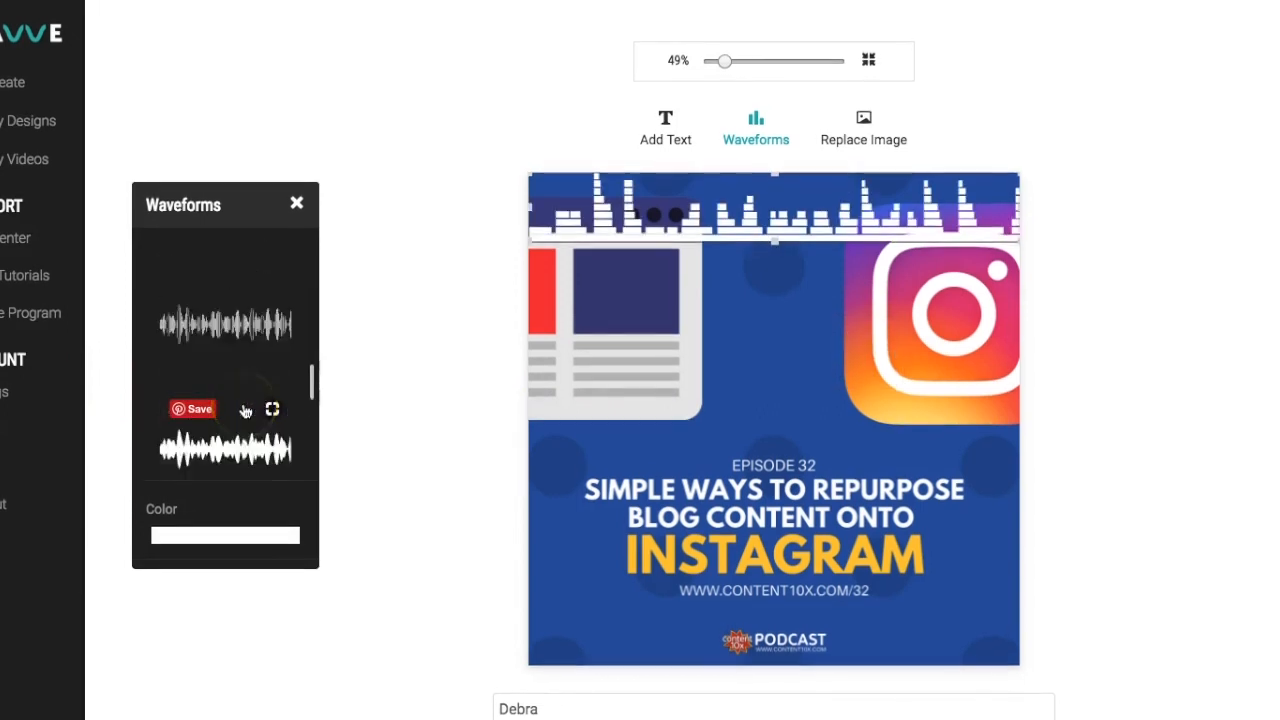
{"action": "scroll", "coordinate": [245, 410], "scroll_direction": "down", "scroll_amount": 3}
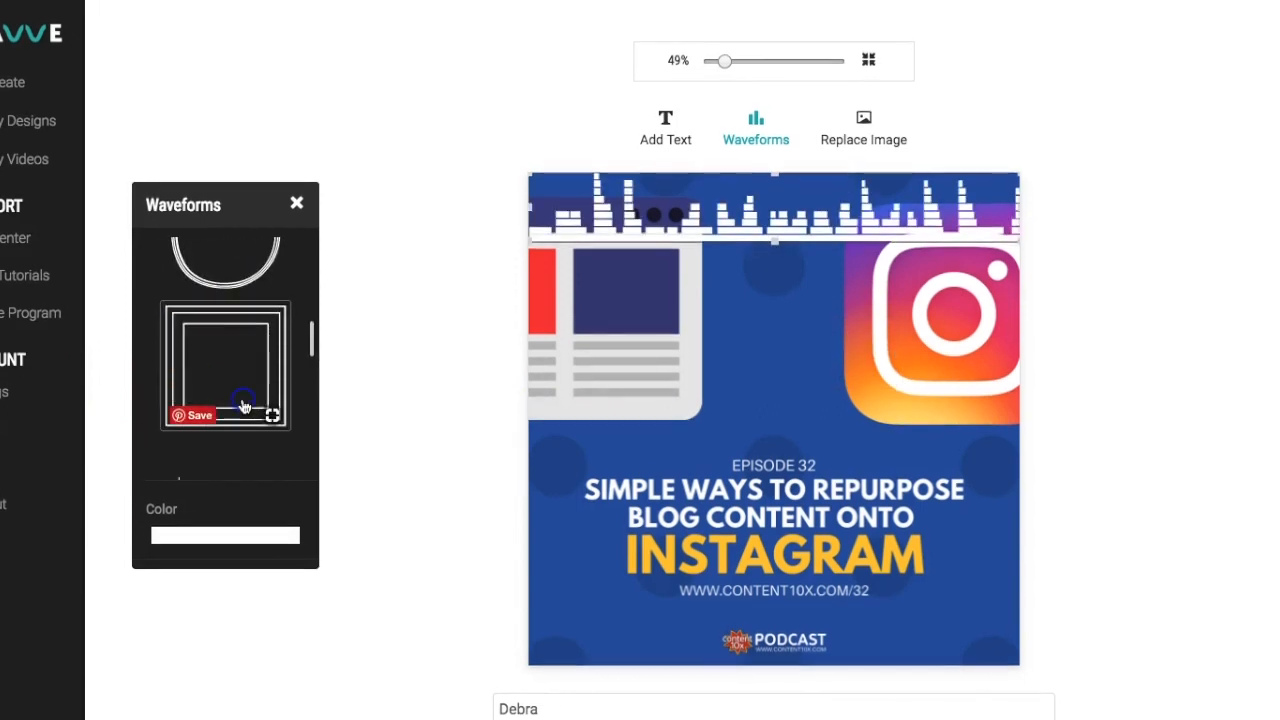
{"action": "left_click", "coordinate": [241, 405]}
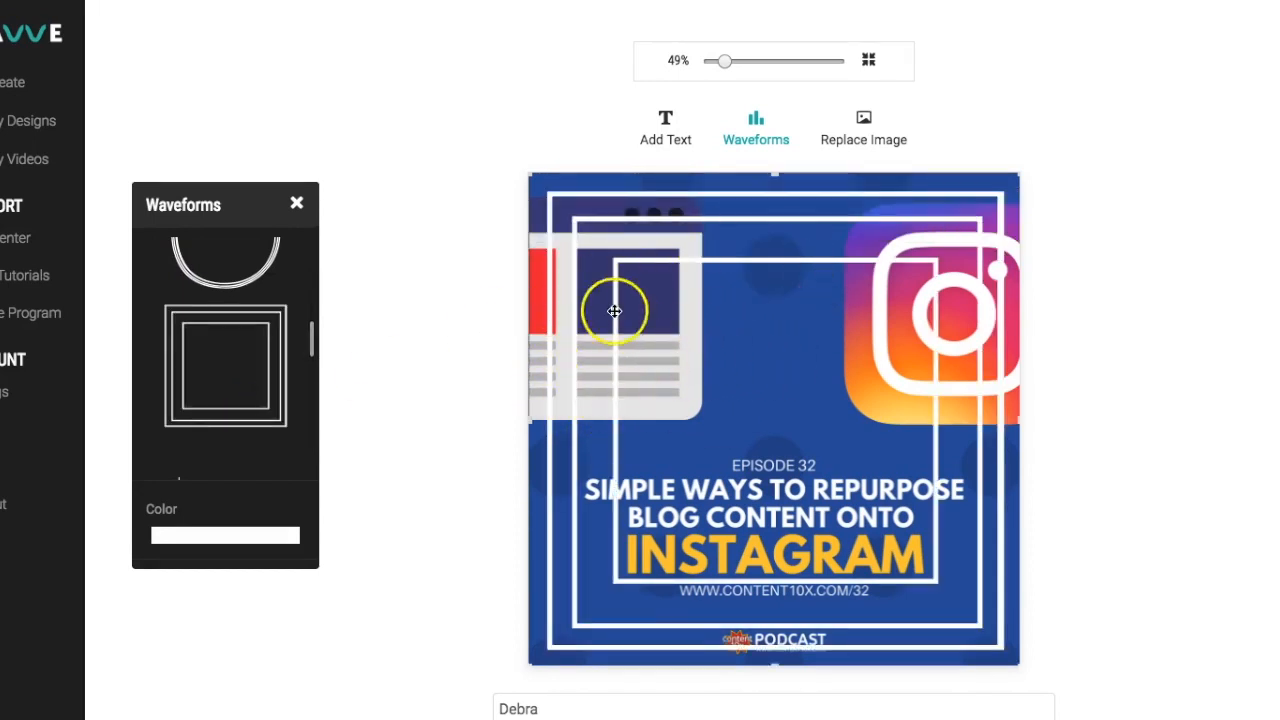
Try the circular waveform made of radiating bars on the design.
{"action": "scroll", "coordinate": [185, 345], "scroll_direction": "up", "scroll_amount": 5}
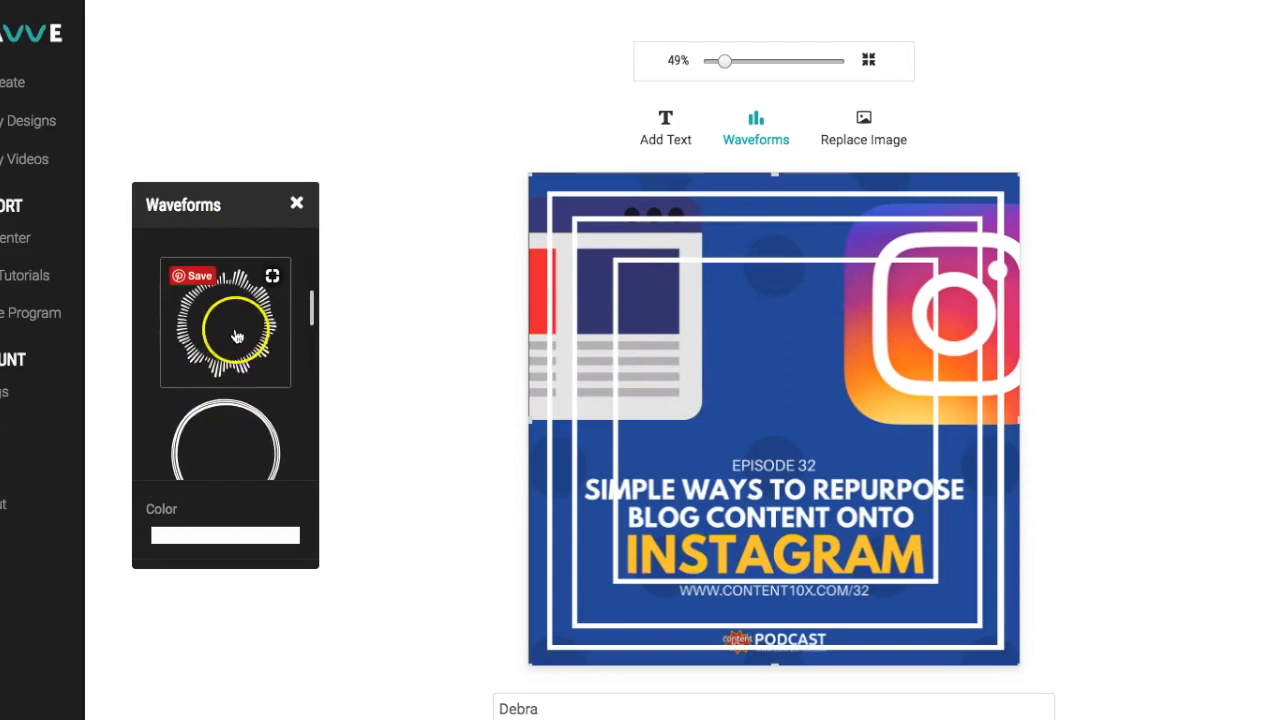
{"action": "left_click", "coordinate": [250, 348]}
{"action": "scroll", "coordinate": [248, 360], "scroll_direction": "up", "scroll_amount": 2}
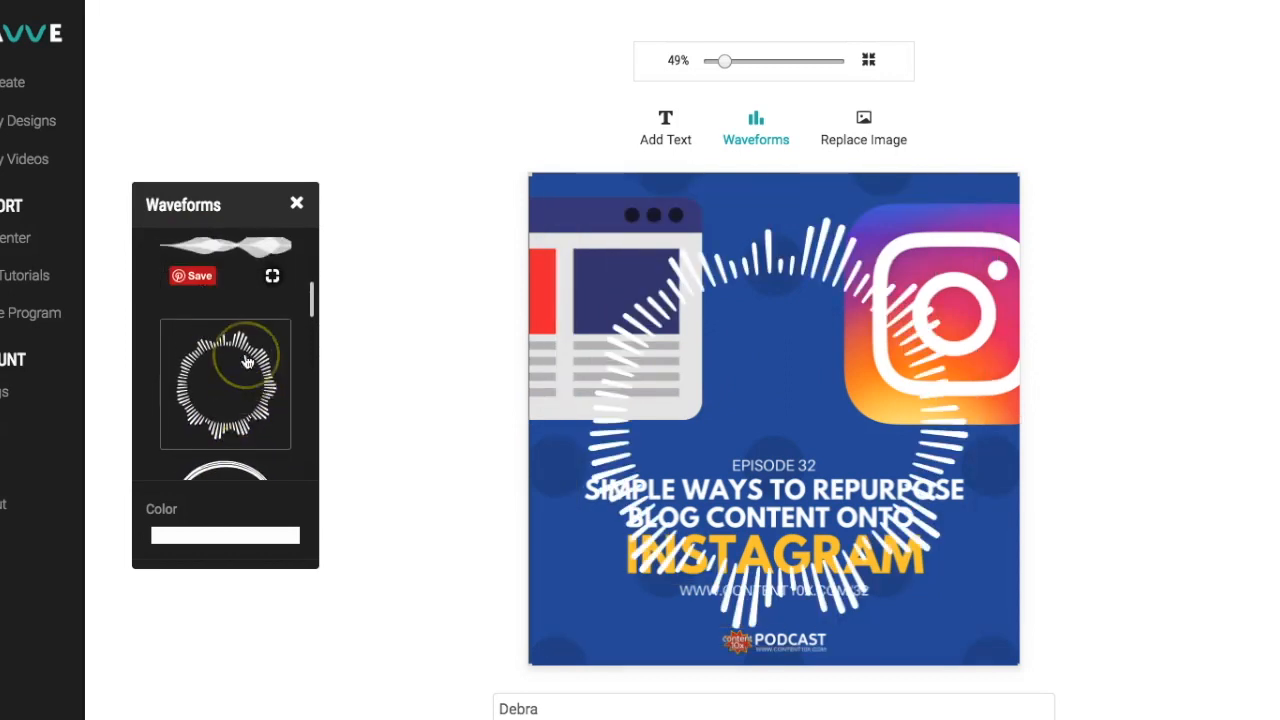
{"action": "scroll", "coordinate": [247, 361], "scroll_direction": "up", "scroll_amount": 2}
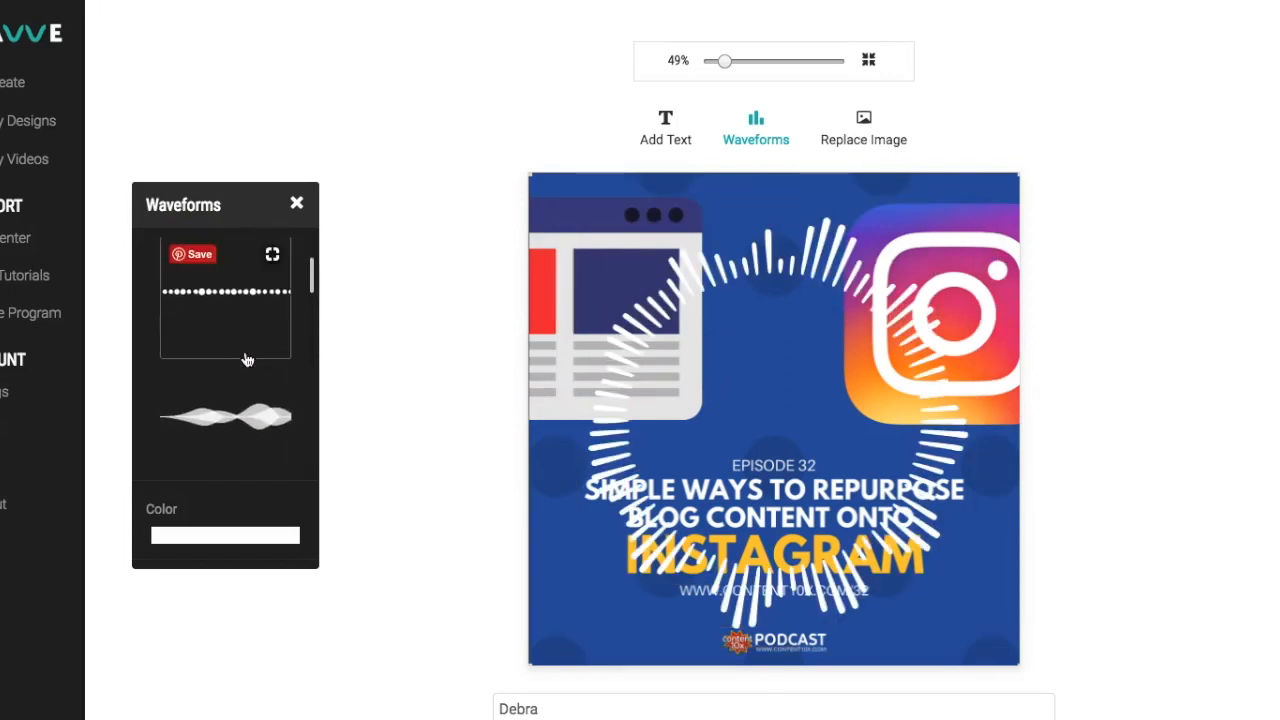
Apply the solid horizontal waveform and fit it into the gap between the browser graphic and the Instagram logo.
{"action": "scroll", "coordinate": [247, 360], "scroll_direction": "down", "scroll_amount": 8}
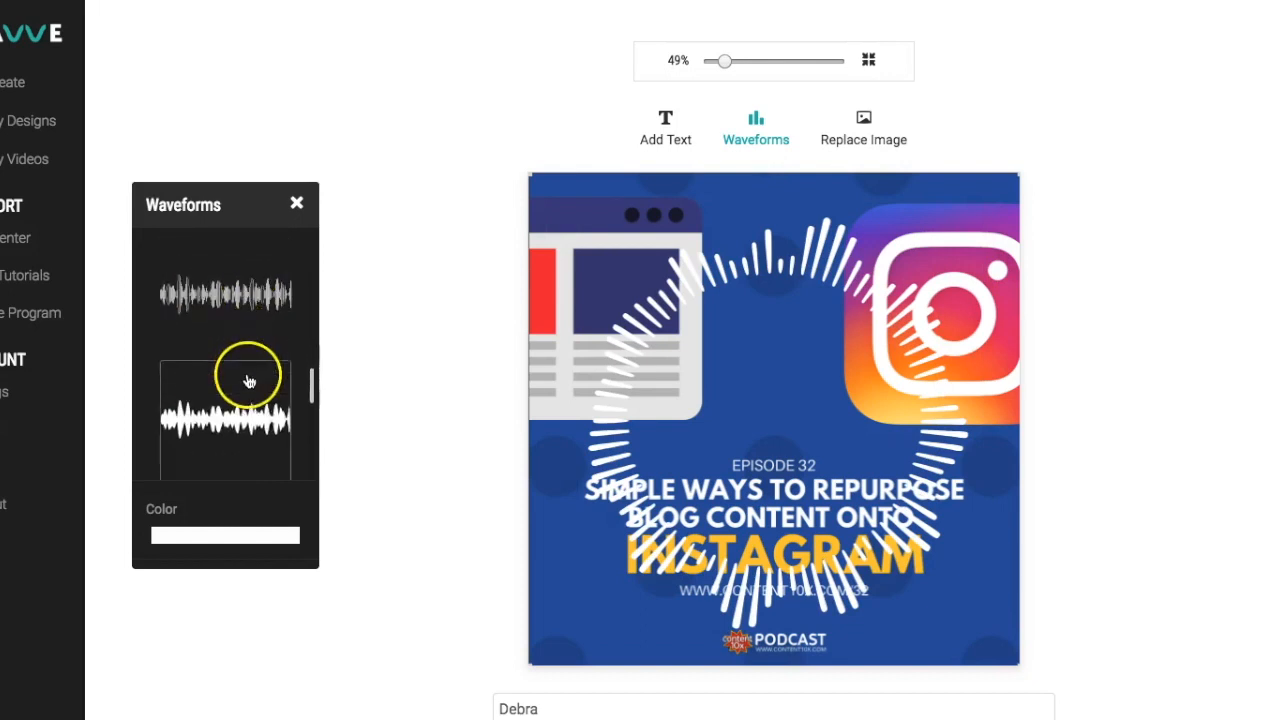
{"action": "left_click", "coordinate": [242, 372]}
{"action": "left_click_drag", "start_coordinate": [791, 206], "coordinate": [703, 321]}
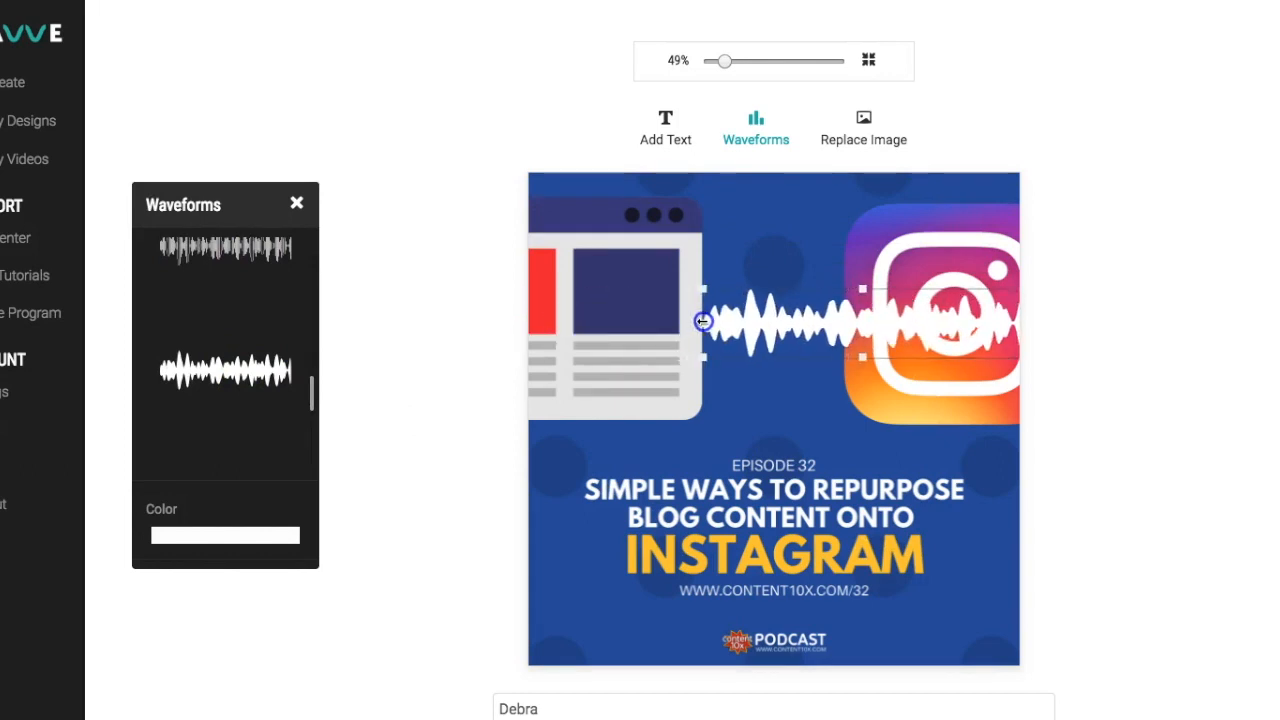
{"action": "left_click_drag", "start_coordinate": [956, 319], "coordinate": [843, 322]}
{"action": "left_click", "coordinate": [898, 360]}
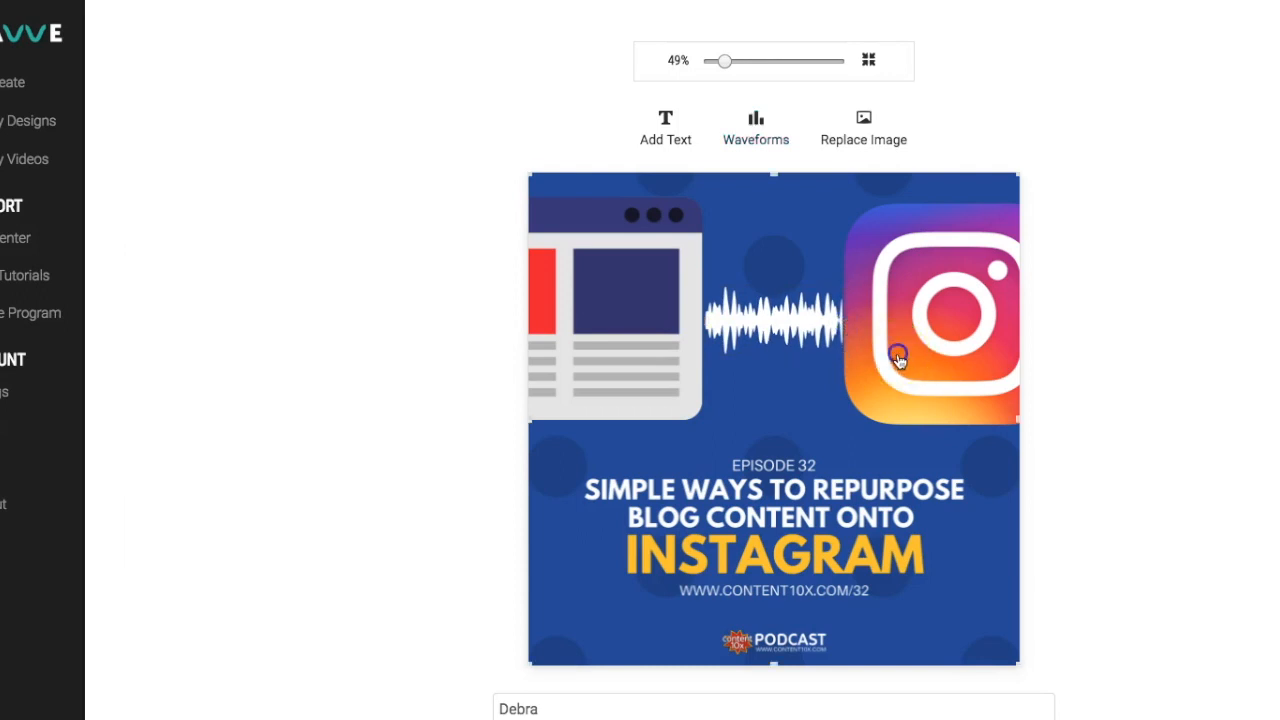
{"action": "left_click", "coordinate": [737, 314]}
{"action": "left_click_drag", "start_coordinate": [706, 321], "coordinate": [703, 321]}
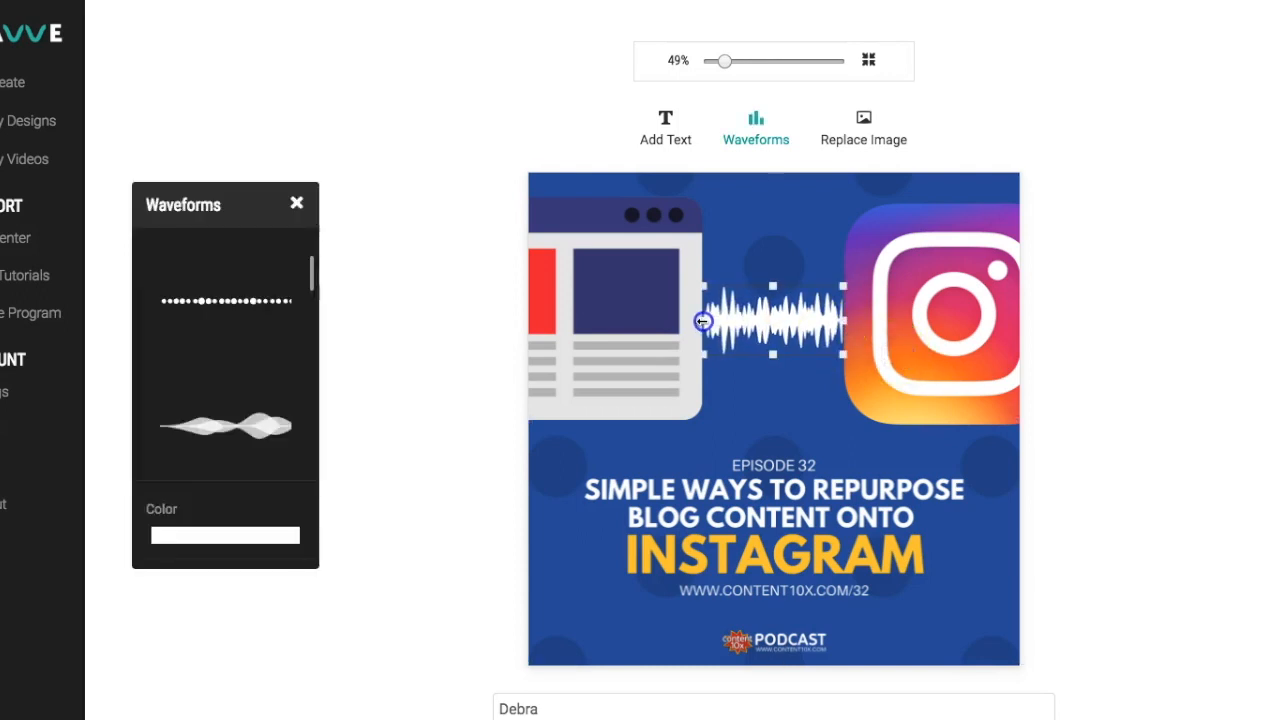
Recolor the waveform between the two graphics to light blue.
{"action": "left_click", "coordinate": [222, 538]}
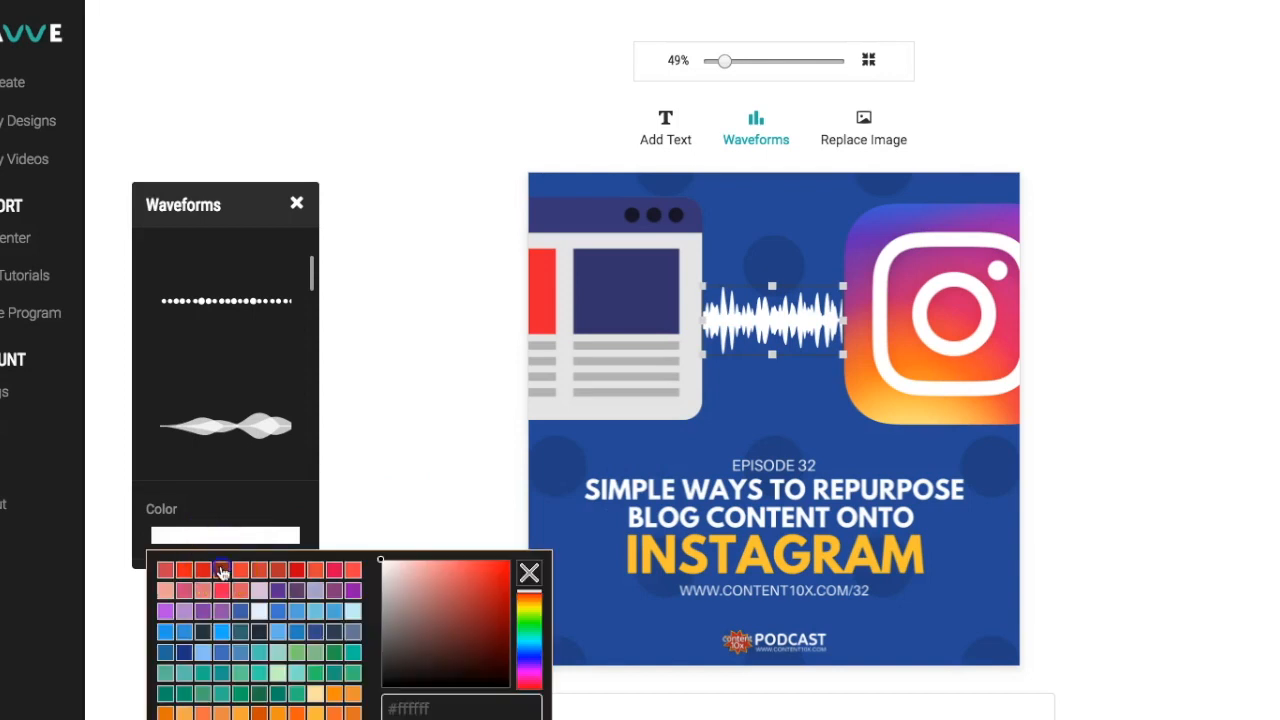
{"action": "left_click", "coordinate": [222, 570]}
{"action": "left_click", "coordinate": [246, 538]}
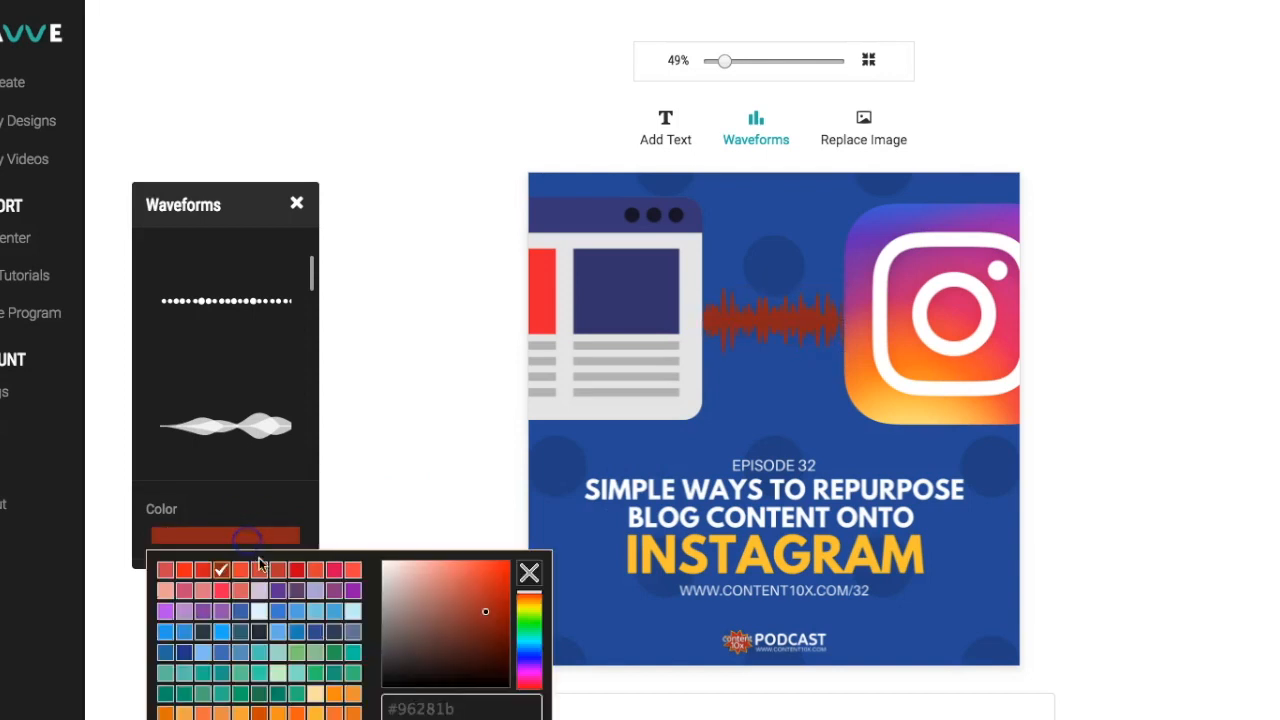
{"action": "left_click", "coordinate": [259, 631]}
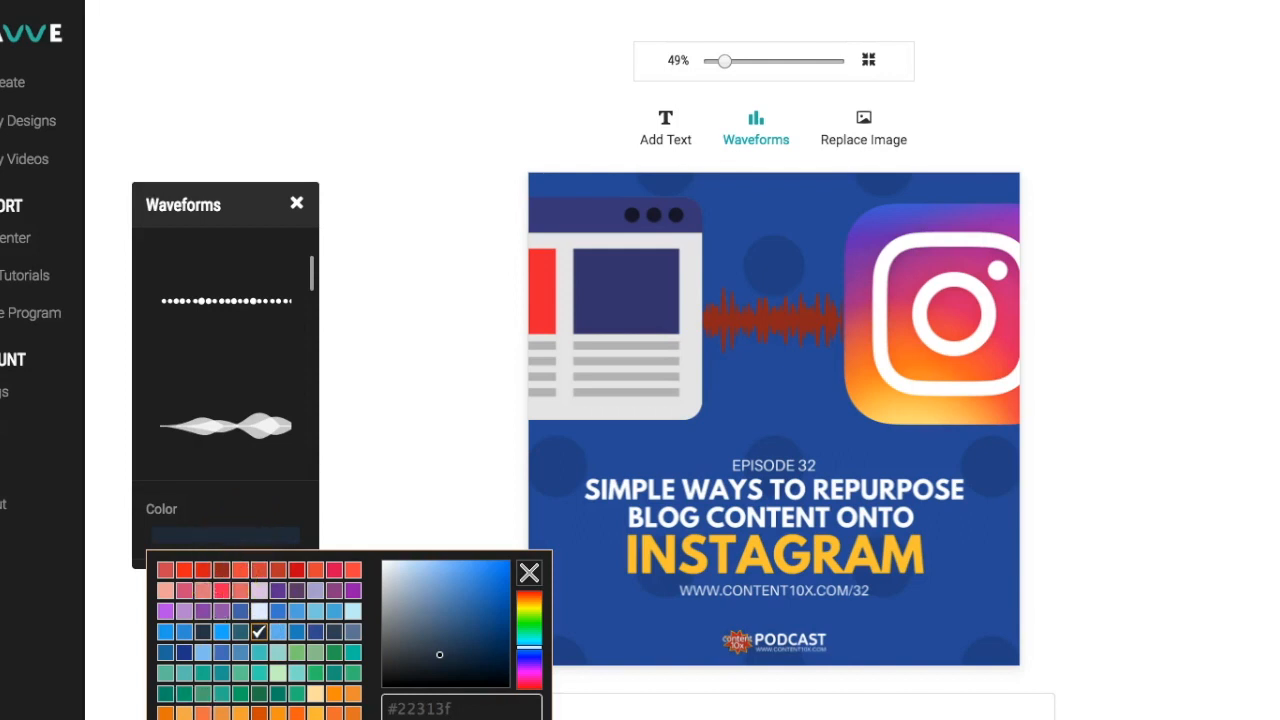
{"action": "left_click", "coordinate": [260, 717]}
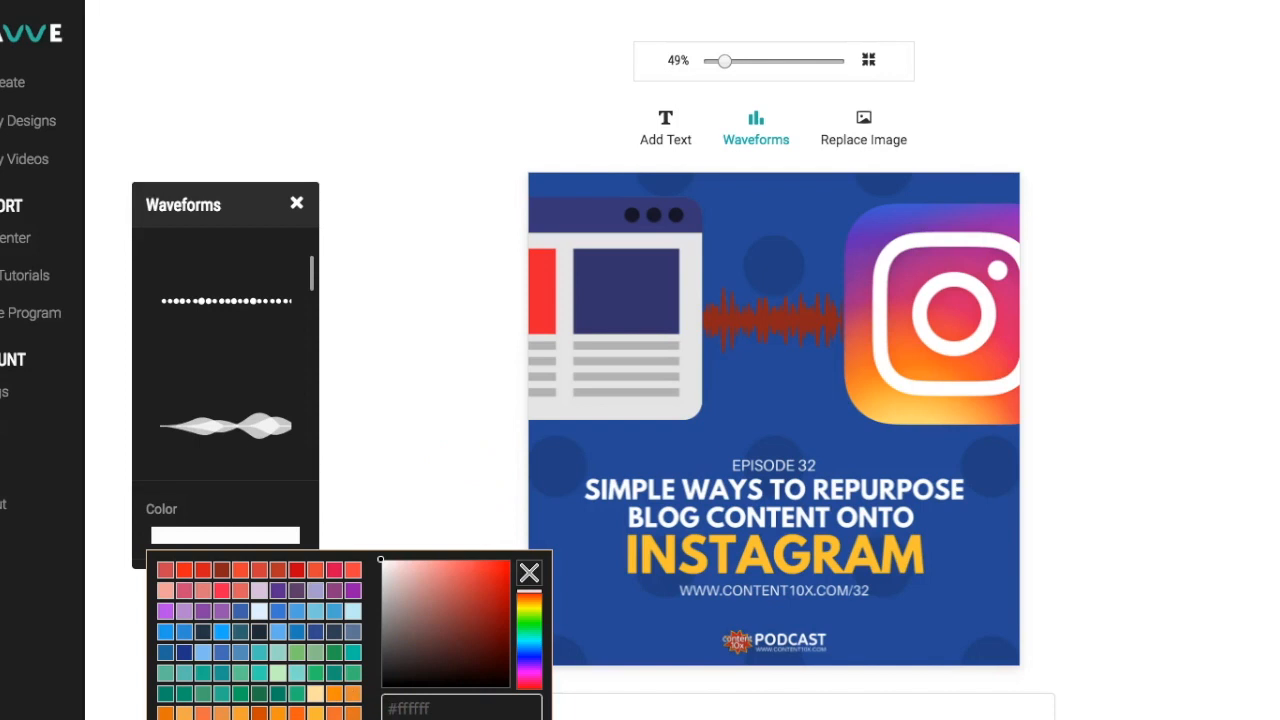
{"action": "left_click", "coordinate": [566, 420]}
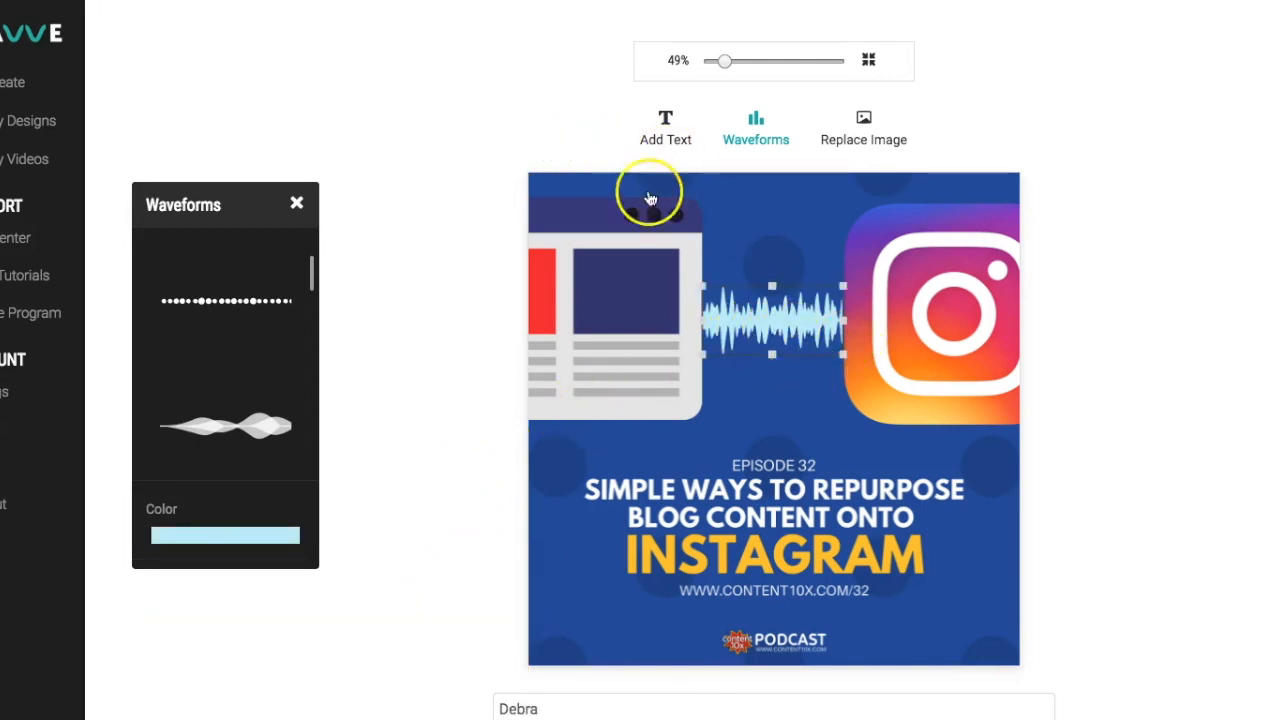
{"action": "left_click", "coordinate": [471, 424]}
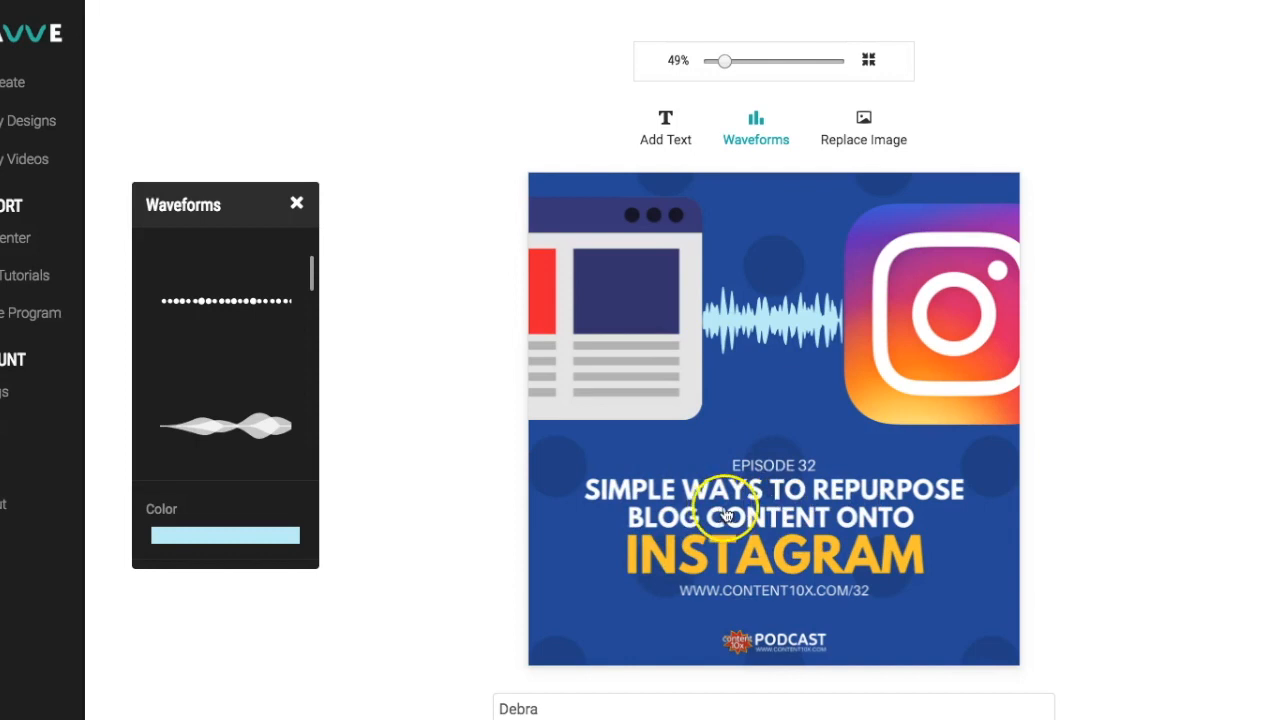
Add a text box to the design using a font from the Handwriting typeface category.
{"action": "left_click", "coordinate": [670, 132]}
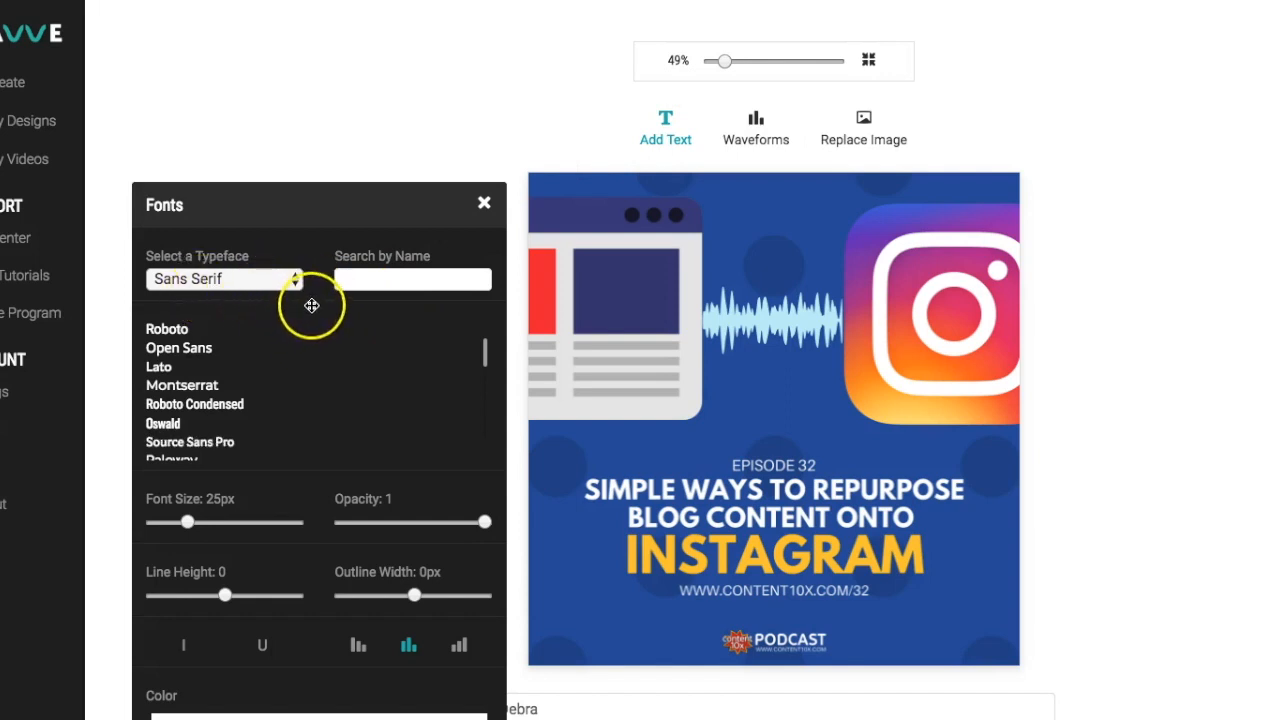
{"action": "left_click", "coordinate": [245, 285]}
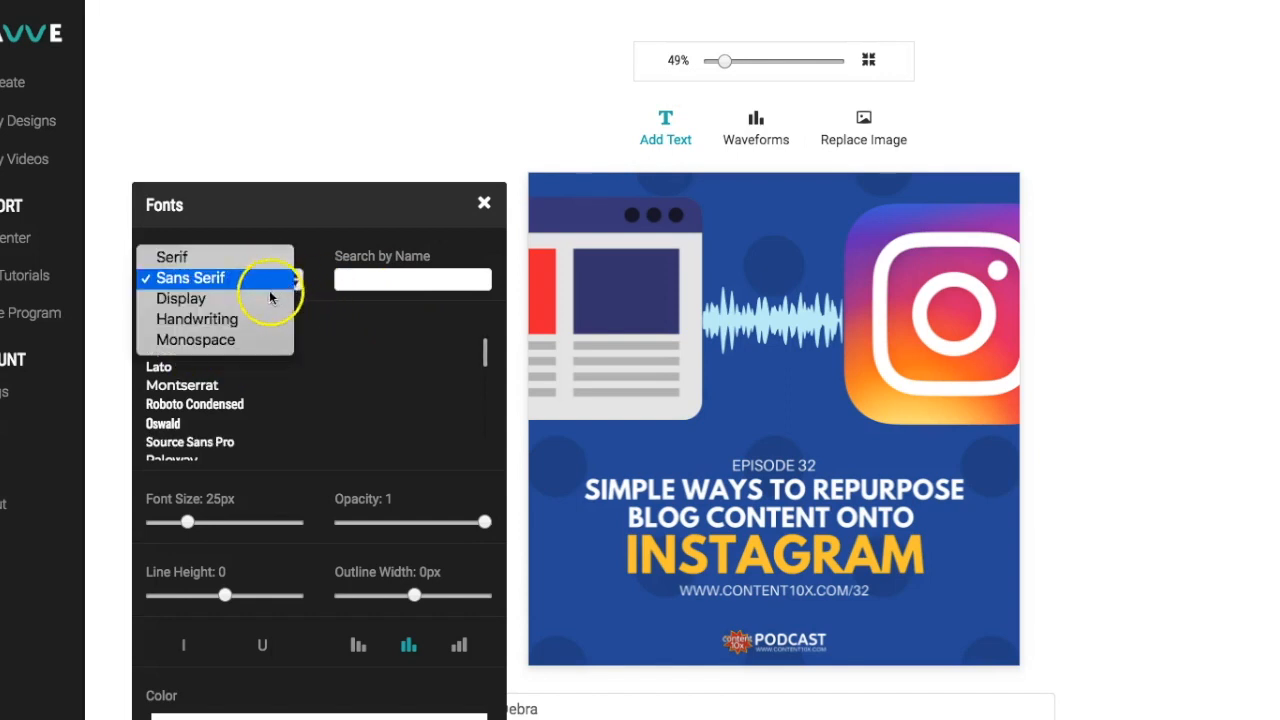
{"action": "left_click", "coordinate": [253, 320]}
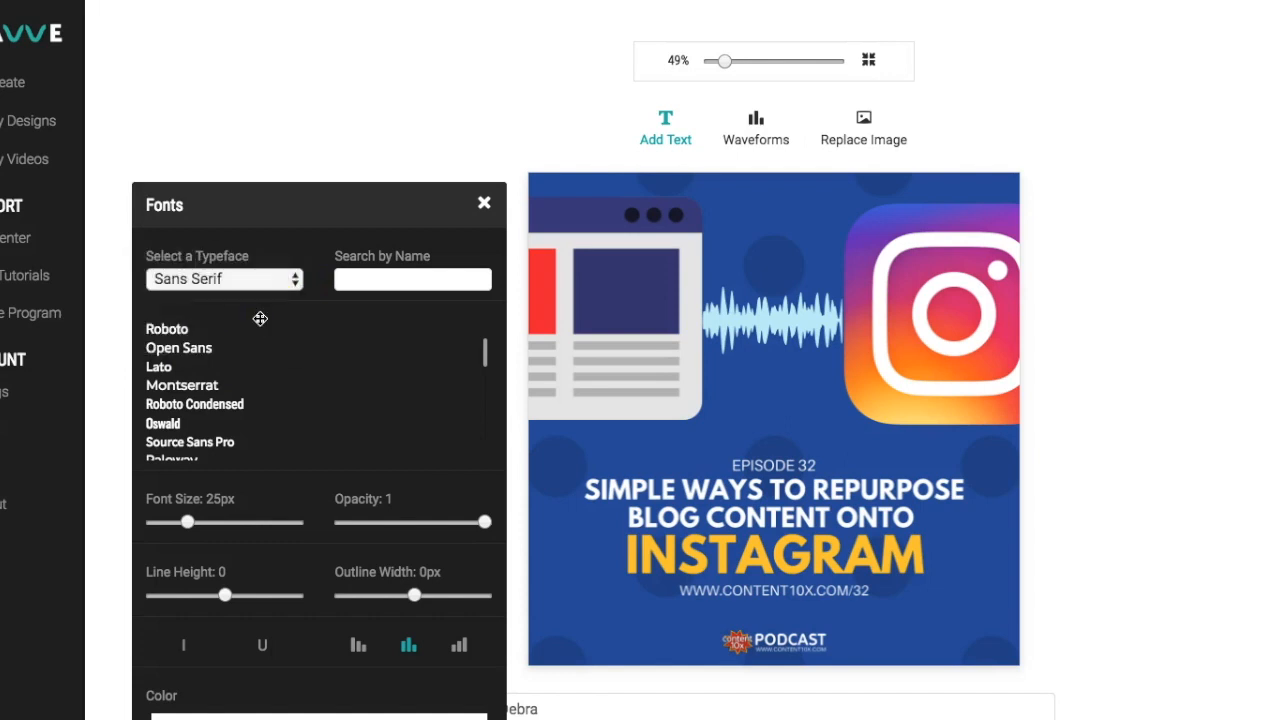
{"action": "left_click", "coordinate": [205, 370]}
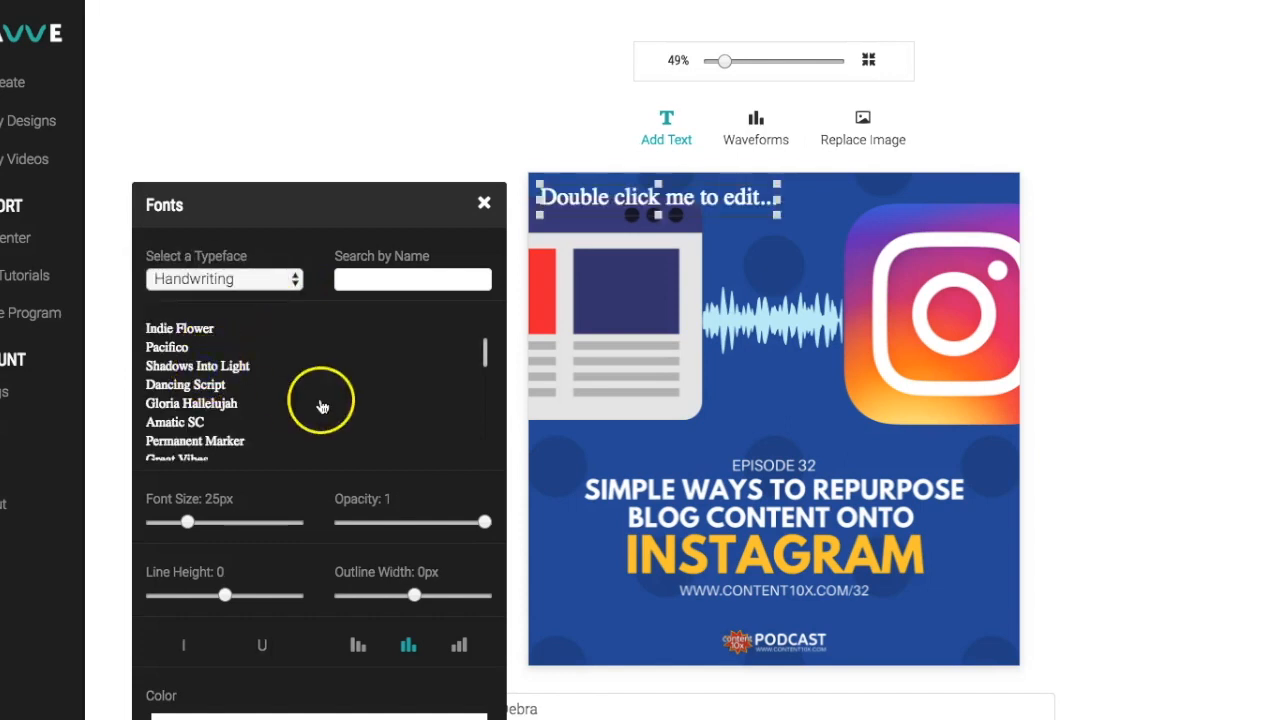
Switch the new text to a Display typeface and move it just above the "EPISODE 32" line.
{"action": "left_click", "coordinate": [172, 279]}
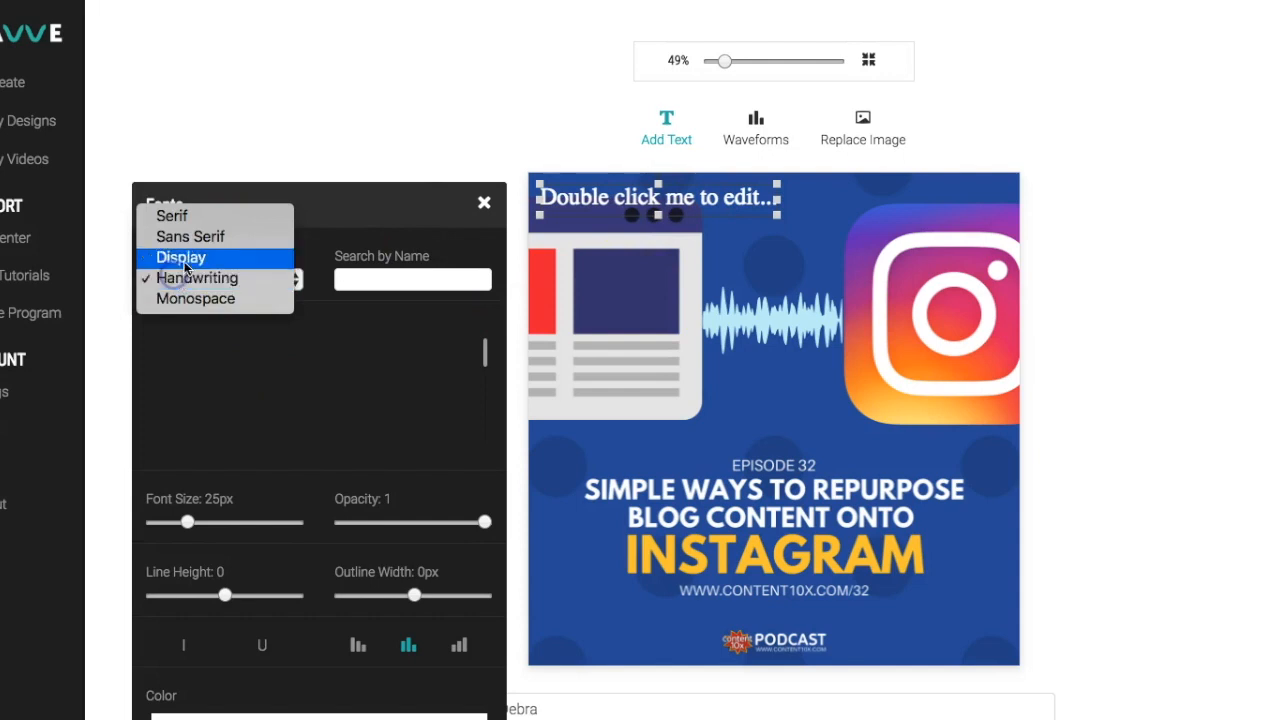
{"action": "left_click", "coordinate": [184, 258]}
{"action": "left_click_drag", "start_coordinate": [607, 219], "coordinate": [726, 441]}
{"action": "left_click", "coordinate": [248, 444]}
Set the placeholder text's font size to 70px, opacity to 0.9 and line height to 51.
{"action": "left_click_drag", "start_coordinate": [188, 522], "coordinate": [254, 523]}
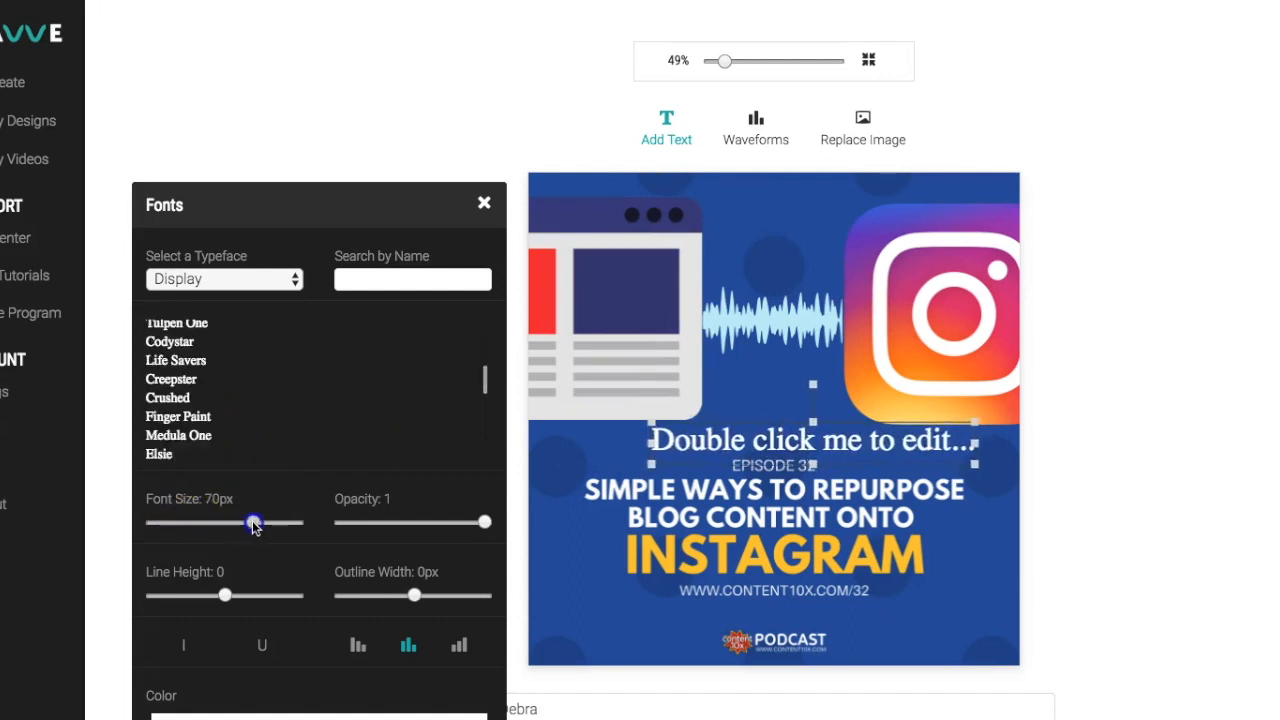
{"action": "left_click_drag", "start_coordinate": [485, 522], "coordinate": [472, 522]}
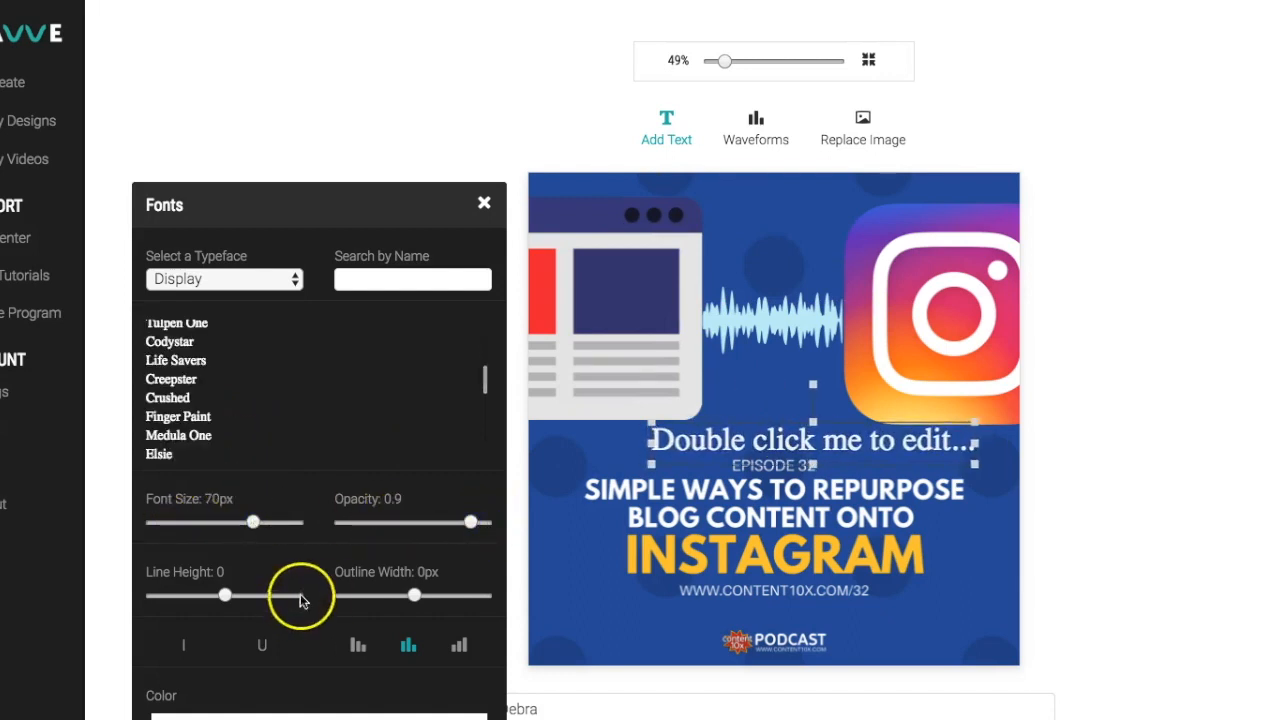
{"action": "mouse_move", "coordinate": [224, 596]}
{"action": "left_mouse_down"}
{"action": "mouse_move", "coordinate": [252, 596]}
{"action": "mouse_move", "coordinate": [226, 598]}
{"action": "left_mouse_up"}
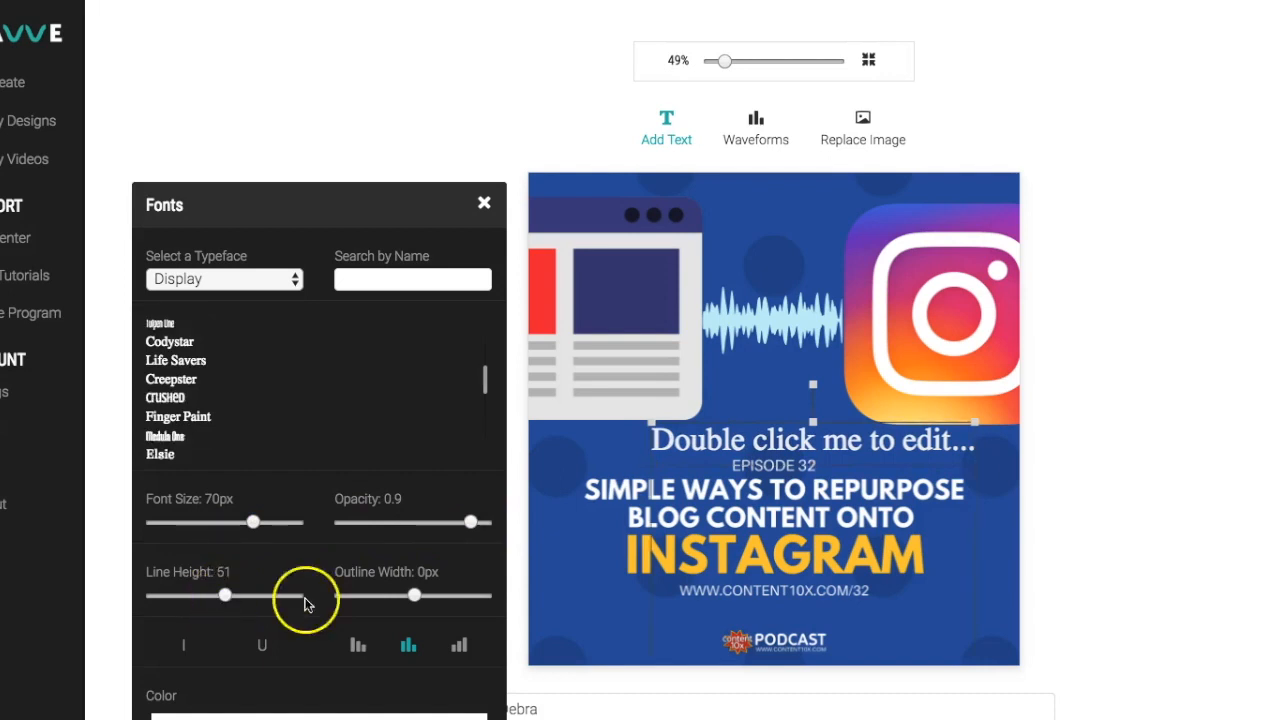
Set the placeholder text's outline width to 52px and shift the text slightly to the left above "EPISODE 32".
{"action": "mouse_move", "coordinate": [416, 597]}
{"action": "left_mouse_down"}
{"action": "mouse_move", "coordinate": [397, 597]}
{"action": "mouse_move", "coordinate": [417, 598]}
{"action": "left_mouse_up"}
{"action": "left_click_drag", "start_coordinate": [708, 440], "coordinate": [673, 431]}
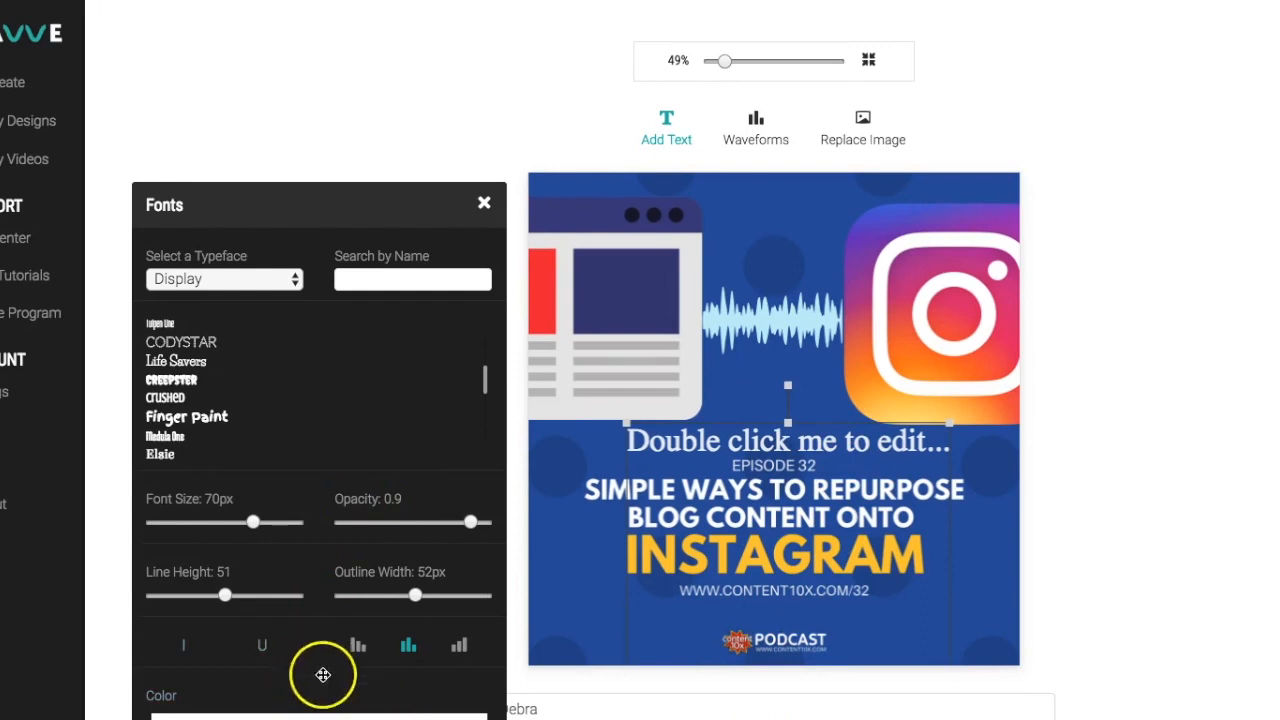
{"action": "scroll", "coordinate": [349, 652], "scroll_direction": "down", "scroll_amount": 1}
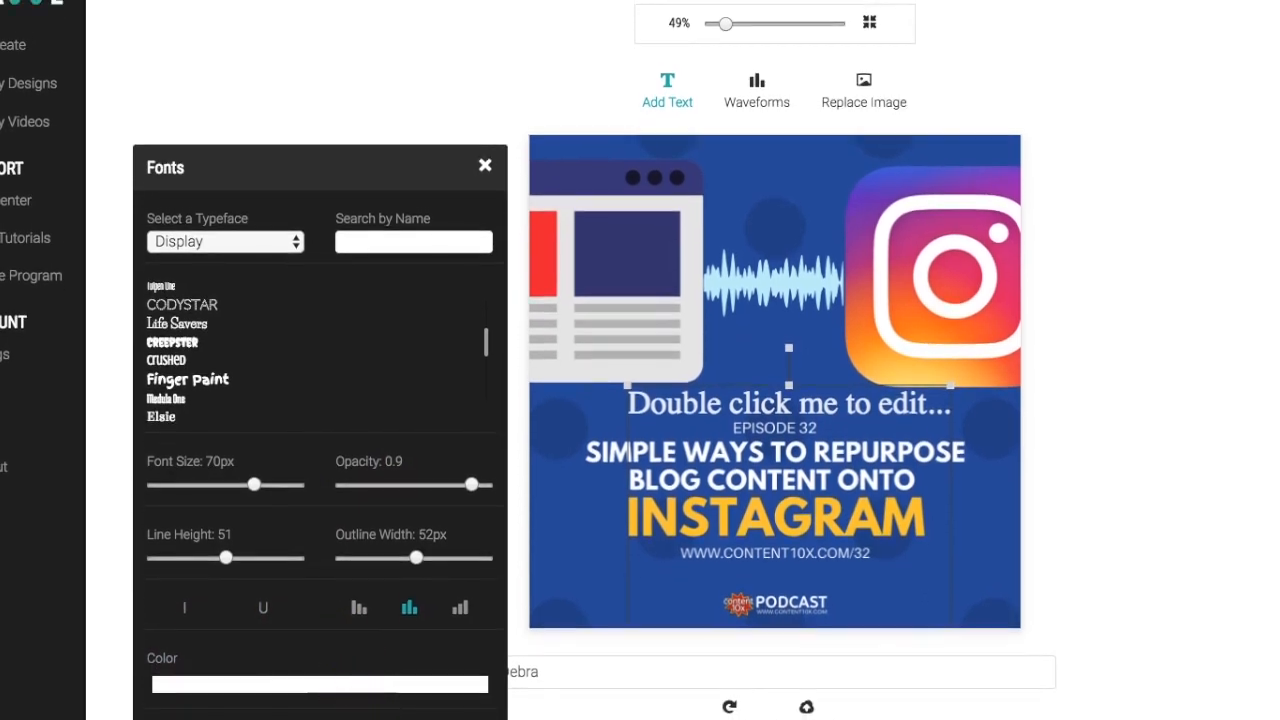
{"action": "scroll", "coordinate": [371, 700], "scroll_direction": "down", "scroll_amount": 1}
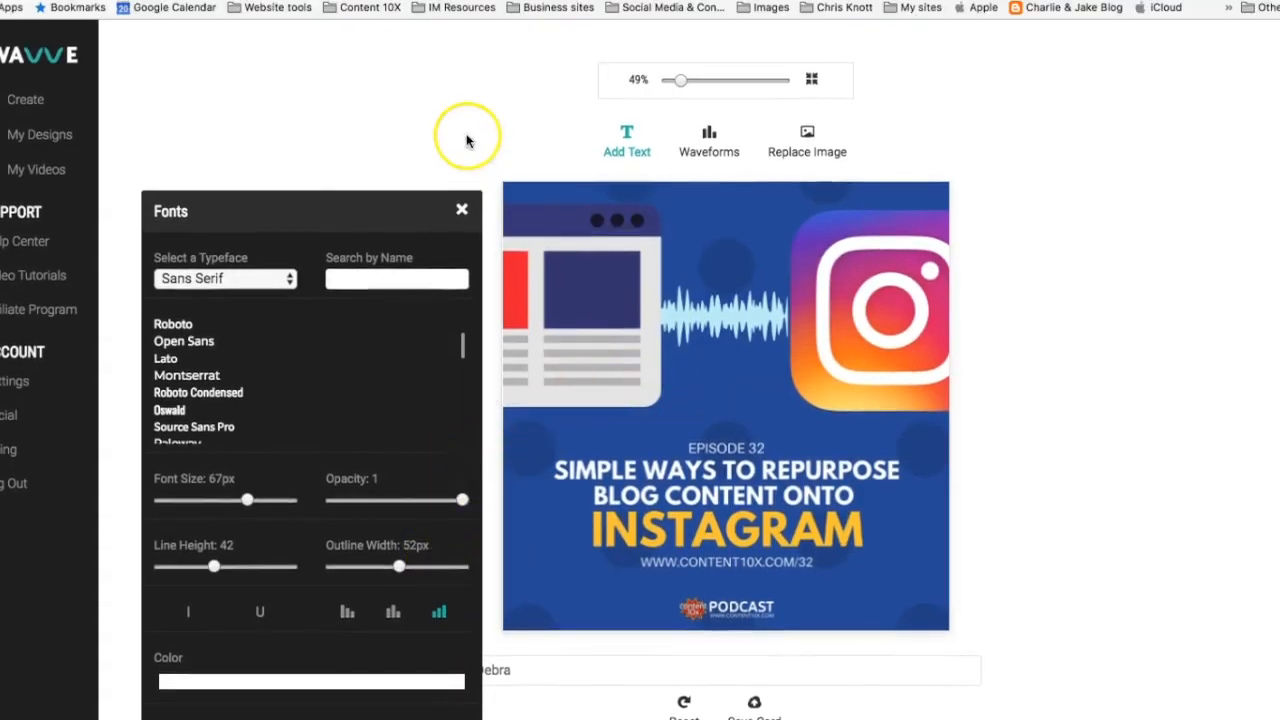
{"action": "left_click", "coordinate": [461, 212]}
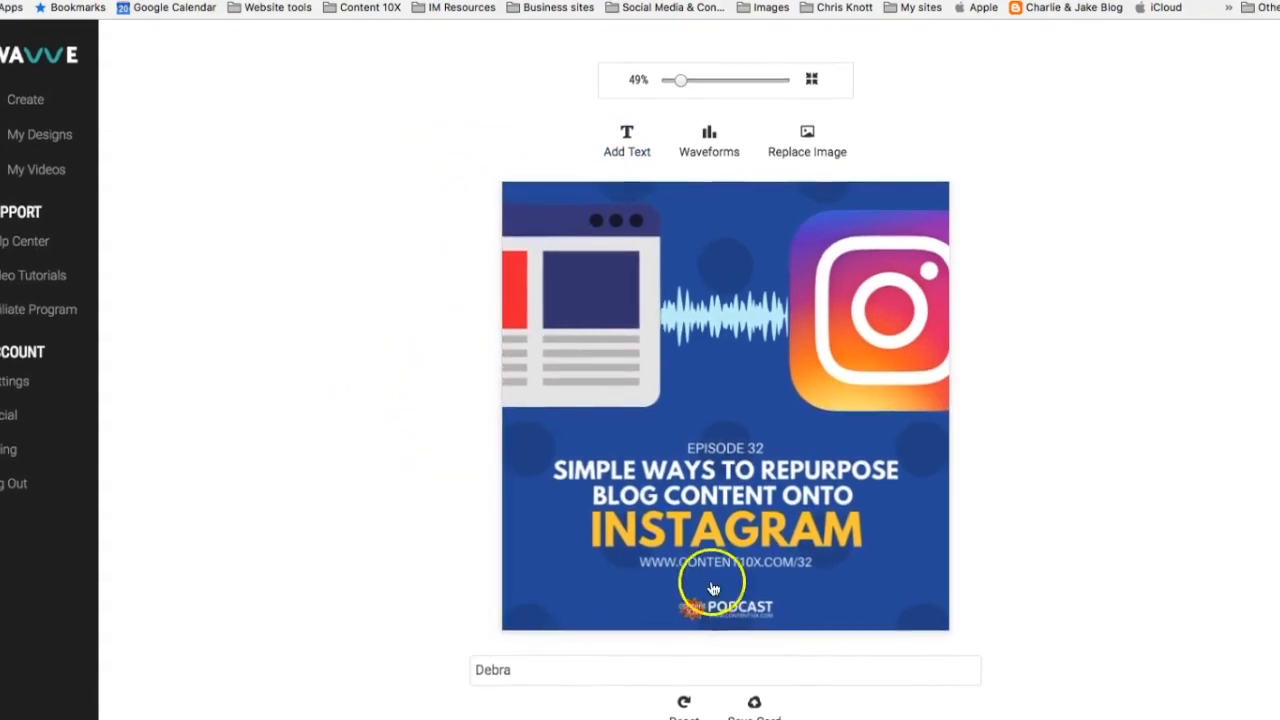
Rename the design as "Test" and save the card.
{"action": "left_click_drag", "start_coordinate": [510, 669], "coordinate": [457, 674]}
{"action": "type", "text": "Test"}
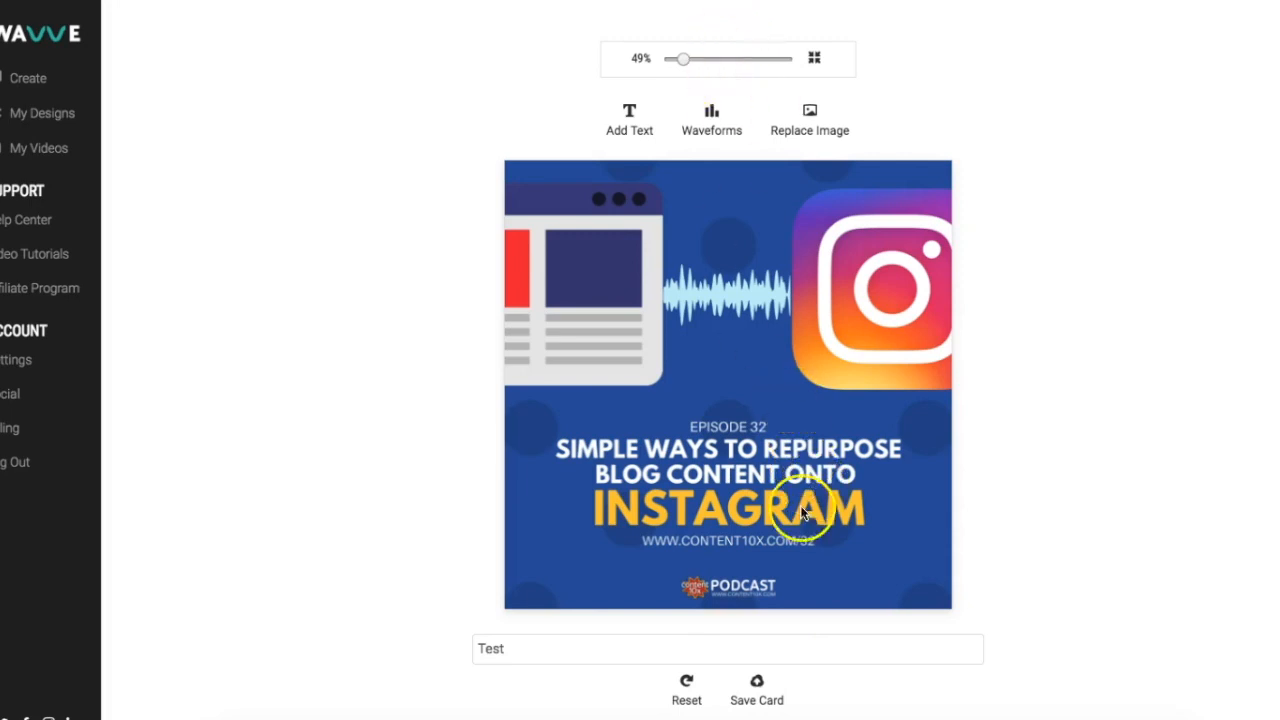
{"action": "left_click", "coordinate": [398, 662]}
{"action": "left_click", "coordinate": [757, 688]}
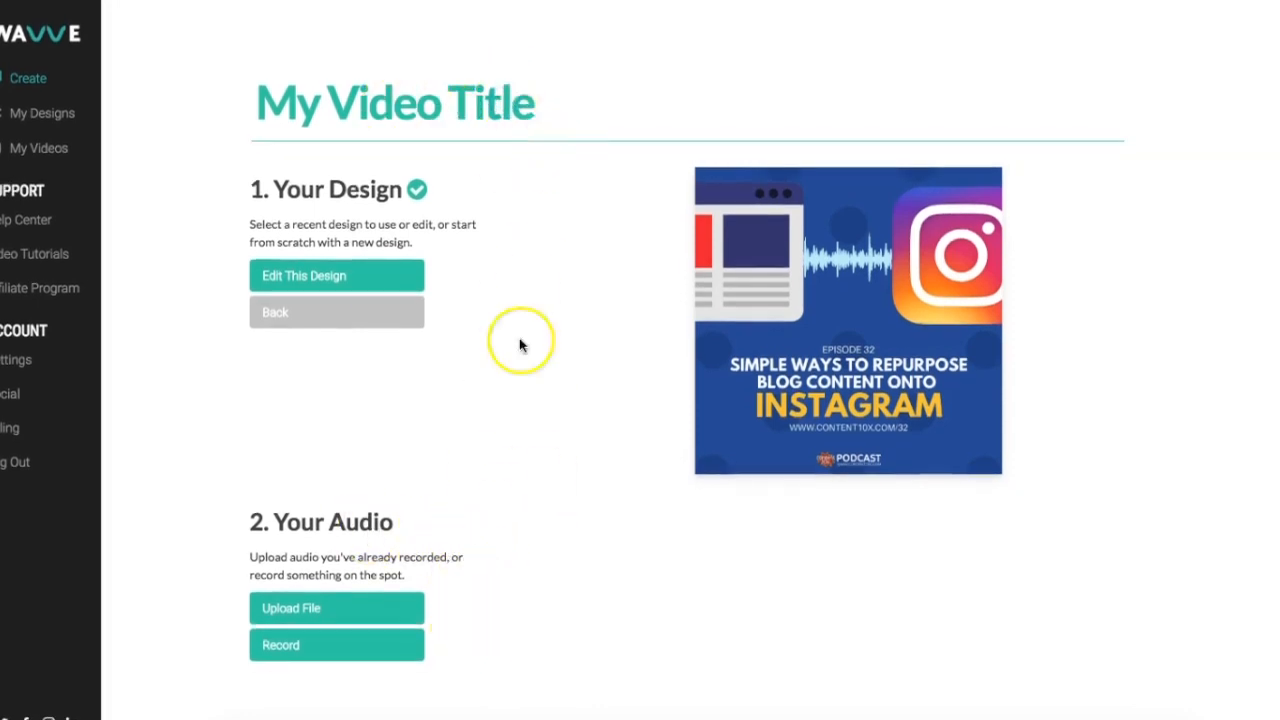
Replace the placeholder video title with "Test 1".
{"action": "left_click_drag", "start_coordinate": [541, 105], "coordinate": [260, 98]}
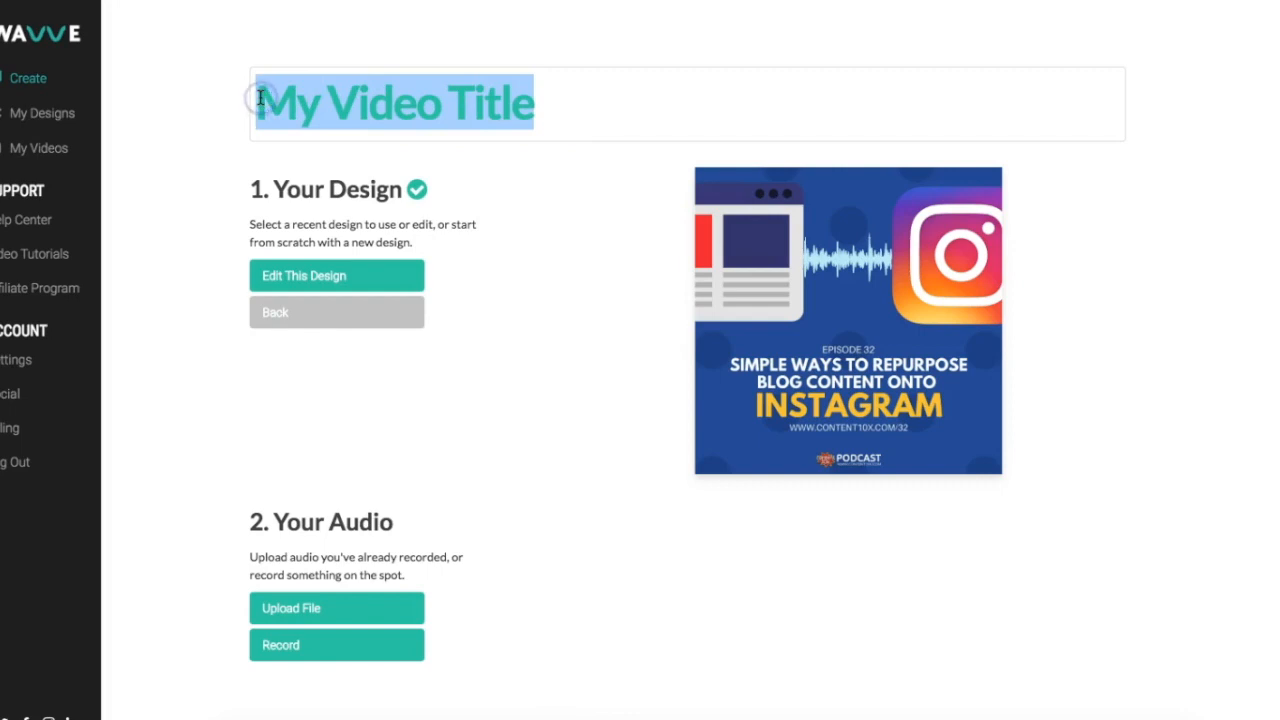
{"action": "type", "text": "Test"}
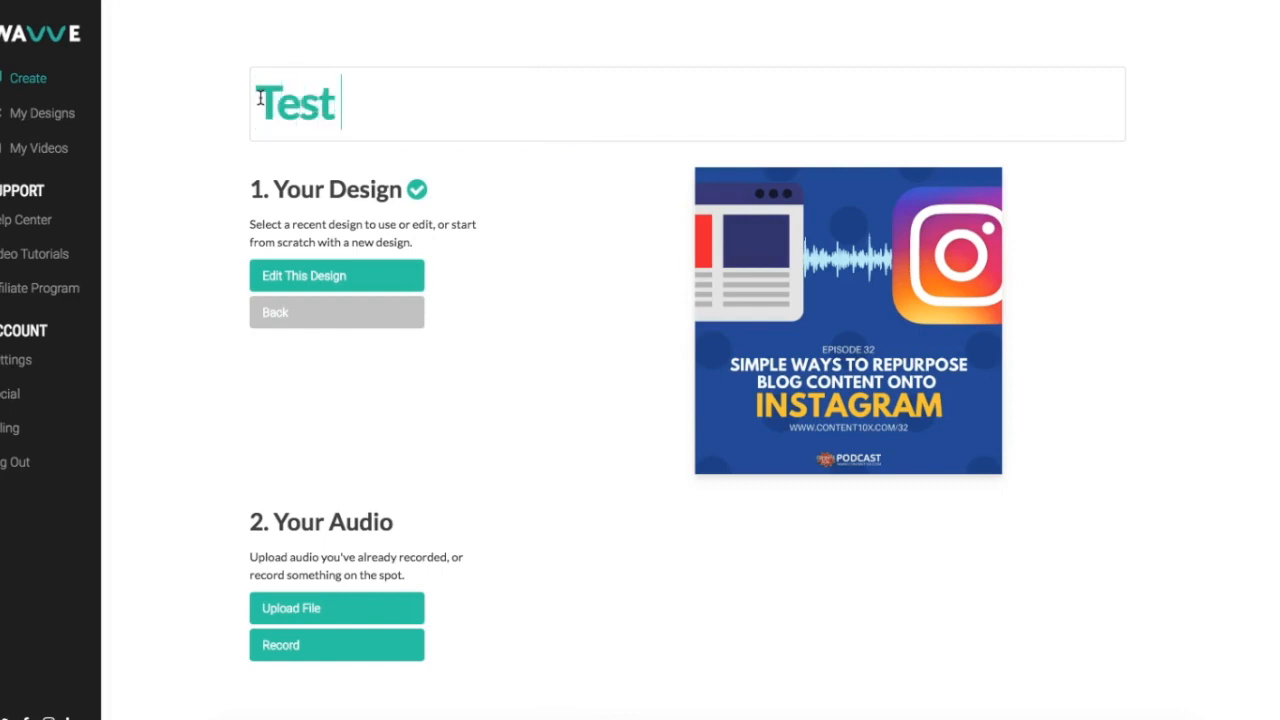
{"action": "type", "text": " 1"}
{"action": "left_click", "coordinate": [209, 241]}
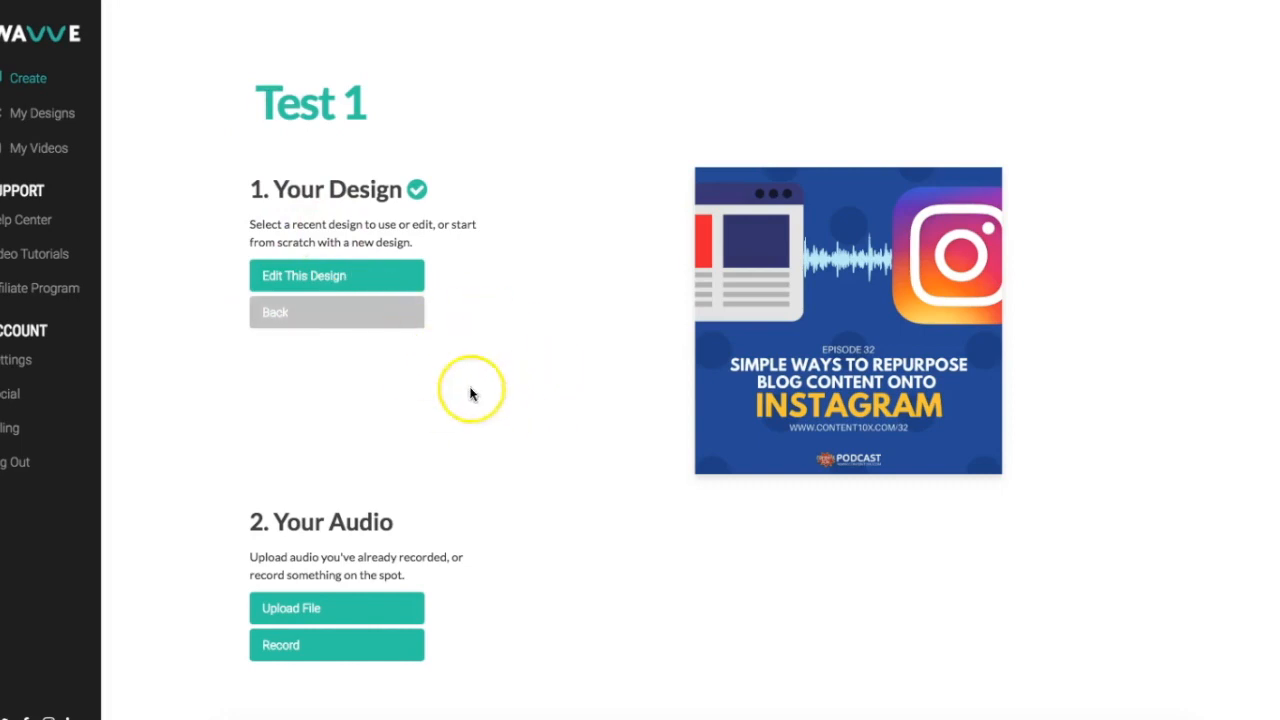
Upload "C10x 32 Edited.mp3" from Downloads as the video's audio.
{"action": "left_click", "coordinate": [334, 607]}
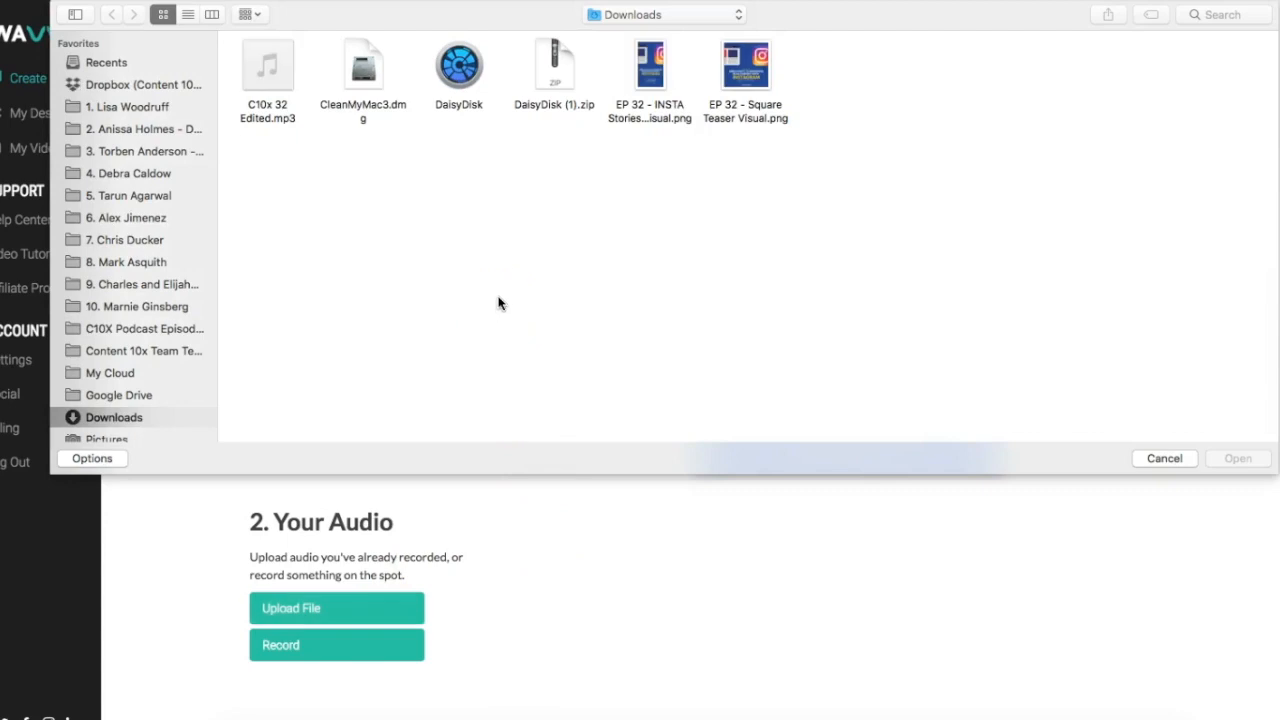
{"action": "left_click", "coordinate": [284, 56]}
{"action": "double_click", "coordinate": [284, 56]}
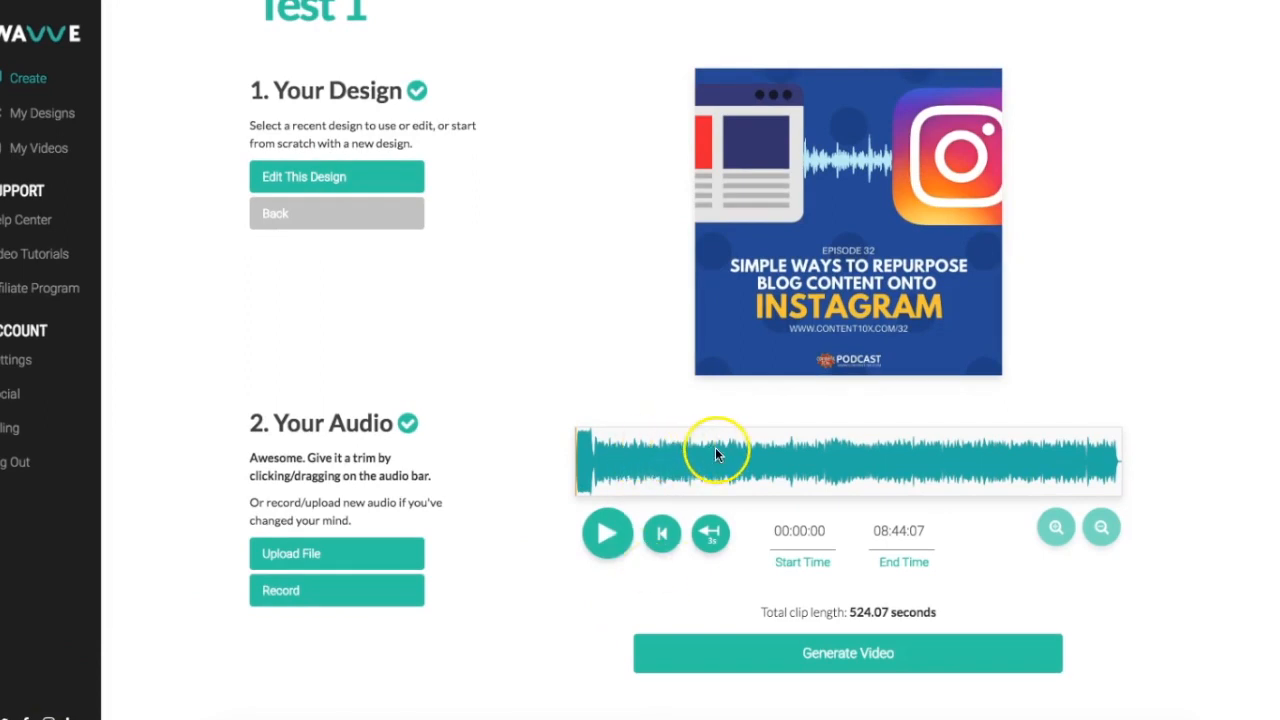
Trim the audio to the section from 05:06:39 to 05:28:50 and play it back.
{"action": "left_click", "coordinate": [589, 468]}
{"action": "left_click_drag", "start_coordinate": [589, 468], "coordinate": [918, 469]}
{"action": "left_click_drag", "start_coordinate": [580, 460], "coordinate": [893, 468]}
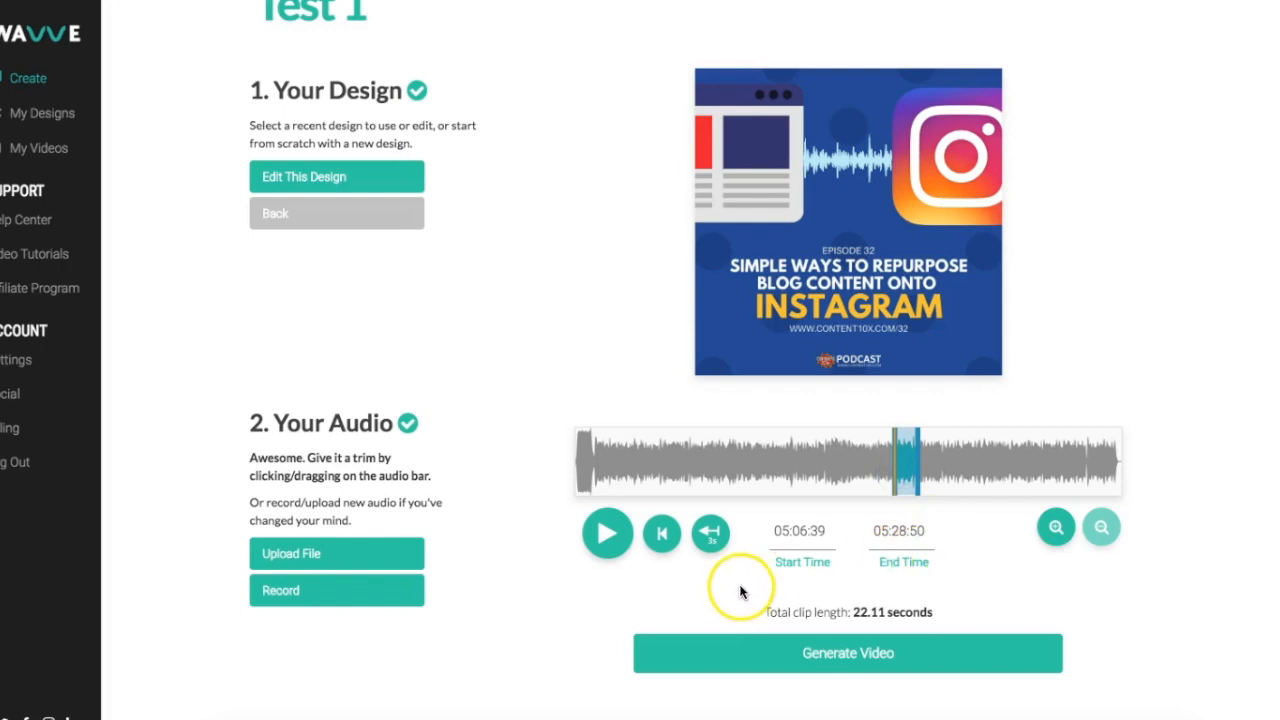
{"action": "left_click", "coordinate": [608, 536]}
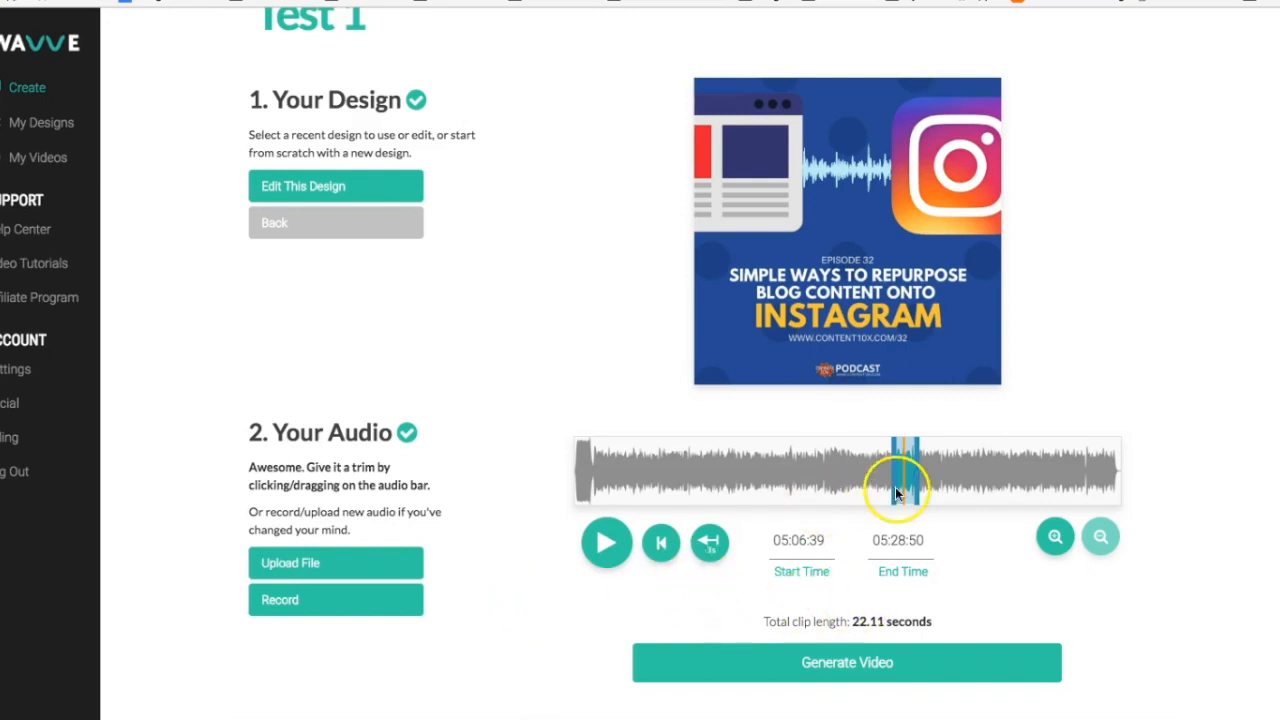
Adjust the audio clip to run from 04:29:54 to 04:44:28 and generate the video.
{"action": "left_click_drag", "start_coordinate": [916, 468], "coordinate": [882, 470]}
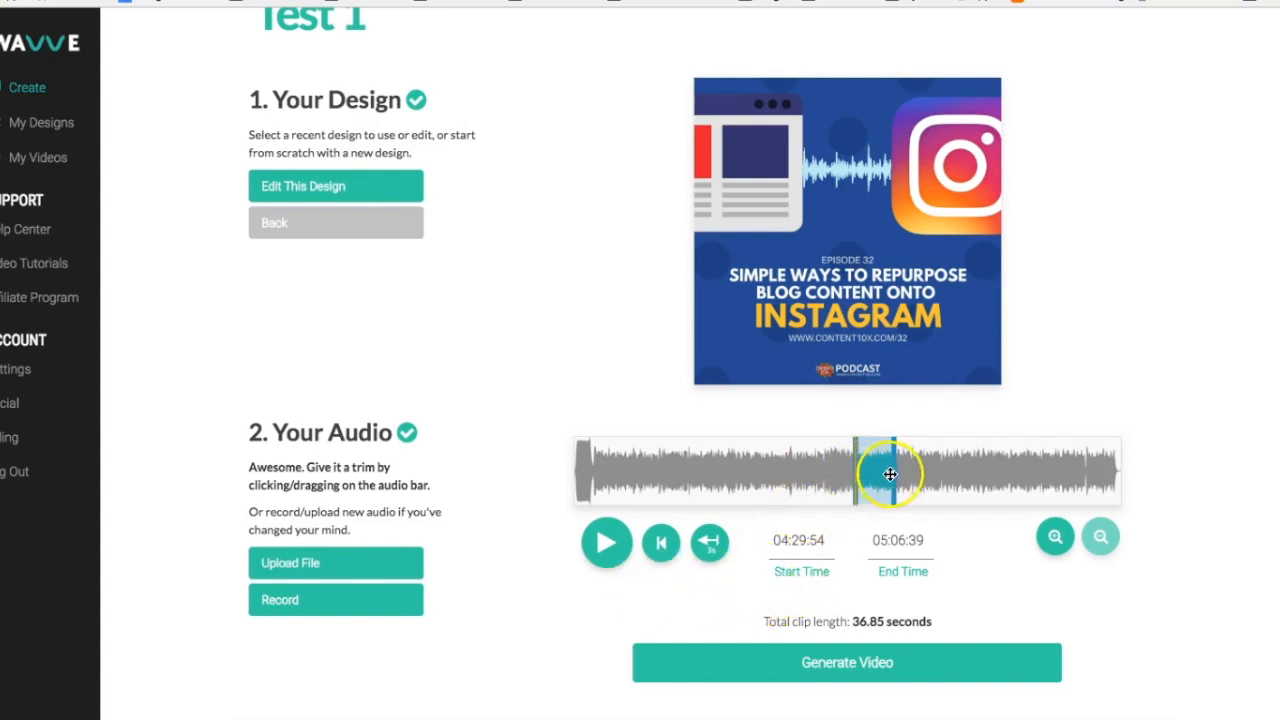
{"action": "left_click_drag", "start_coordinate": [888, 474], "coordinate": [873, 474]}
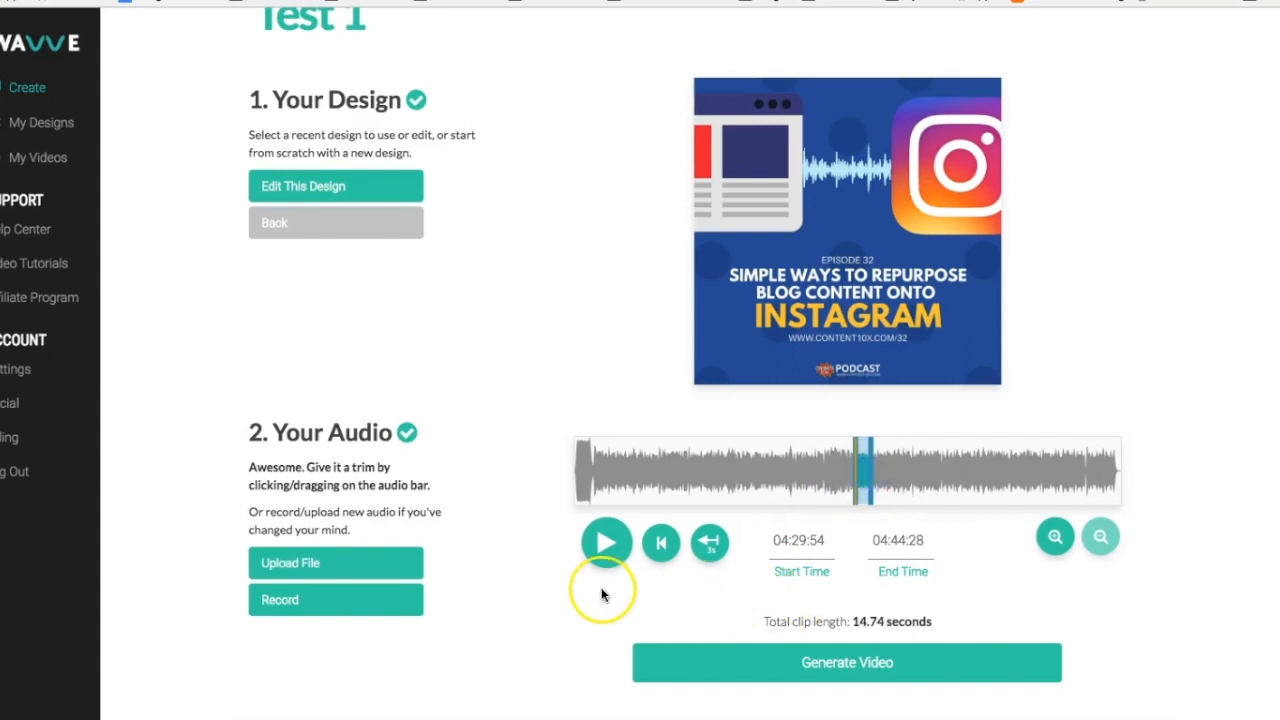
{"action": "left_click", "coordinate": [1062, 543]}
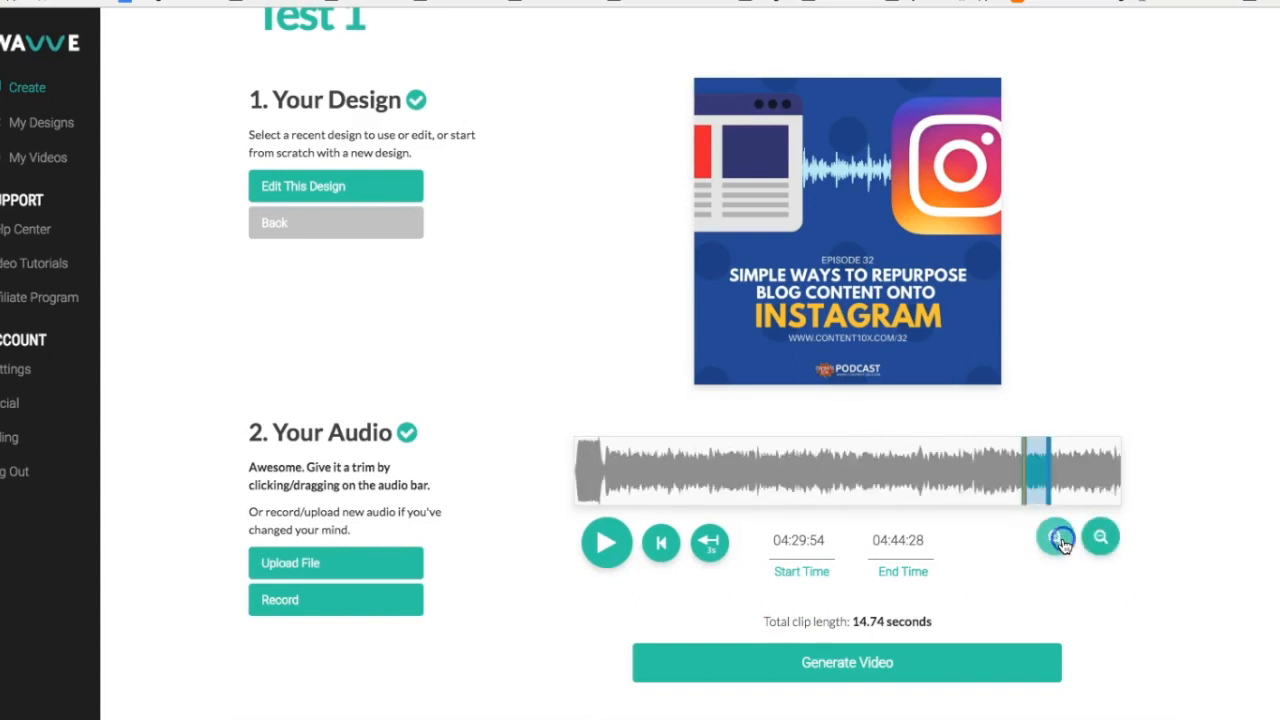
{"action": "left_click", "coordinate": [1053, 540]}
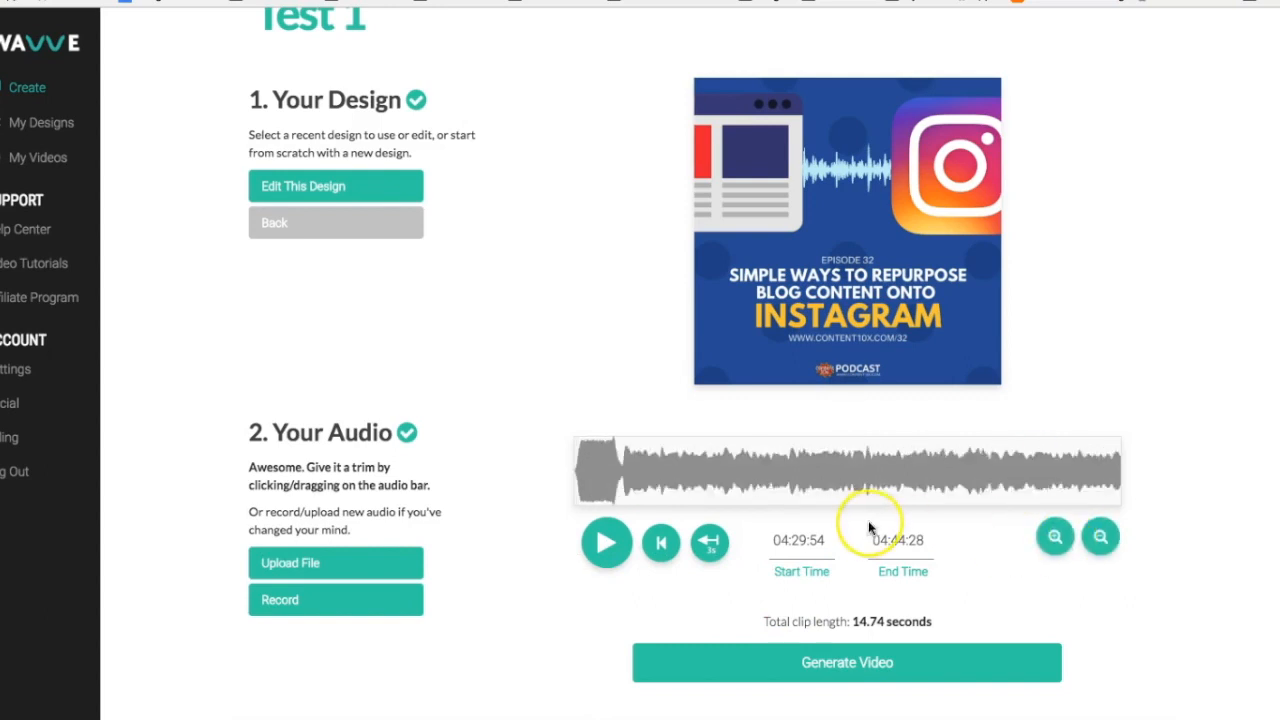
{"action": "left_click", "coordinate": [1100, 537]}
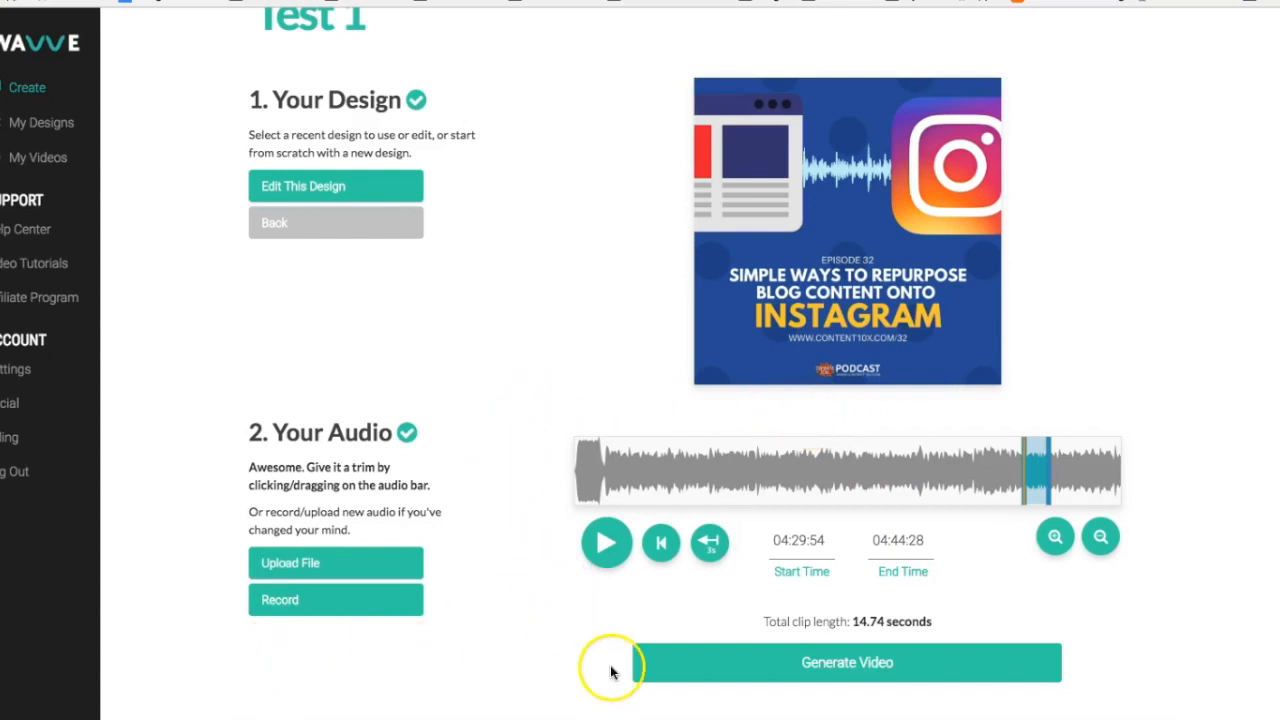
{"action": "left_click", "coordinate": [850, 667]}
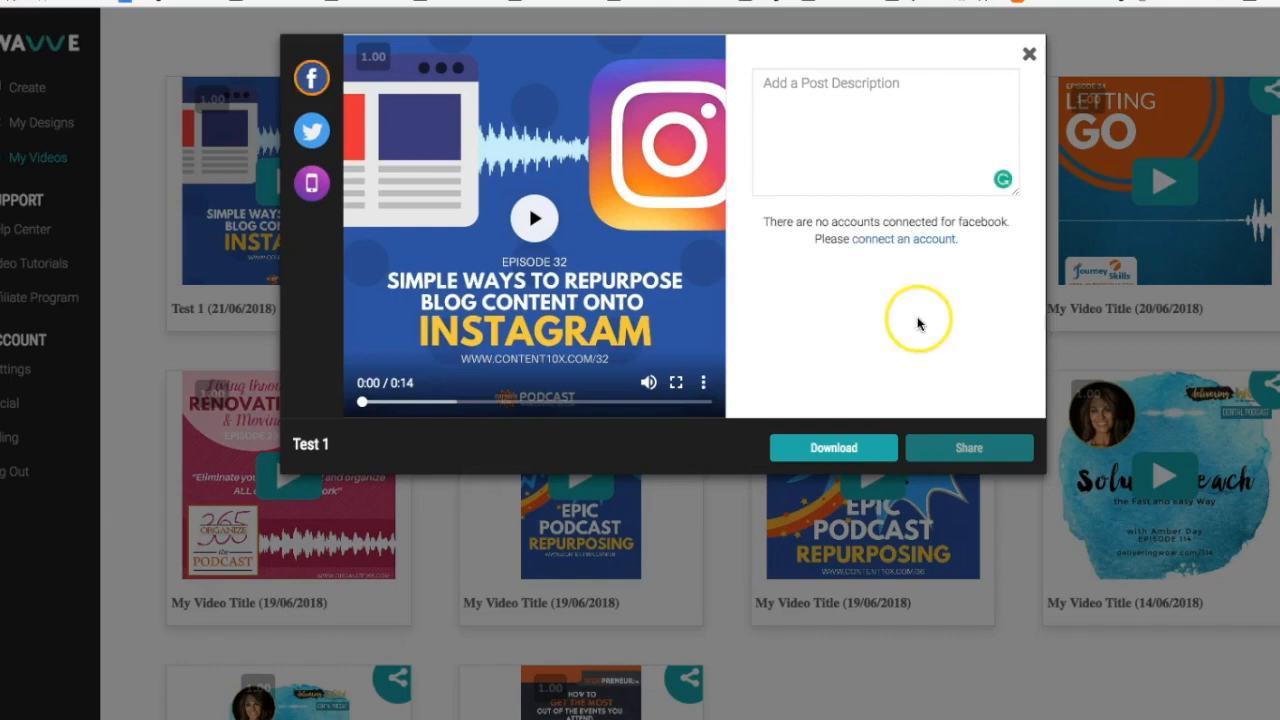
Review the finished video's Twitter, Facebook and mobile sharing options, including the country codes for sending it by SMS.
{"action": "left_click", "coordinate": [311, 130]}
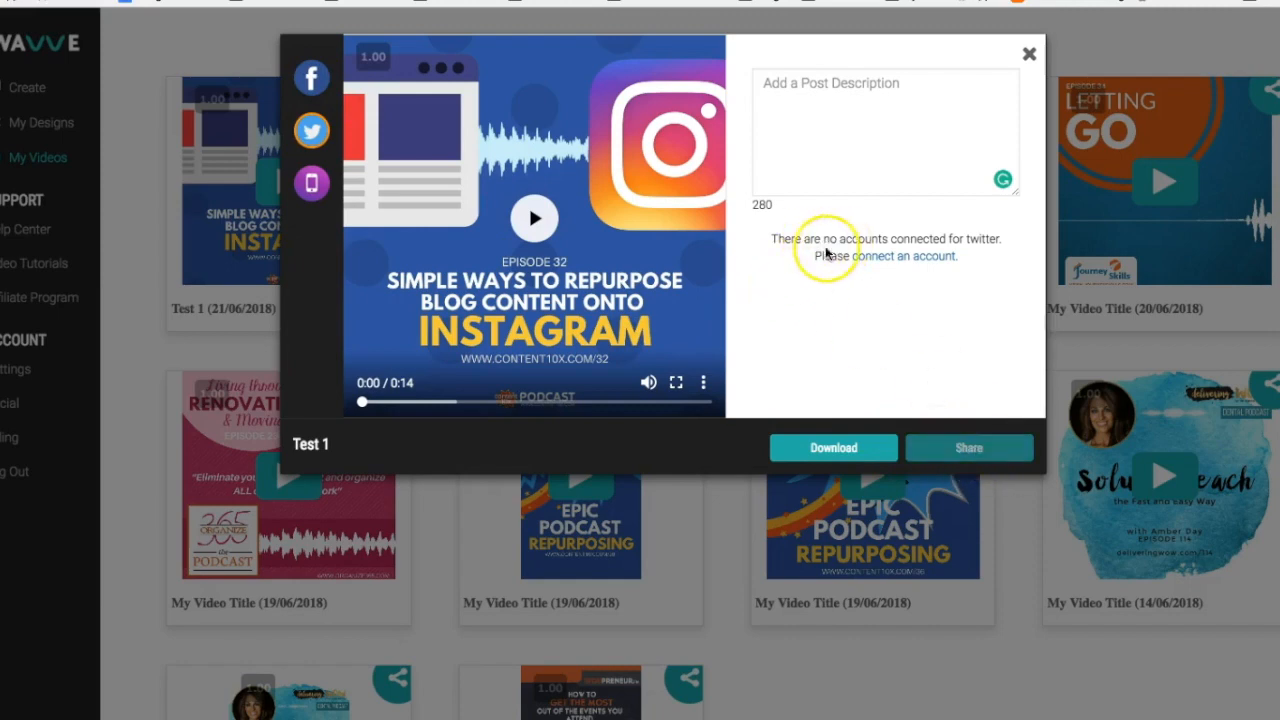
{"action": "left_click", "coordinate": [327, 96]}
{"action": "left_click", "coordinate": [320, 185]}
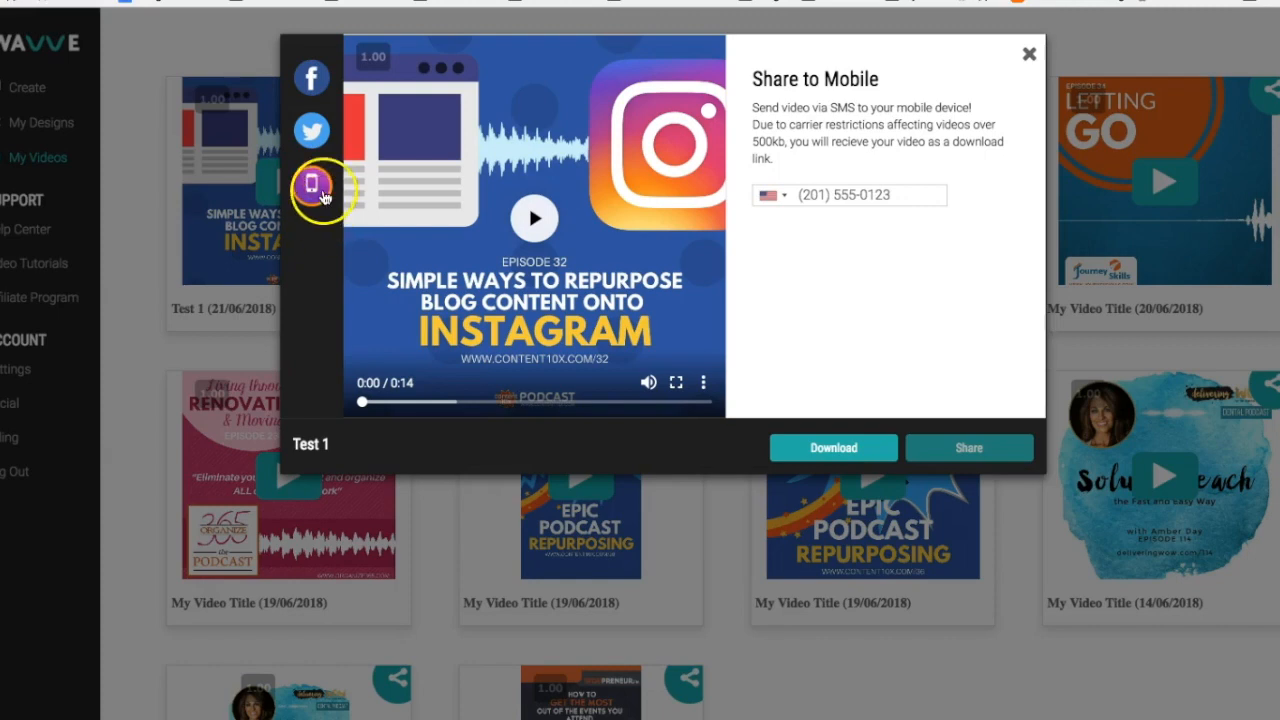
{"action": "left_click", "coordinate": [786, 198]}
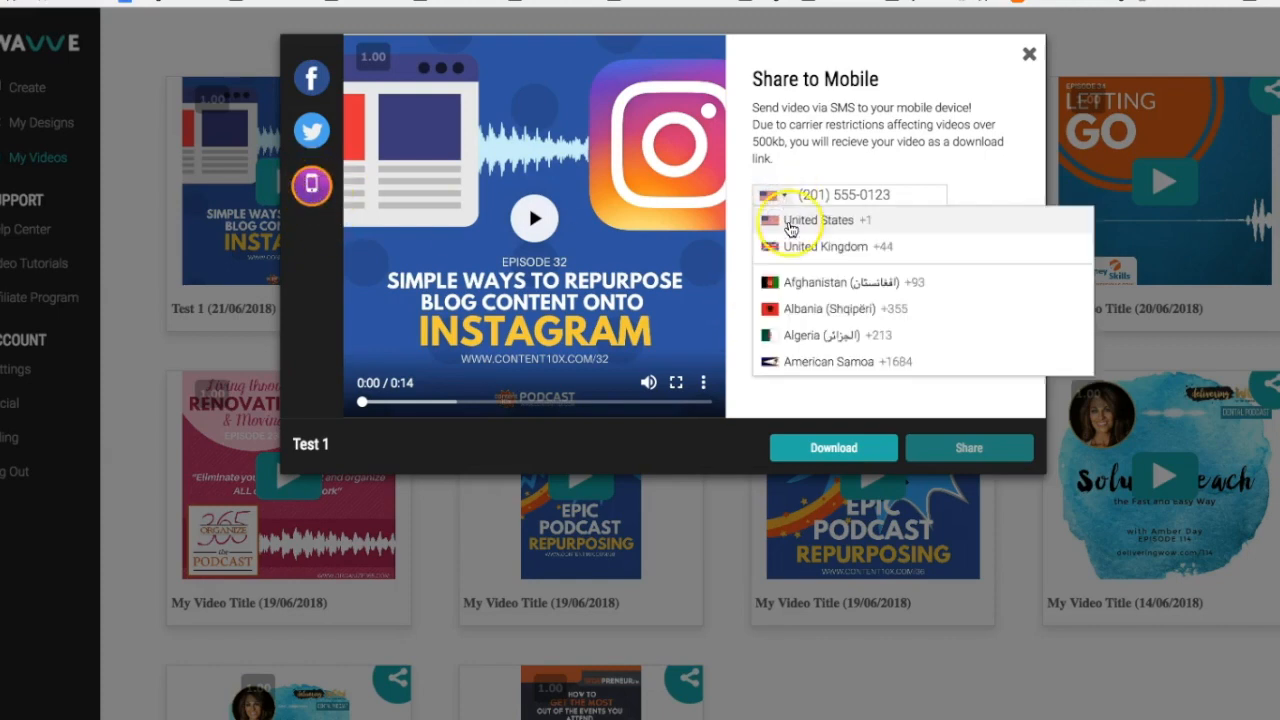
{"action": "left_click", "coordinate": [840, 166]}
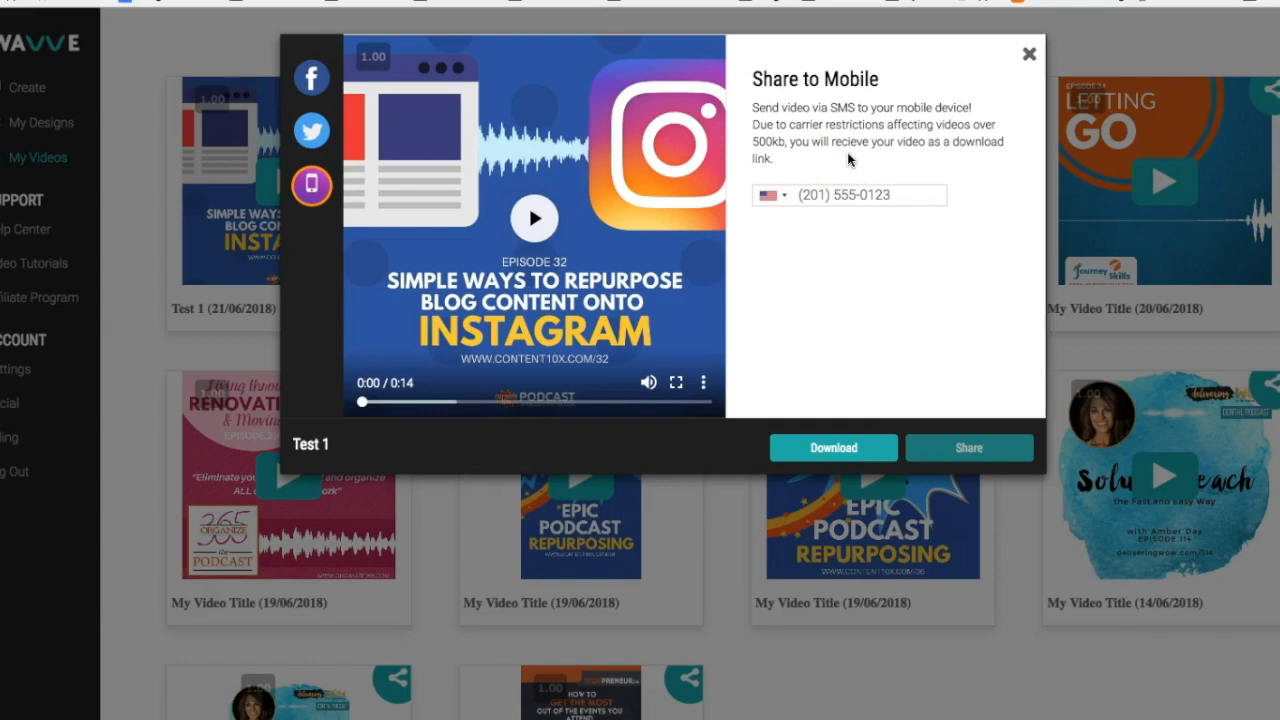
{"action": "left_click", "coordinate": [883, 334]}
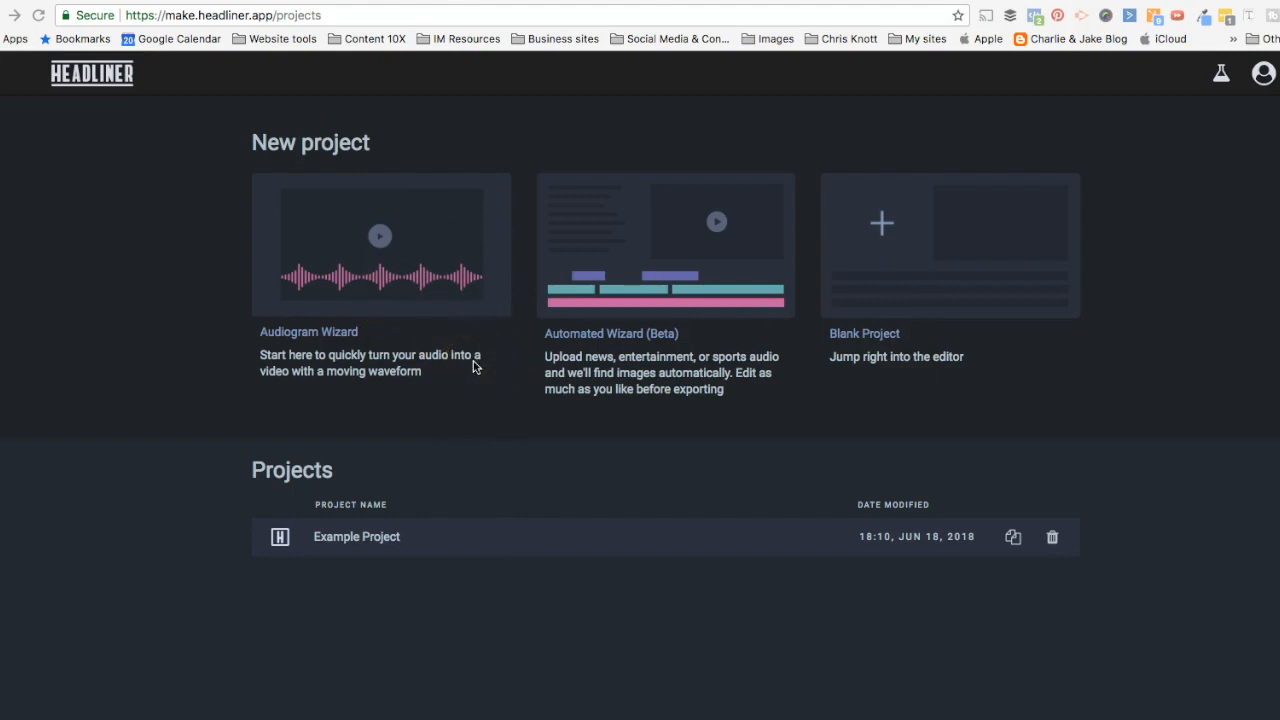
In Headliner, start an Audiogram Wizard project and select "C10x 32 Edited.mp3" as its audio file.
{"action": "left_click", "coordinate": [388, 263]}
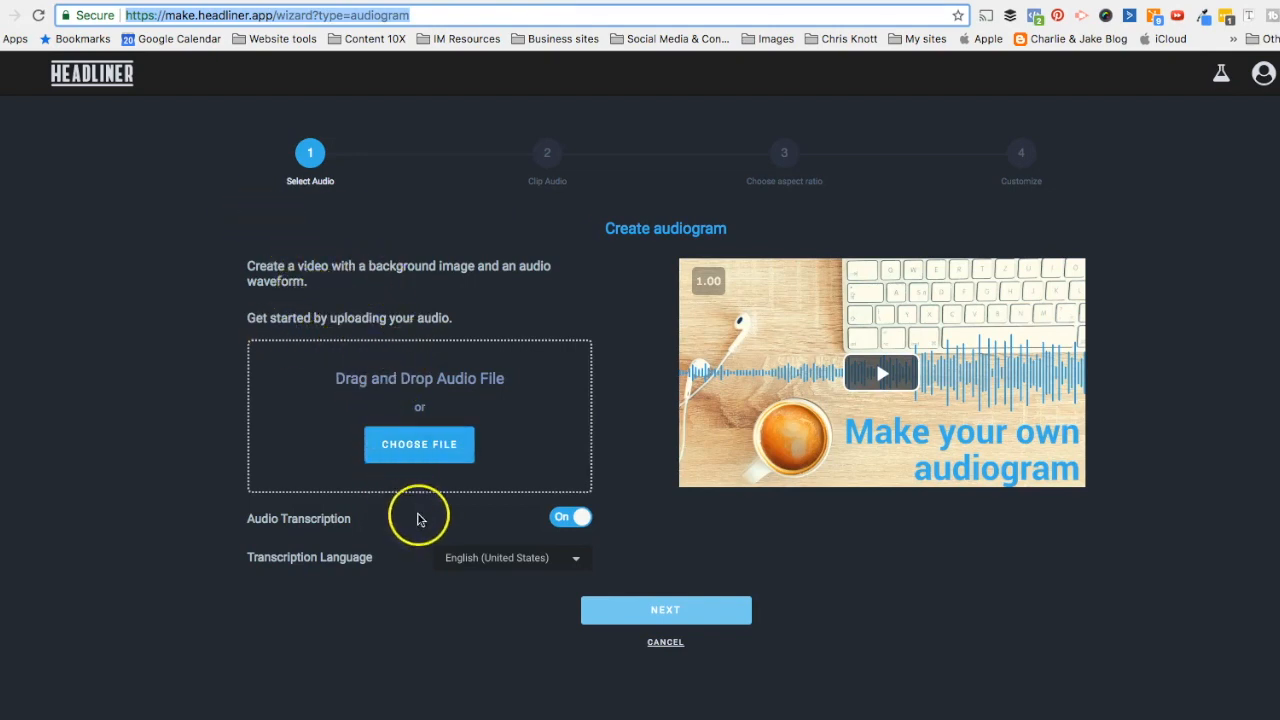
{"action": "left_click", "coordinate": [430, 451]}
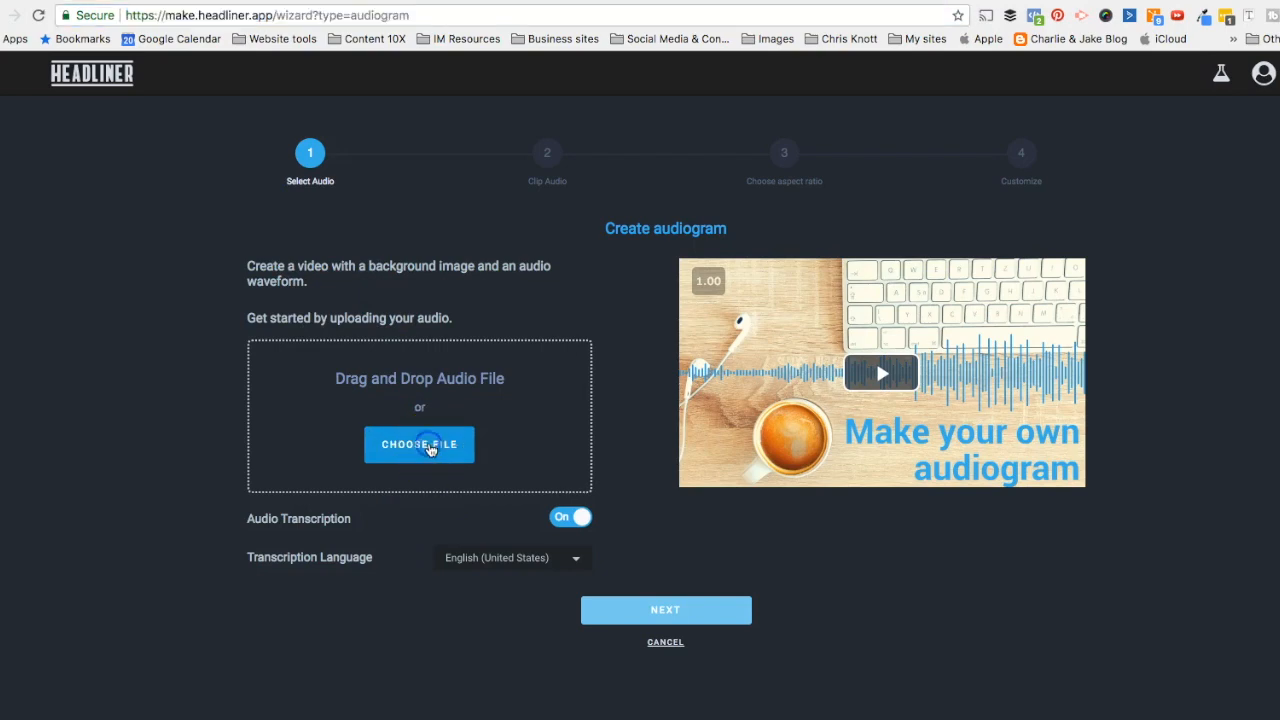
{"action": "left_click", "coordinate": [432, 450]}
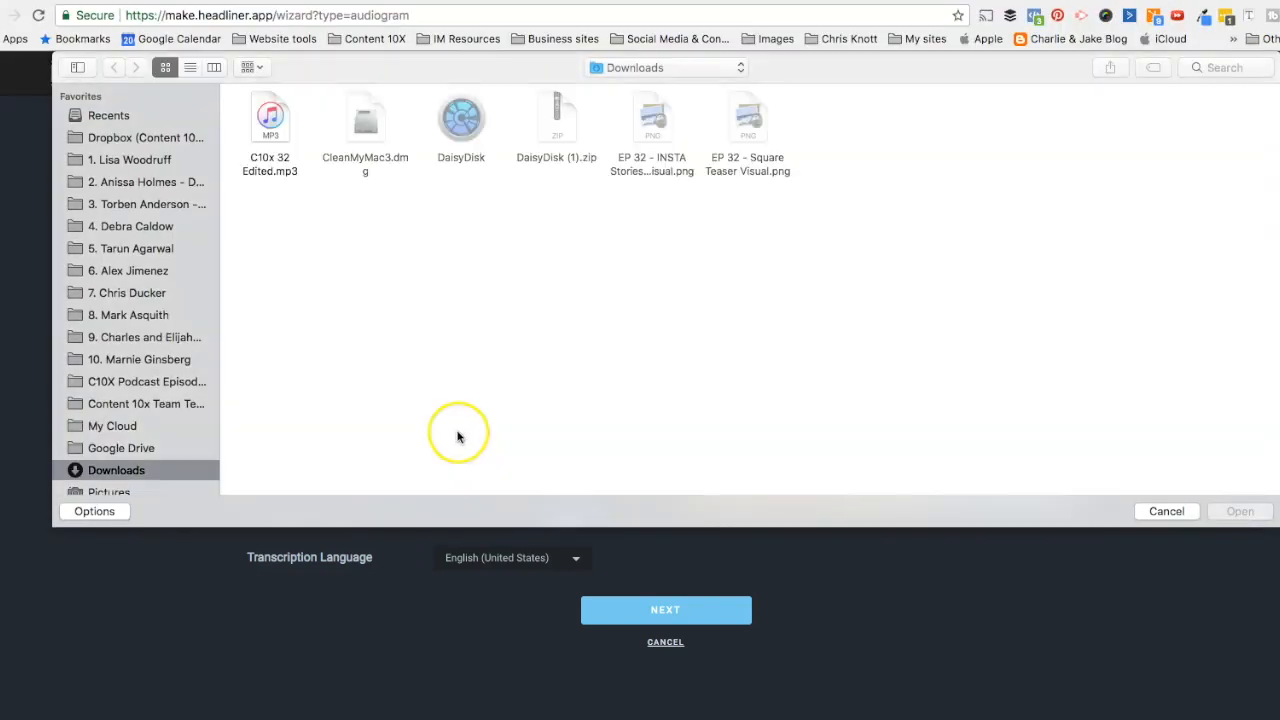
{"action": "double_click", "coordinate": [278, 110]}
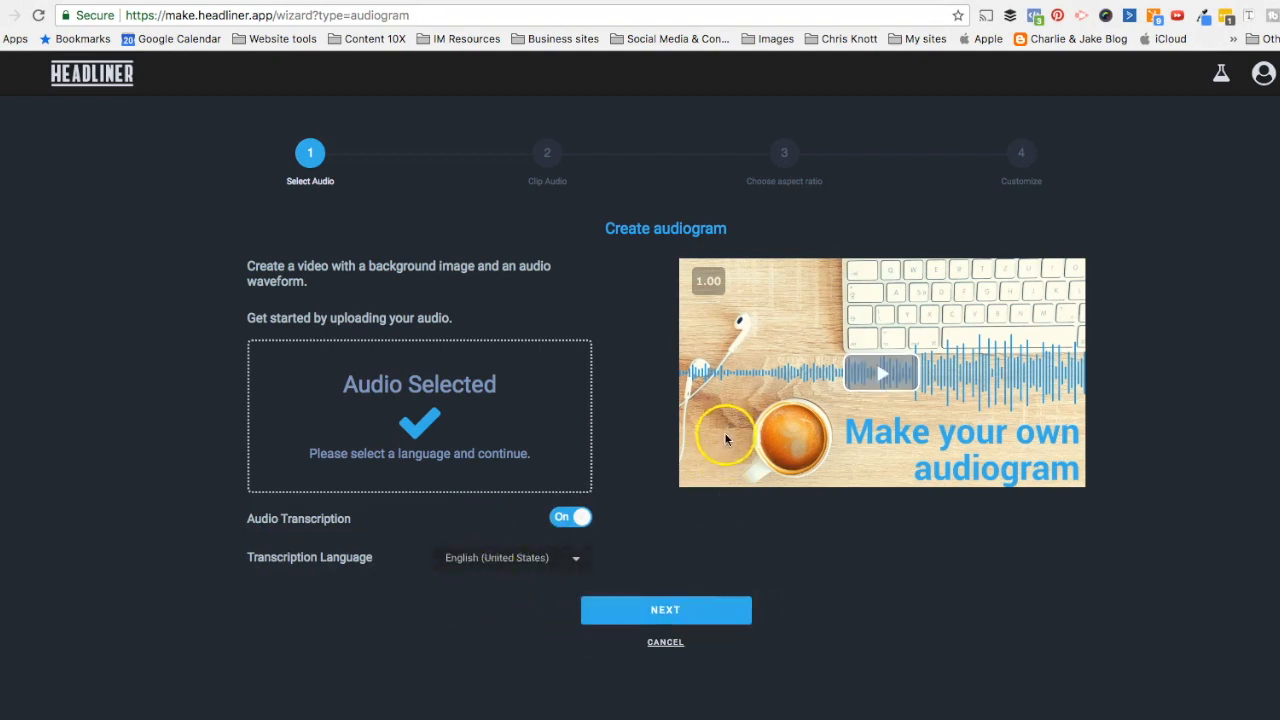
Preview the sample audiogram briefly and continue to the audio clipping stage with English (United States) transcription on.
{"action": "left_click", "coordinate": [890, 370]}
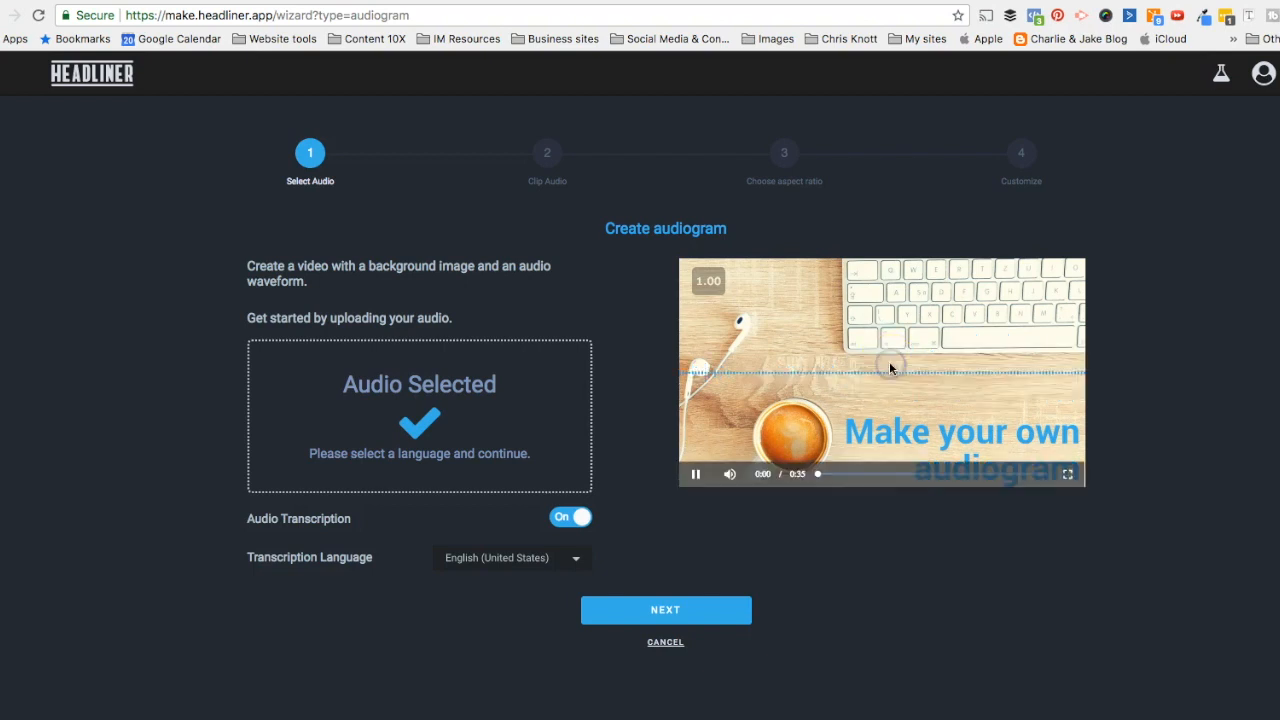
{"action": "left_click", "coordinate": [694, 477]}
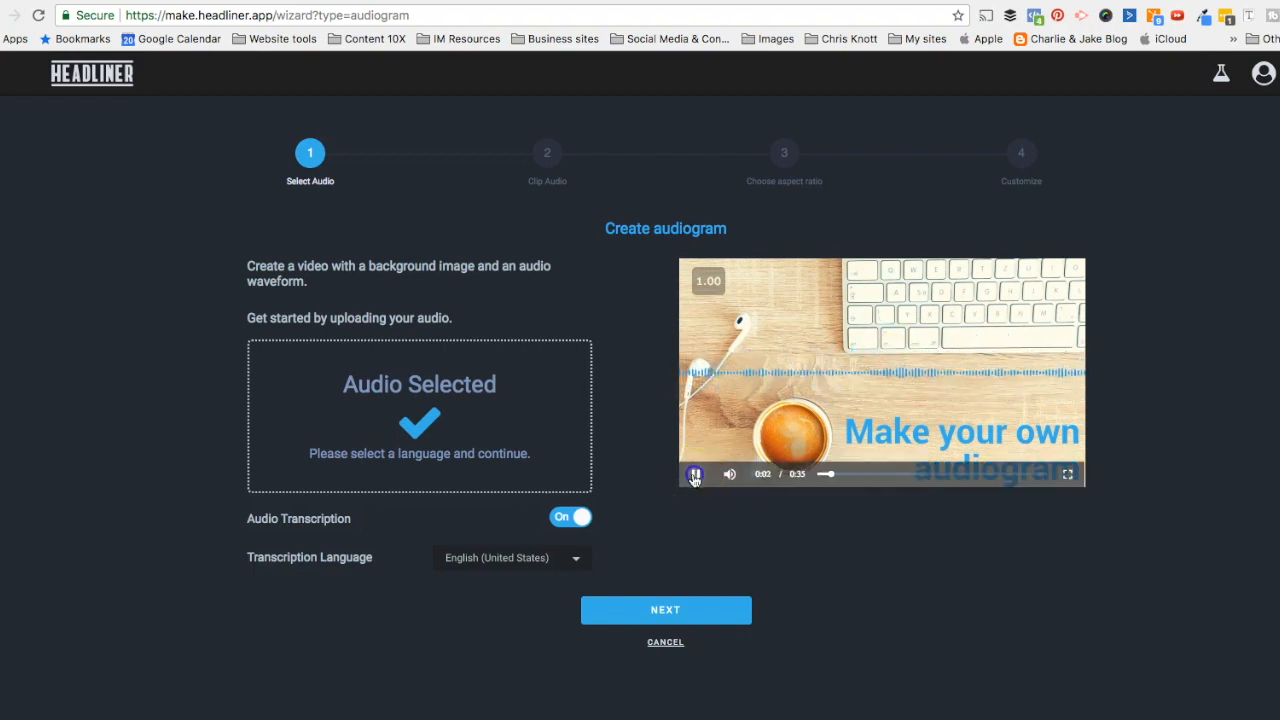
{"action": "left_click", "coordinate": [700, 612]}
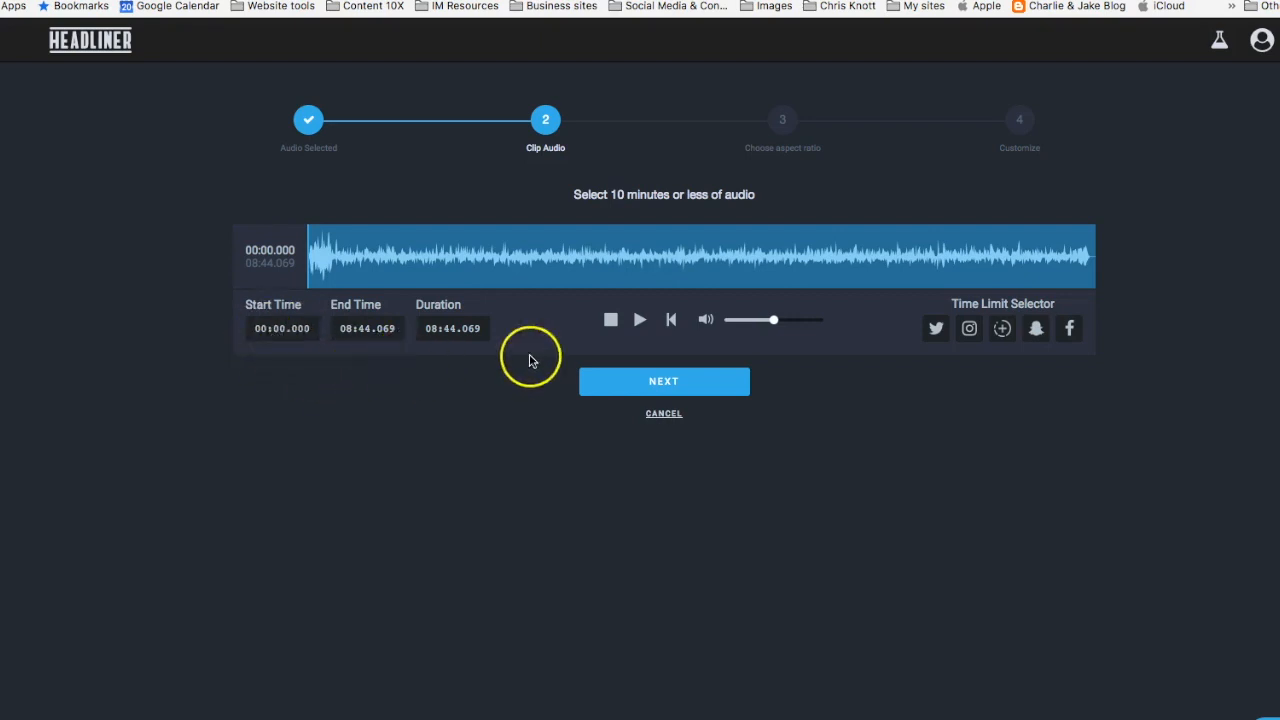
Limit the audio clip to 15 seconds with a social media preset and move it to start at 03:55.948.
{"action": "left_click", "coordinate": [936, 332]}
{"action": "left_click", "coordinate": [1003, 330]}
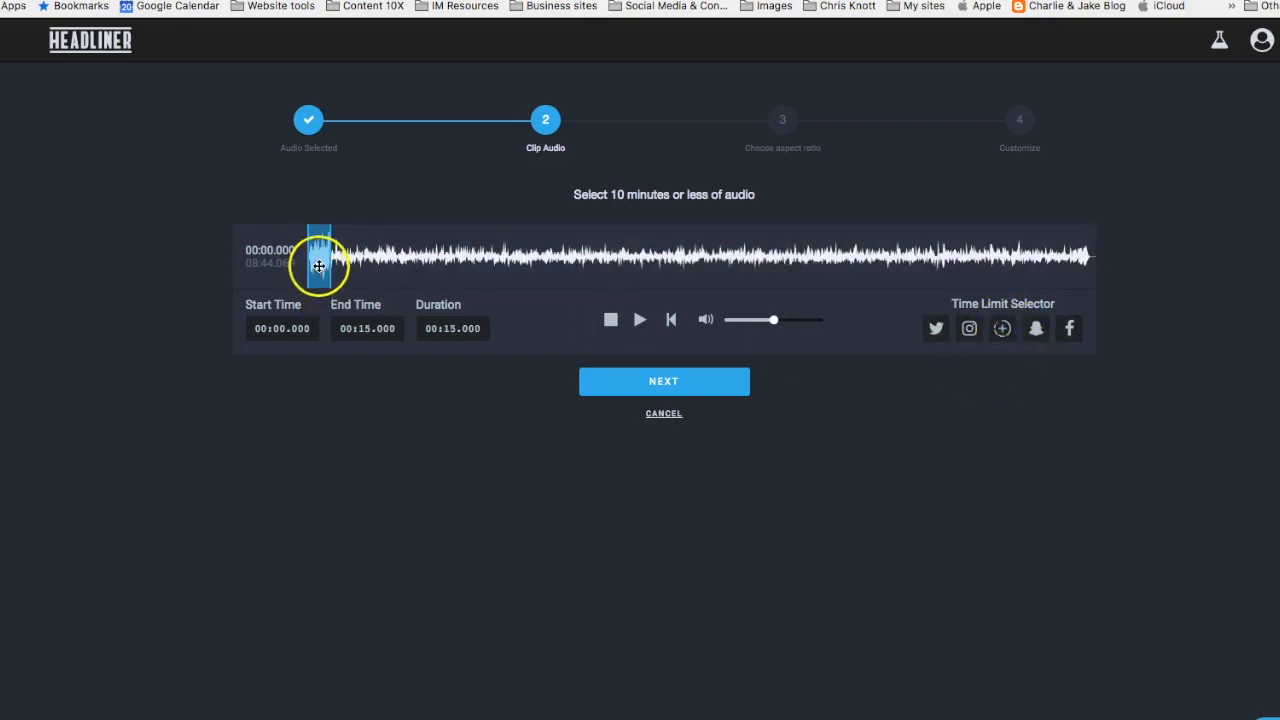
{"action": "mouse_move", "coordinate": [320, 255]}
{"action": "left_mouse_down"}
{"action": "mouse_move", "coordinate": [320, 240]}
{"action": "mouse_move", "coordinate": [672, 250]}
{"action": "left_mouse_up"}
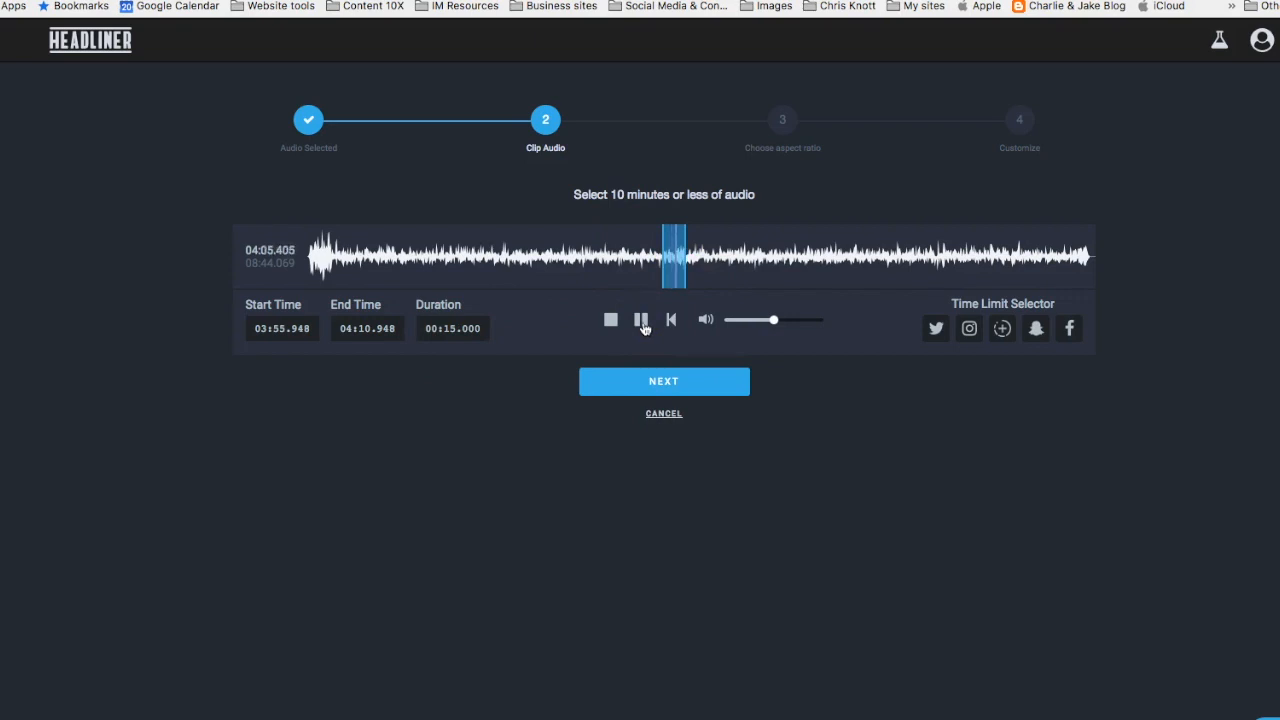
Apply the one-minute Instagram limit, then reposition and shorten the clip to run from 03:15.110 to 03:32.581 and play it.
{"action": "left_click", "coordinate": [969, 328]}
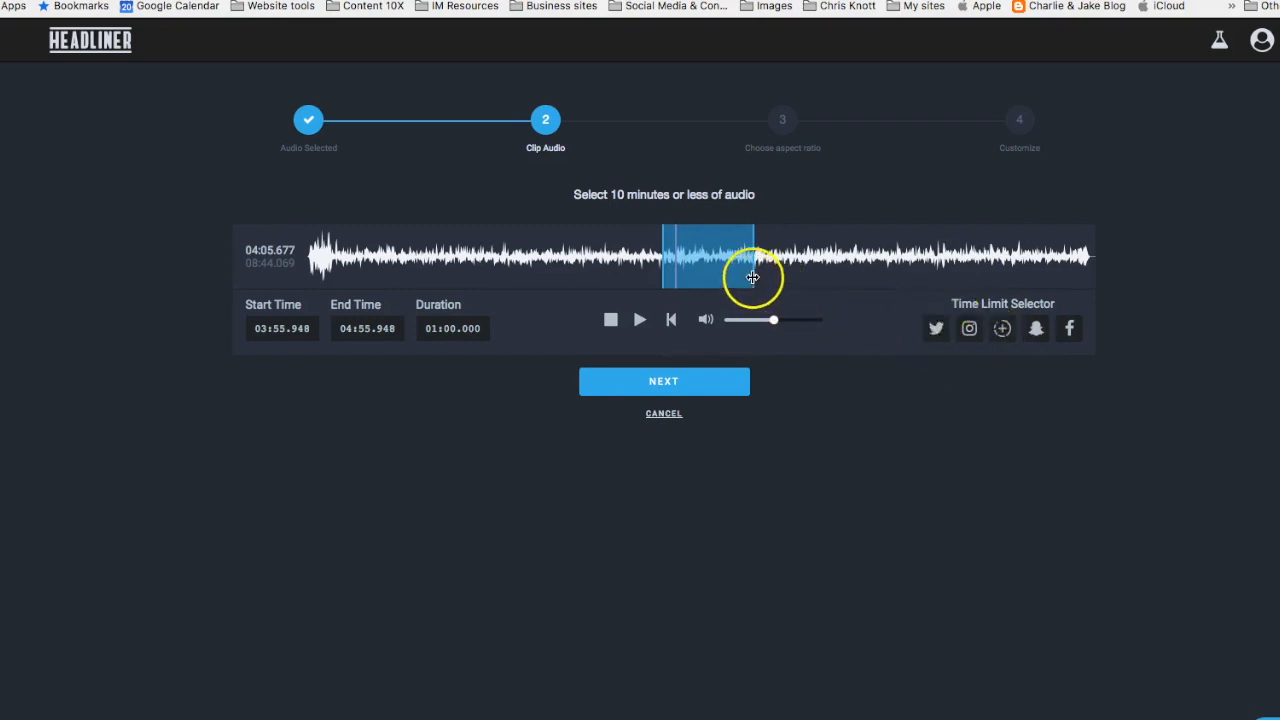
{"action": "left_click_drag", "start_coordinate": [723, 274], "coordinate": [628, 271]}
{"action": "left_click", "coordinate": [457, 351]}
{"action": "left_click", "coordinate": [640, 323]}
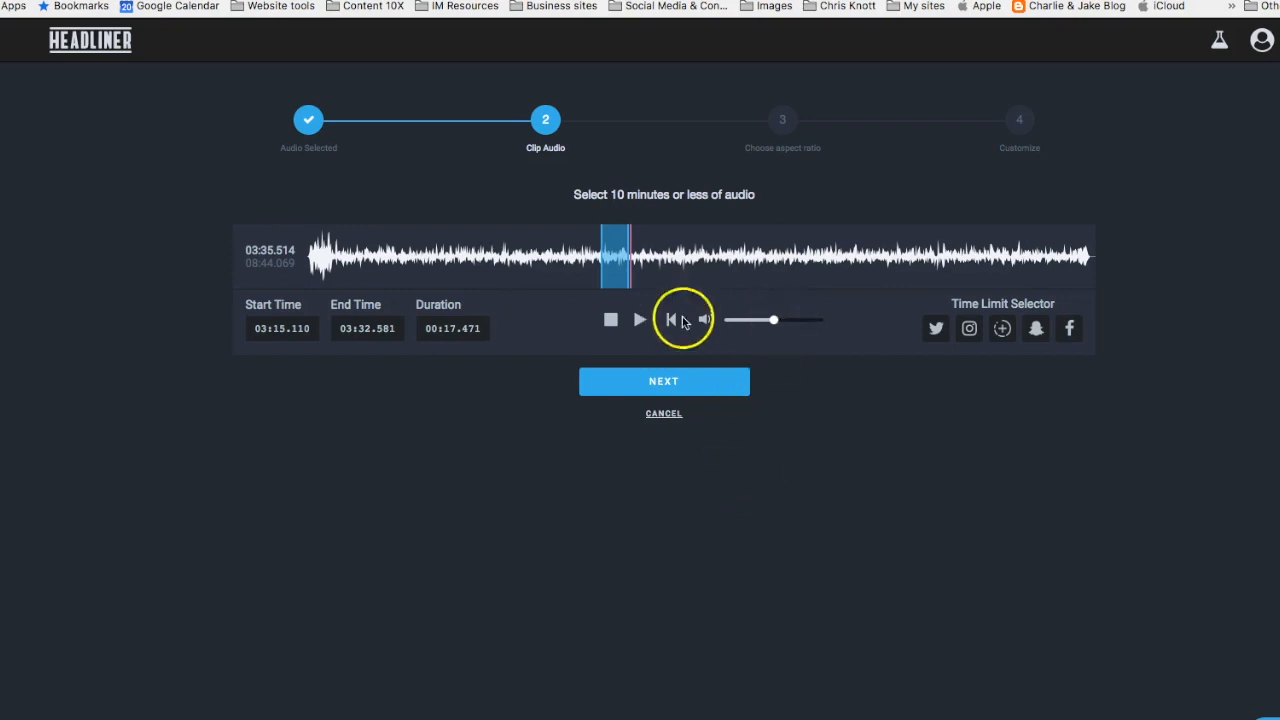
Accept the clipped audio and continue to customization with the square aspect ratio.
{"action": "left_click", "coordinate": [670, 388]}
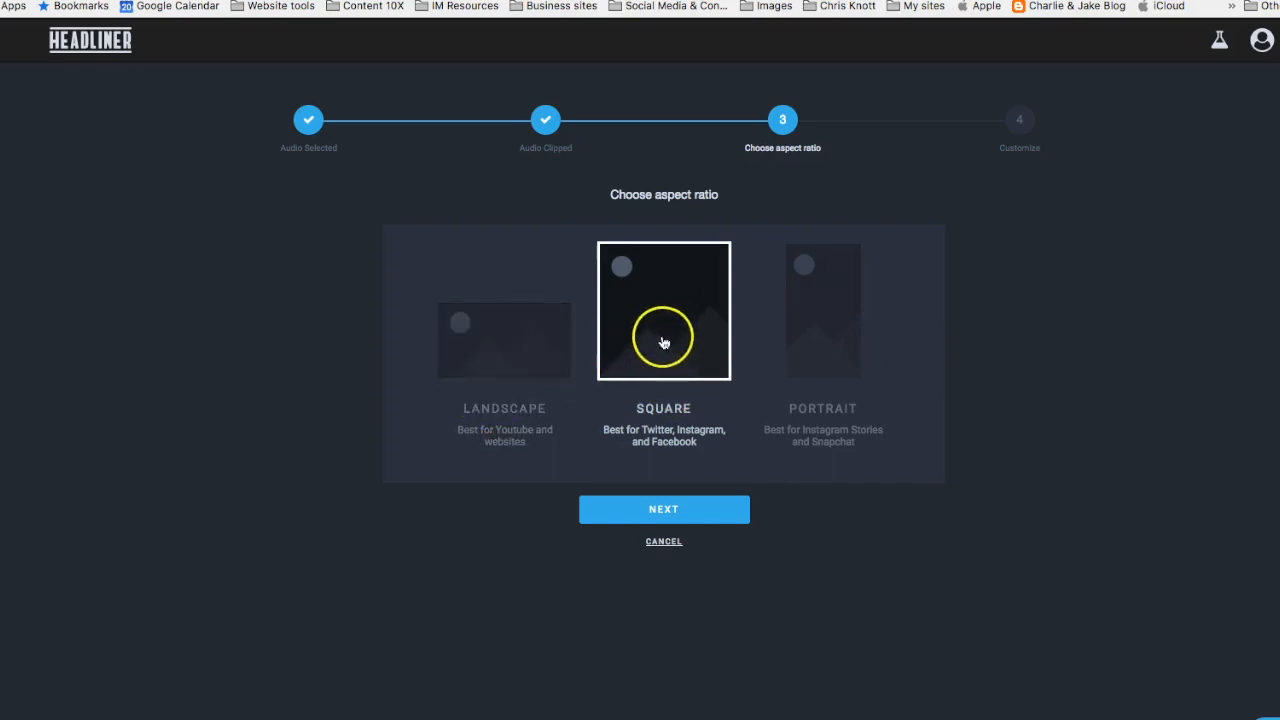
{"action": "left_click", "coordinate": [690, 503]}
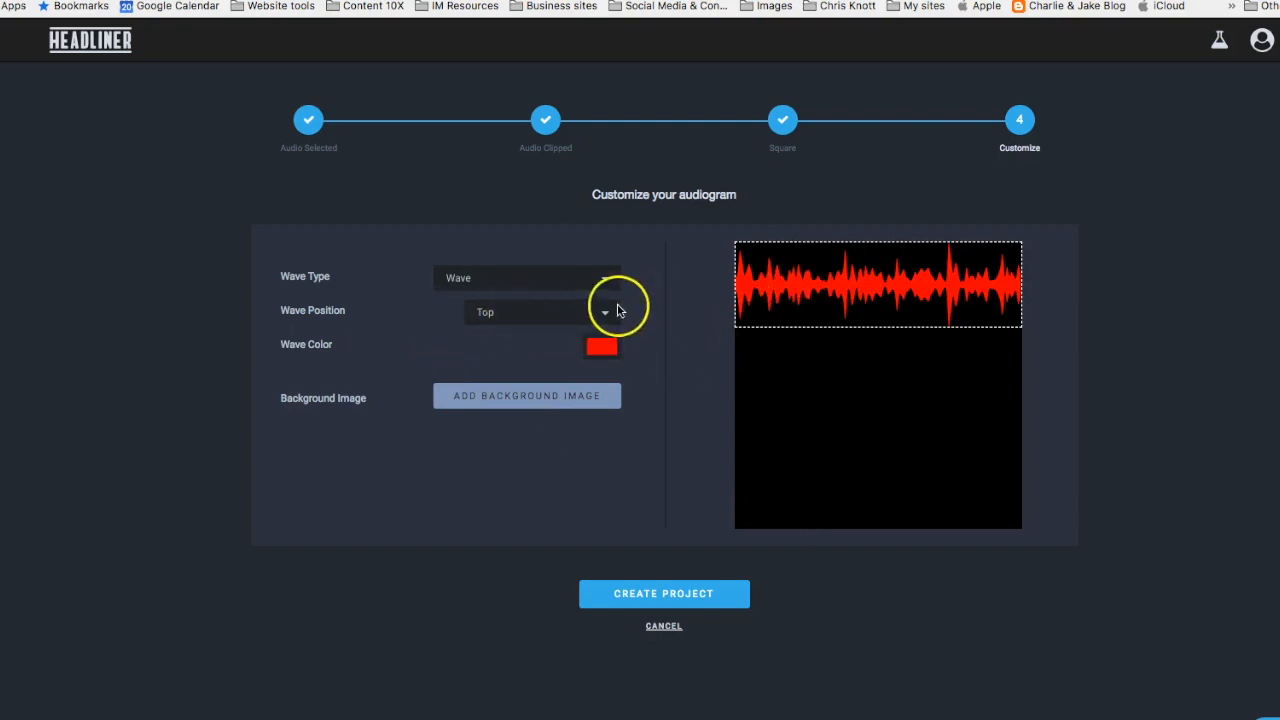
Move the waveform to a custom spot near the centre, and try the Top and Middle wave position presets.
{"action": "left_click_drag", "start_coordinate": [831, 294], "coordinate": [763, 363]}
{"action": "left_click_drag", "start_coordinate": [836, 384], "coordinate": [836, 382]}
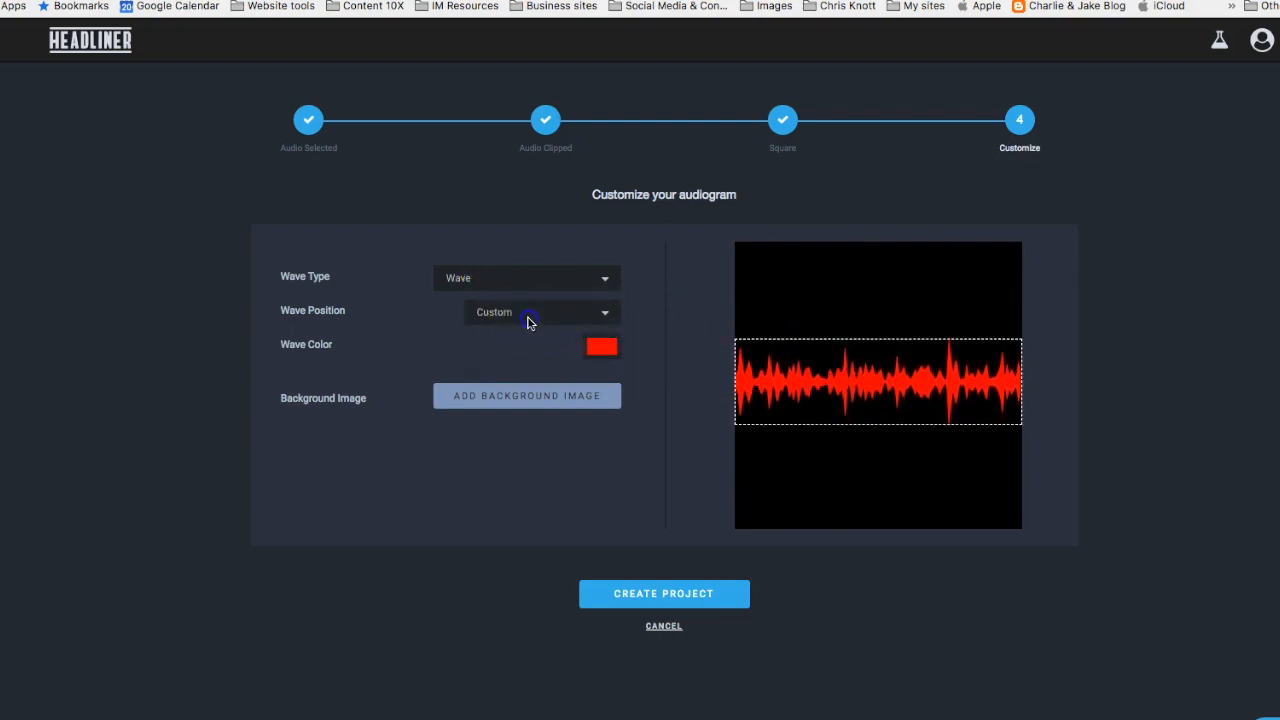
{"action": "left_click", "coordinate": [530, 318]}
{"action": "left_click", "coordinate": [525, 328]}
{"action": "left_click", "coordinate": [521, 316]}
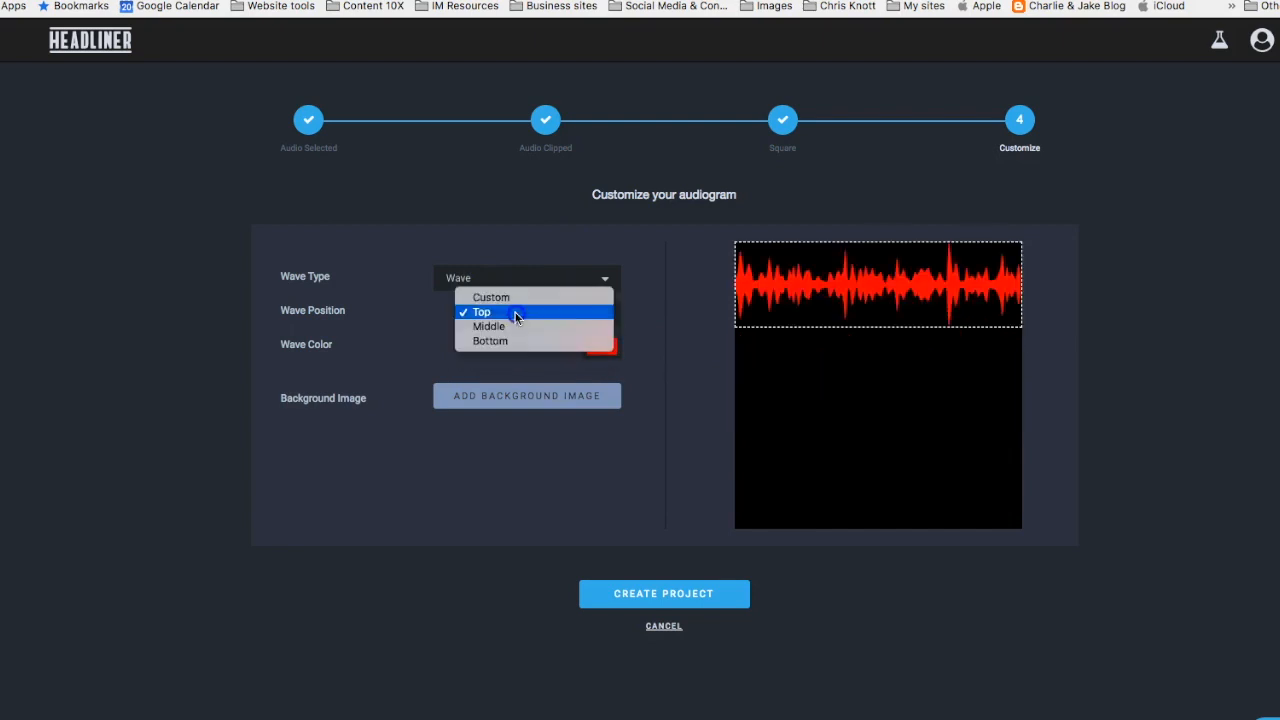
{"action": "left_click", "coordinate": [524, 327]}
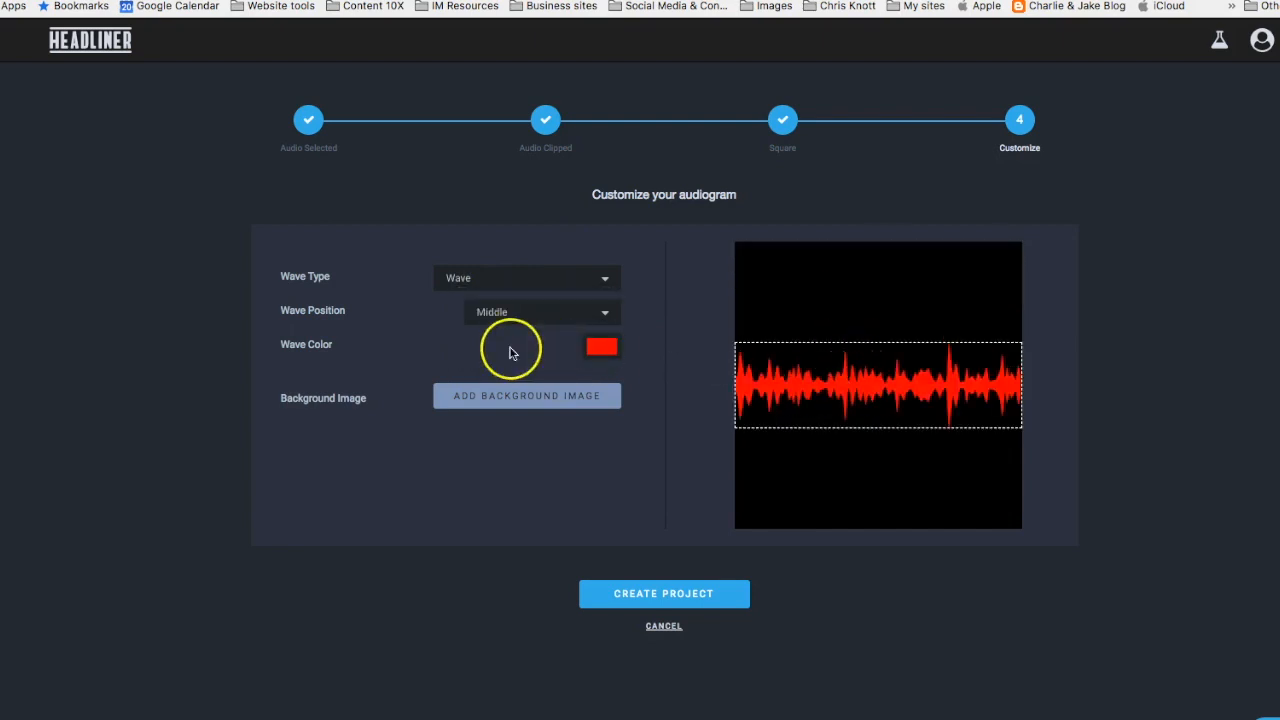
Try the Round Bars, Line, Pixelated, Equalizer and None wave types, and set the wave type to Wave Bars.
{"action": "left_click", "coordinate": [514, 284]}
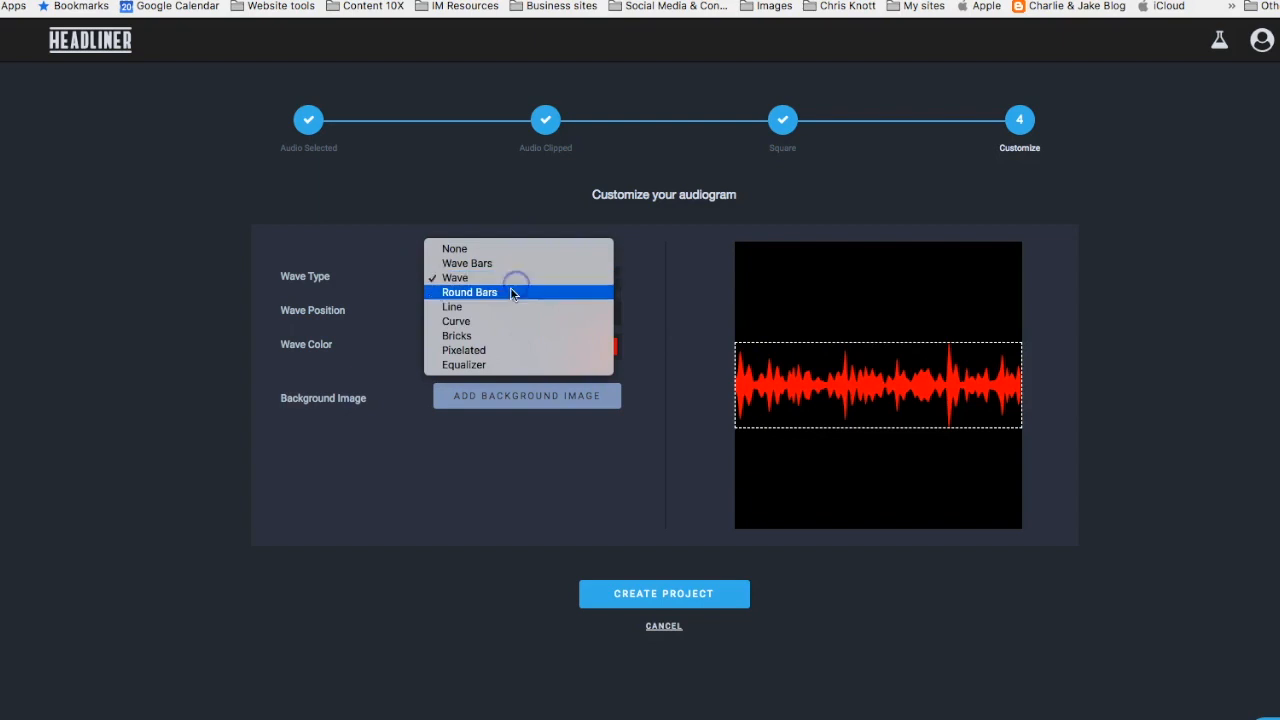
{"action": "left_click", "coordinate": [508, 294]}
{"action": "left_click", "coordinate": [505, 285]}
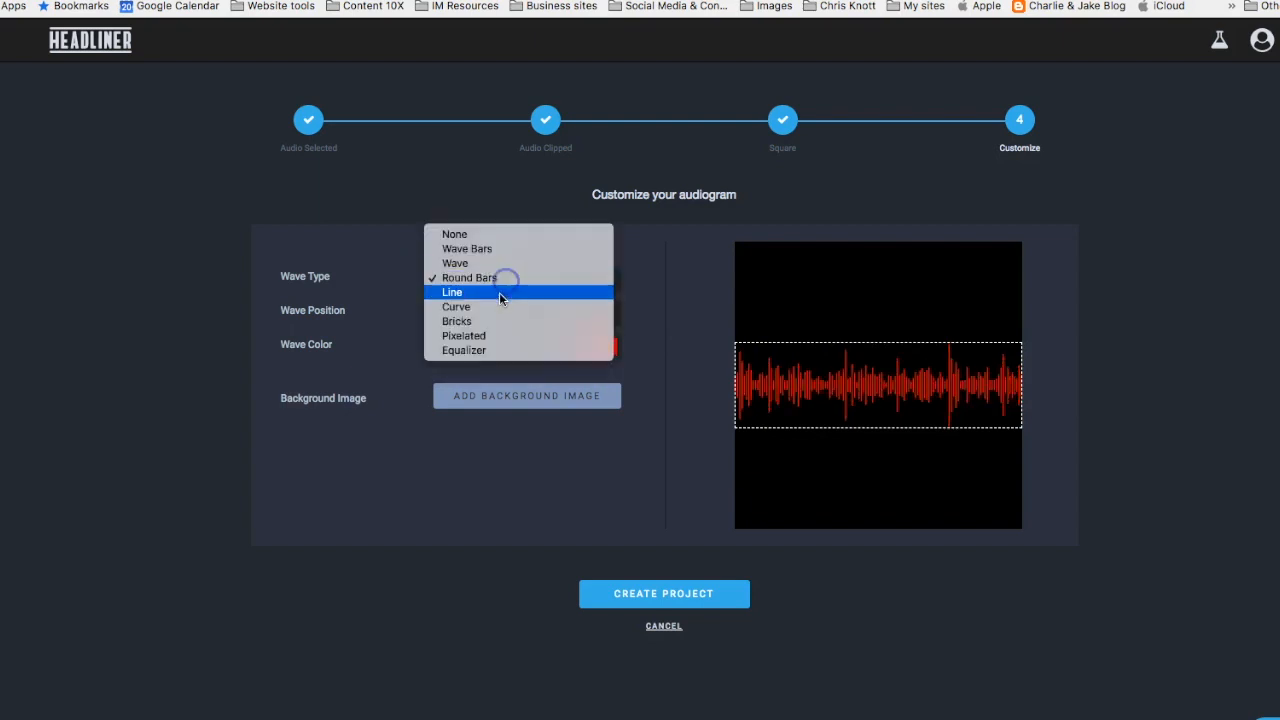
{"action": "left_click", "coordinate": [500, 289]}
{"action": "left_click", "coordinate": [498, 287]}
{"action": "left_click", "coordinate": [497, 321]}
{"action": "left_click", "coordinate": [500, 285]}
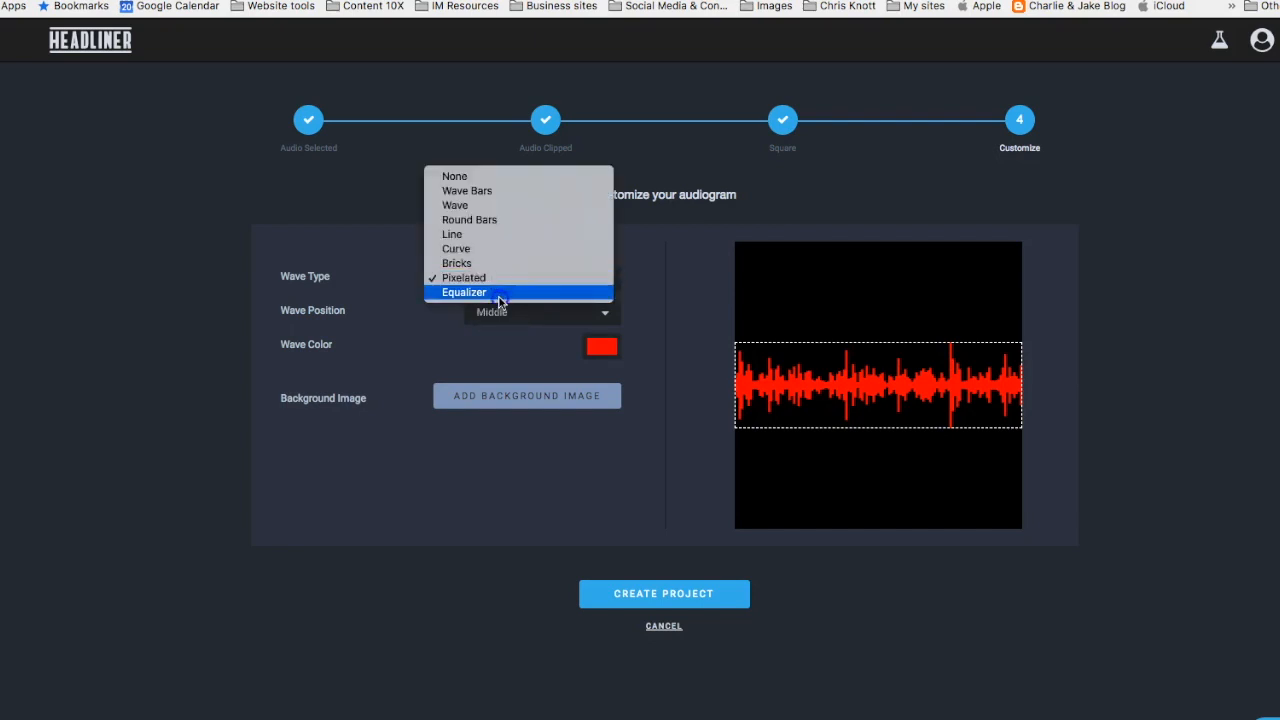
{"action": "left_click", "coordinate": [500, 293]}
{"action": "left_click", "coordinate": [508, 284]}
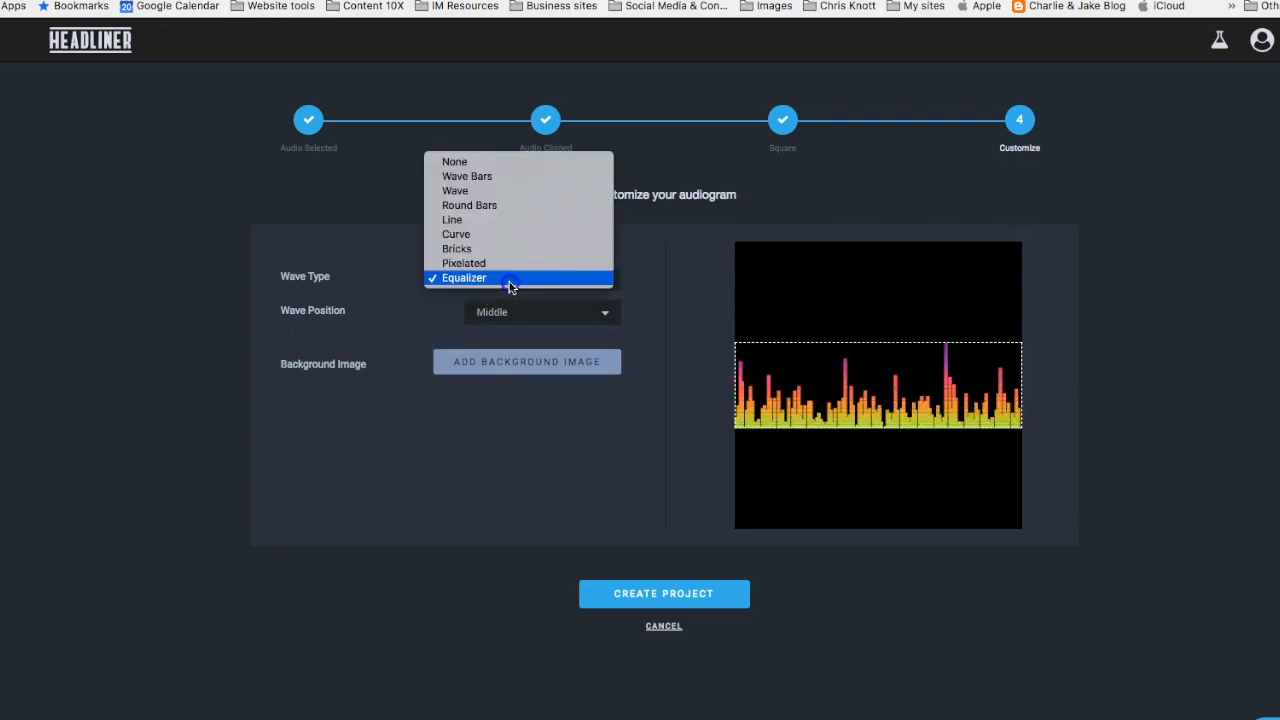
{"action": "left_click", "coordinate": [507, 164]}
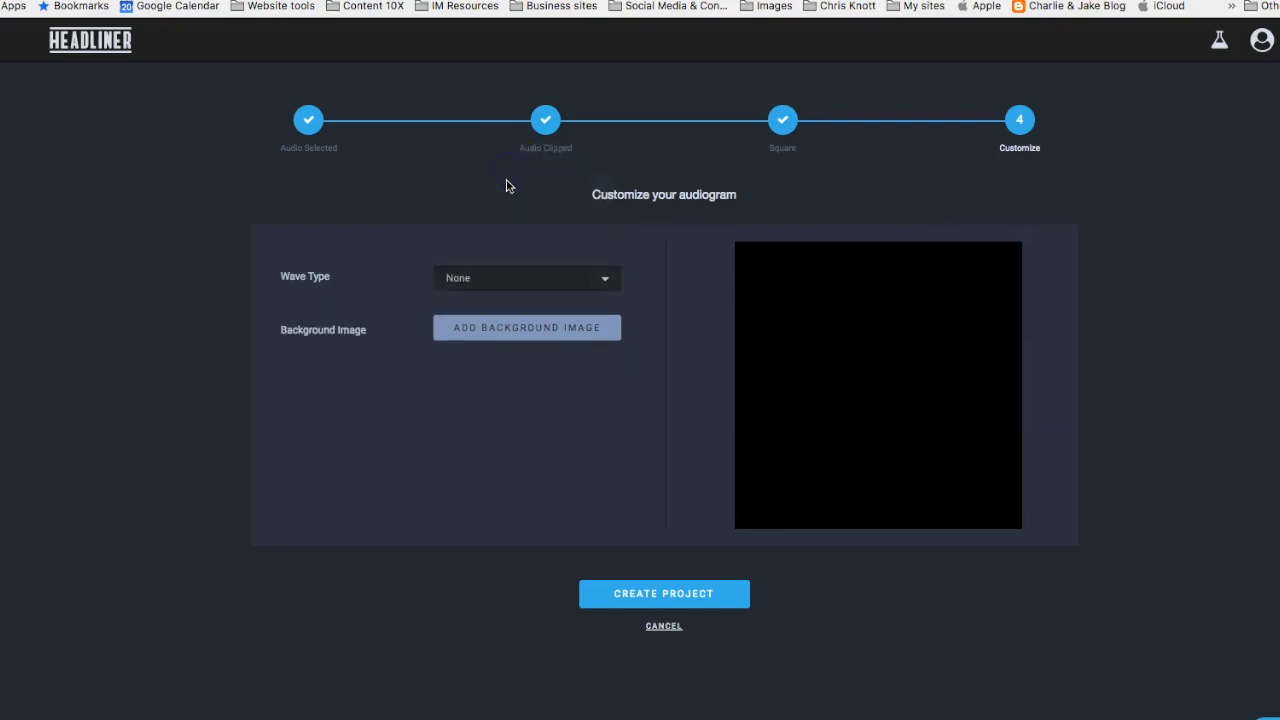
{"action": "left_click", "coordinate": [500, 278]}
{"action": "left_click", "coordinate": [500, 292]}
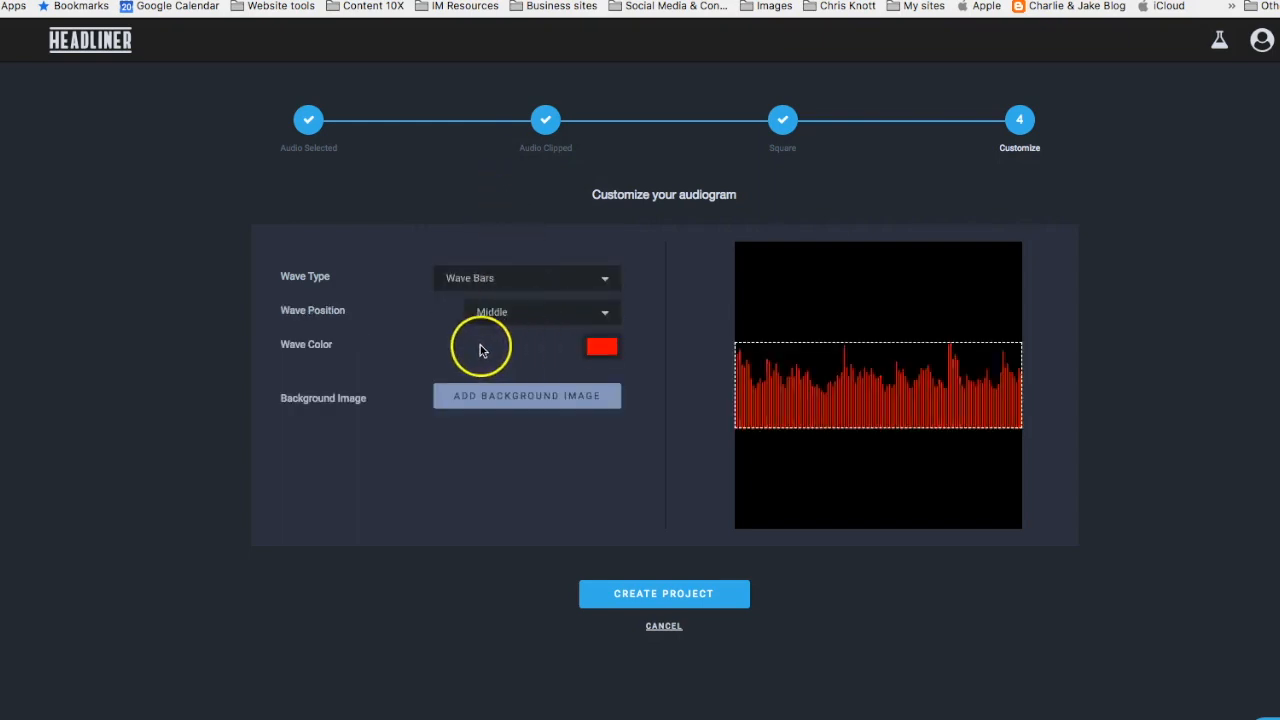
Add "EP 32 - Square Teaser Visual.png" as the background image, extending the crop area to cover the whole picture.
{"action": "left_click", "coordinate": [540, 398]}
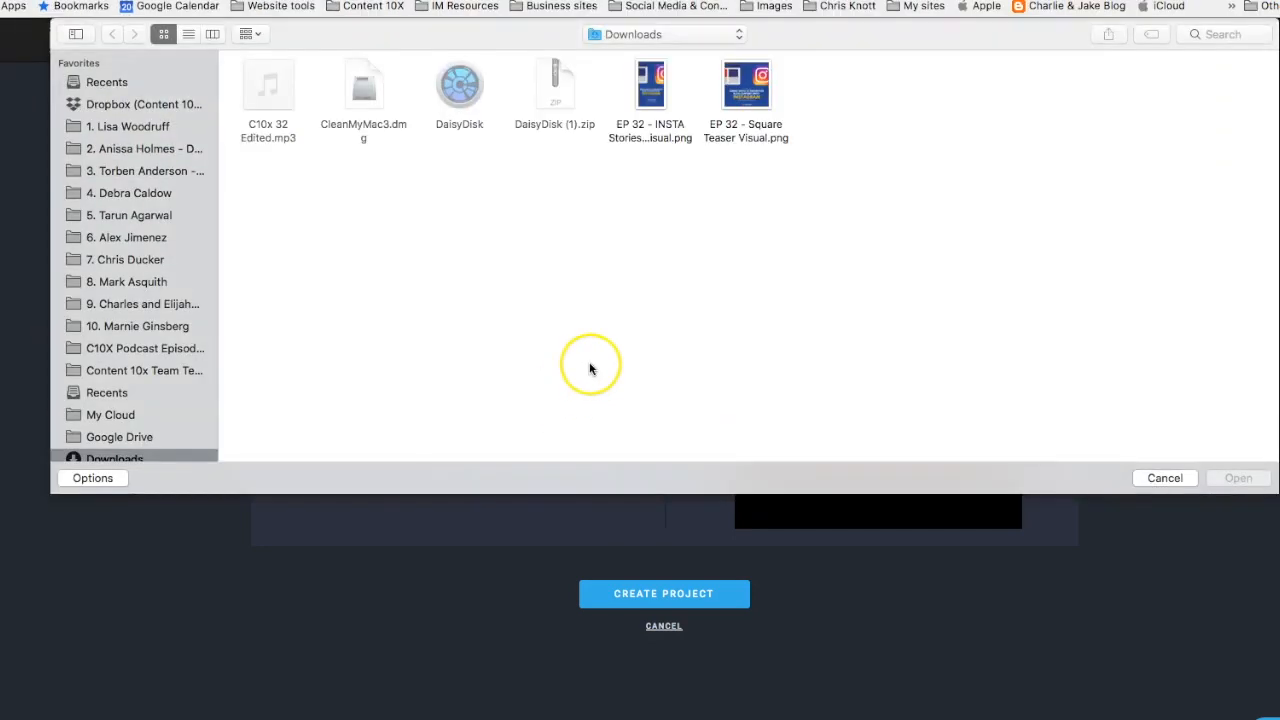
{"action": "double_click", "coordinate": [775, 72]}
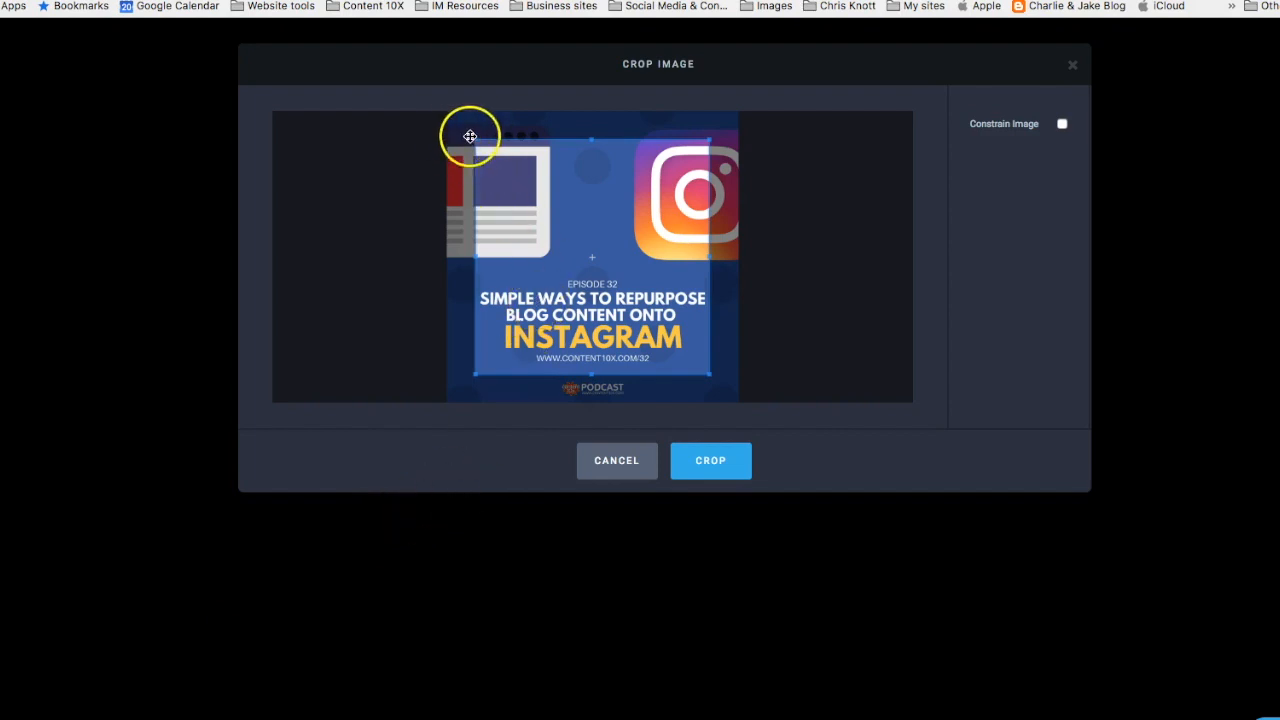
{"action": "left_click_drag", "start_coordinate": [474, 139], "coordinate": [437, 114]}
{"action": "left_click_drag", "start_coordinate": [710, 374], "coordinate": [737, 402]}
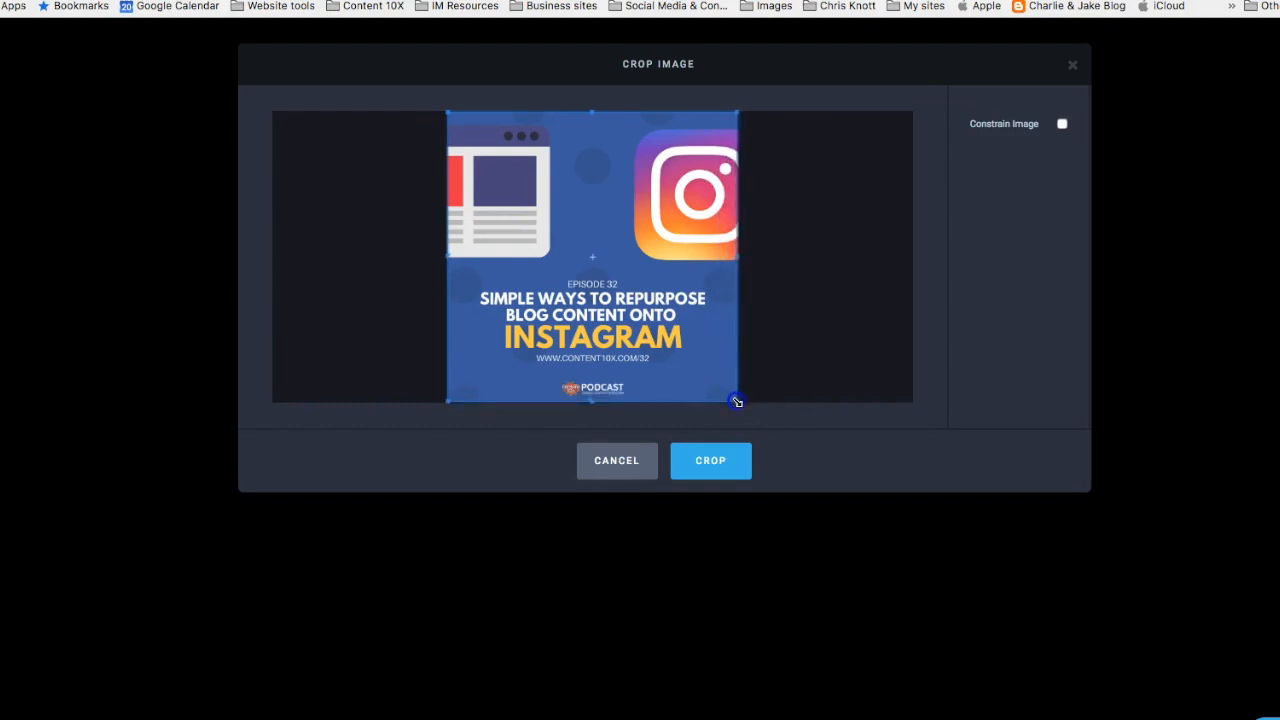
{"action": "left_click", "coordinate": [714, 463]}
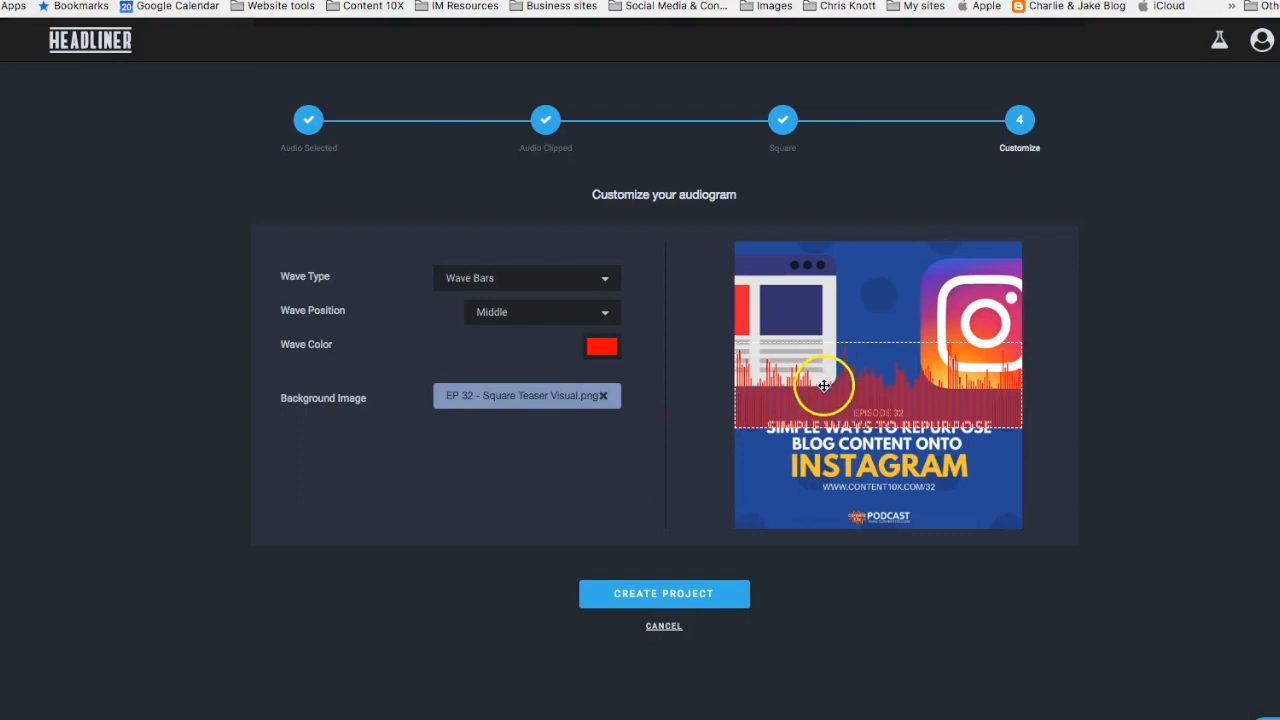
Set the wave color to white (FFFFFF).
{"action": "left_click", "coordinate": [606, 348]}
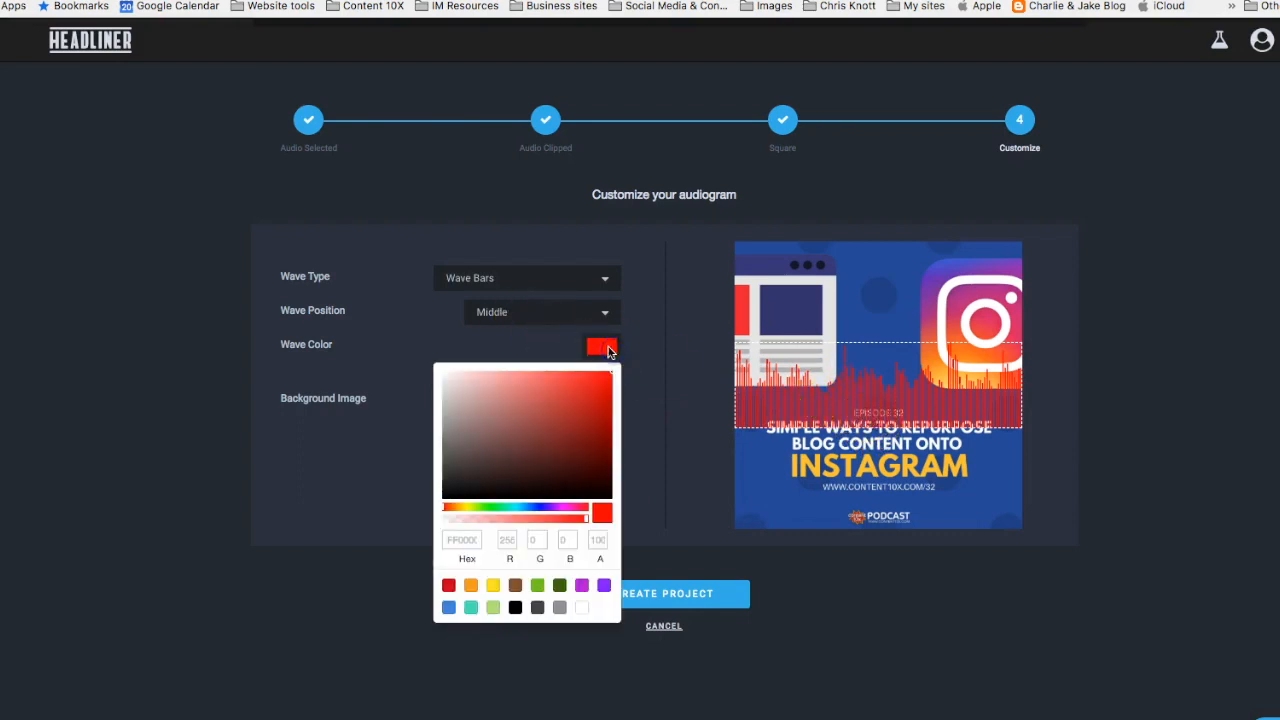
{"action": "left_click", "coordinate": [581, 607]}
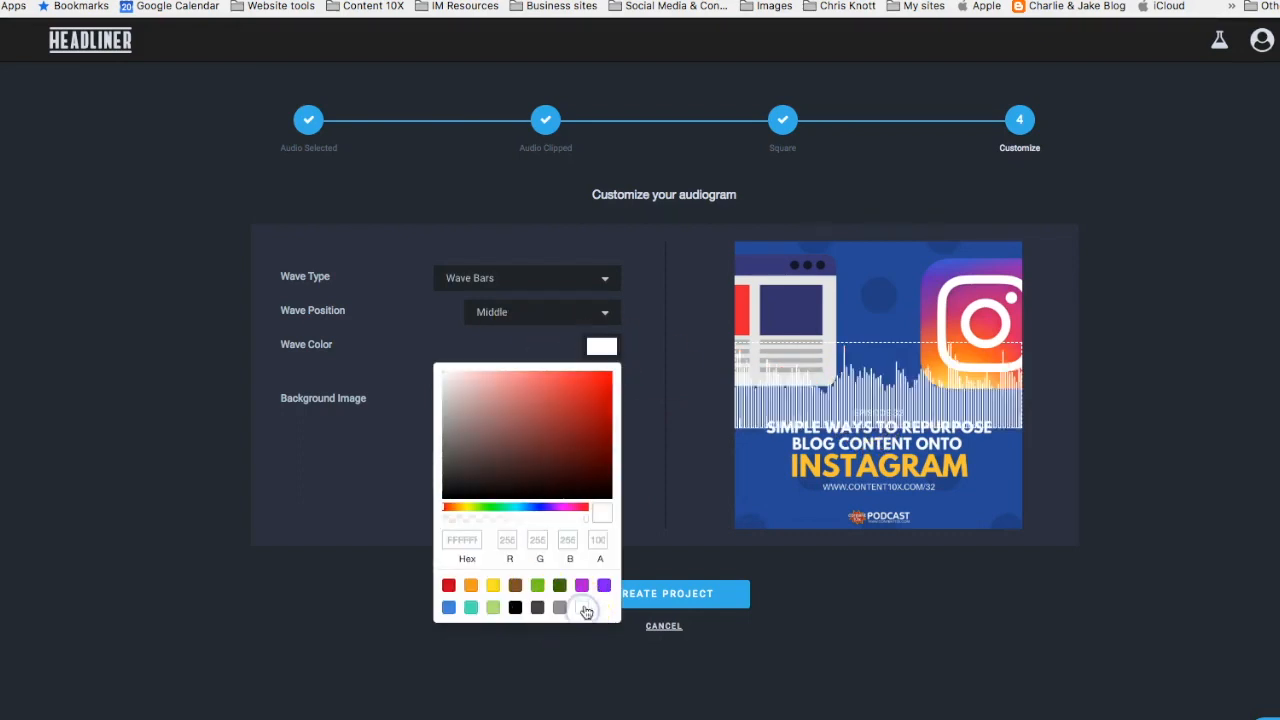
{"action": "left_click", "coordinate": [885, 376]}
Move the waveform up over the browser and Instagram graphics, and try to narrow it from its side edge.
{"action": "left_click_drag", "start_coordinate": [860, 384], "coordinate": [894, 331]}
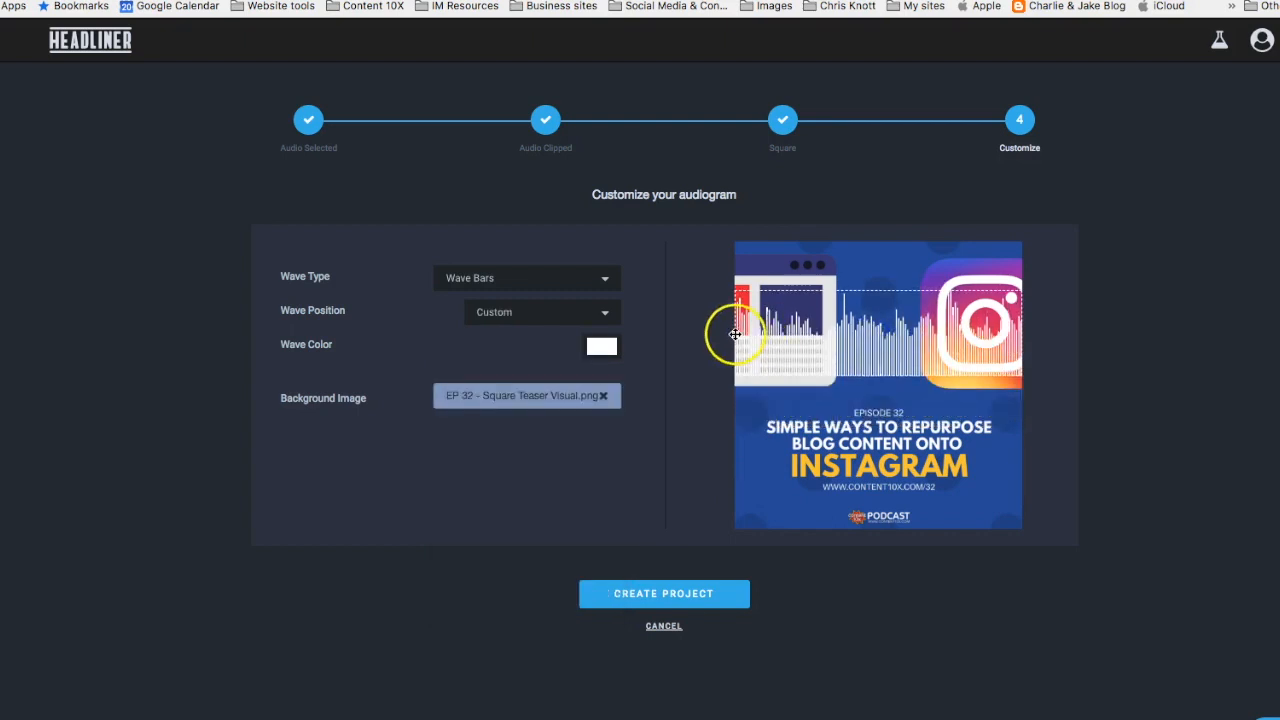
{"action": "left_click_drag", "start_coordinate": [736, 333], "coordinate": [775, 331]}
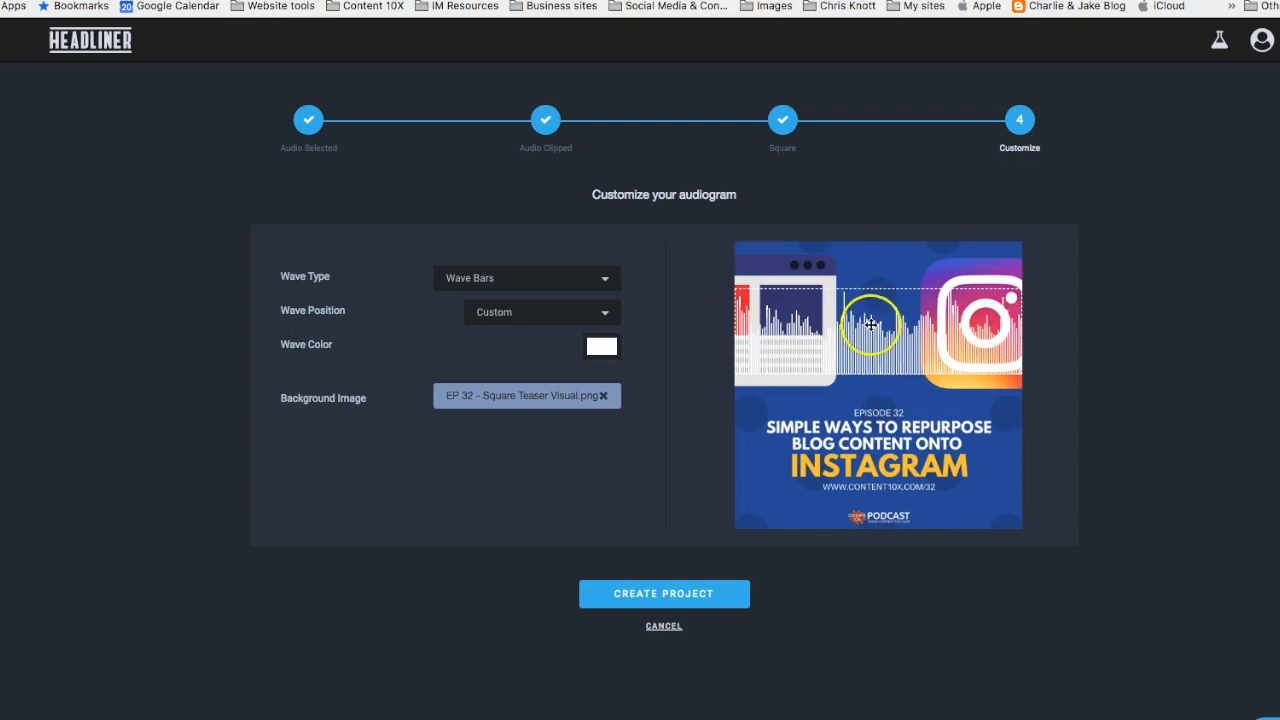
{"action": "left_click_drag", "start_coordinate": [893, 336], "coordinate": [896, 313]}
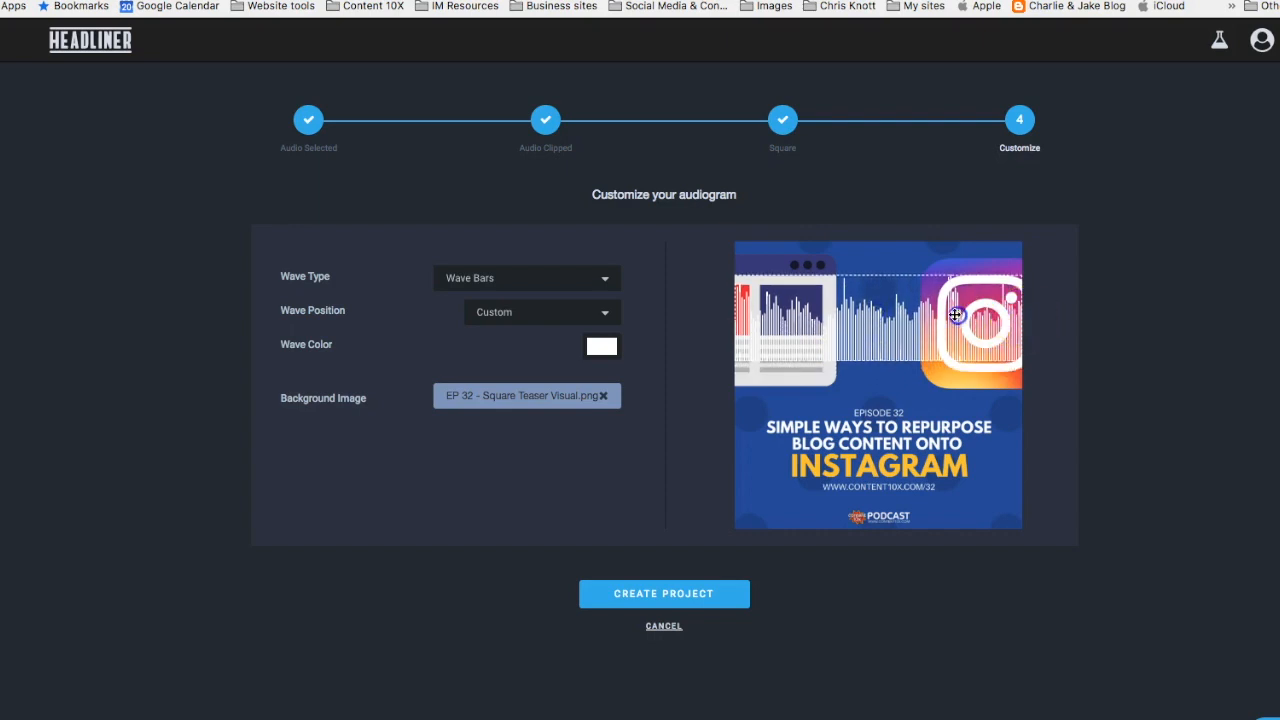
{"action": "mouse_move", "coordinate": [766, 313]}
{"action": "left_mouse_down"}
{"action": "mouse_move", "coordinate": [806, 339]}
{"action": "mouse_move", "coordinate": [792, 342]}
{"action": "mouse_move", "coordinate": [788, 319]}
{"action": "left_mouse_up"}
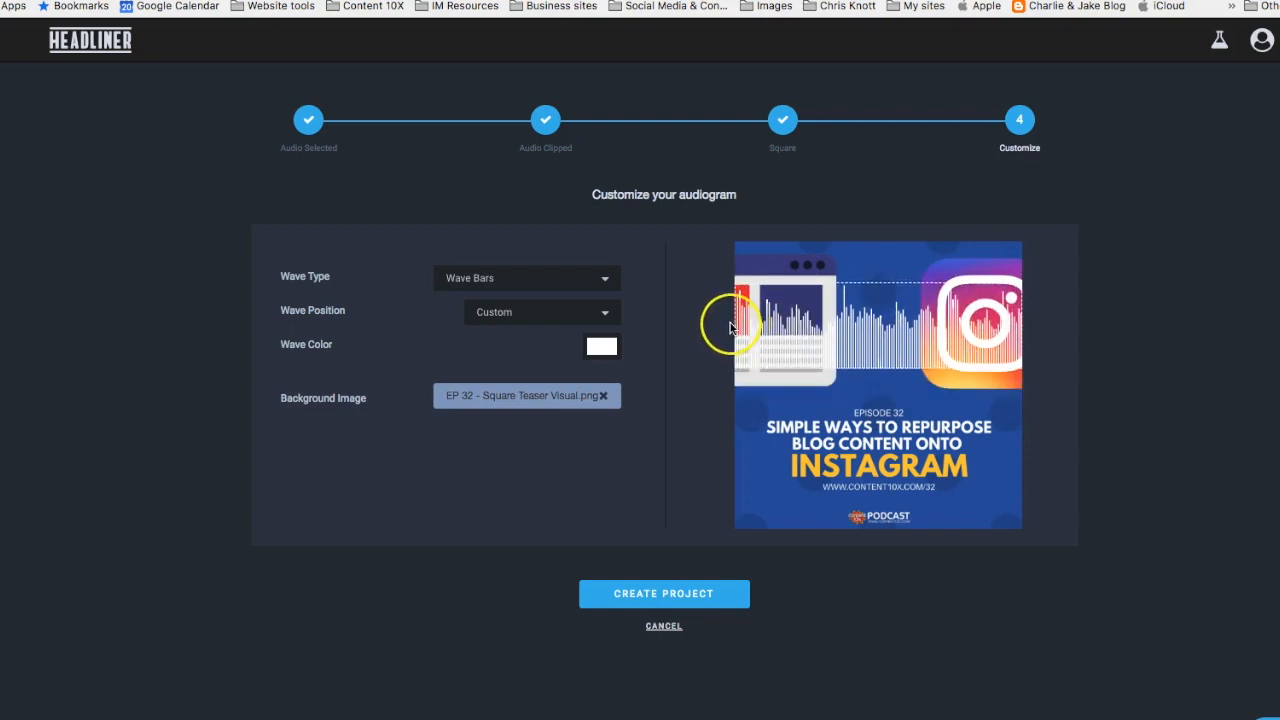
Try the Wave, Round Bars, Line, Curve, Bricks, Pixelated and Equalizer wave types on the background image.
{"action": "left_click", "coordinate": [487, 279]}
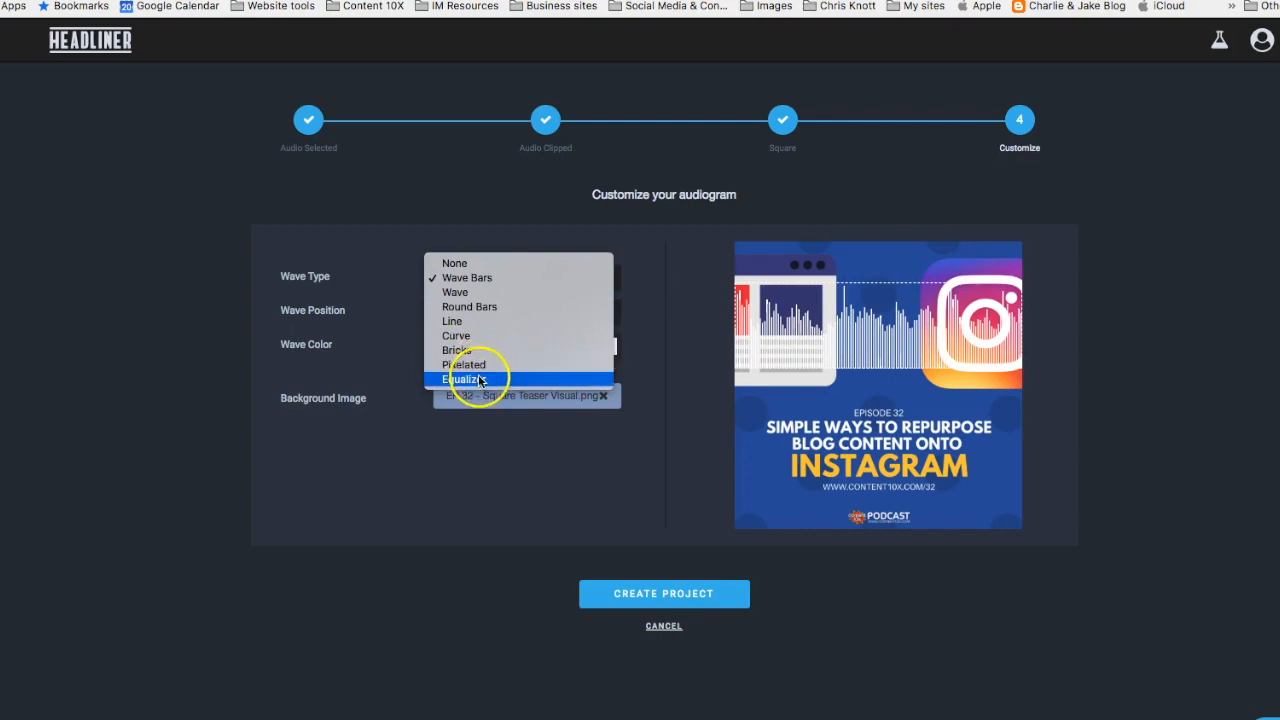
{"action": "left_click", "coordinate": [475, 293]}
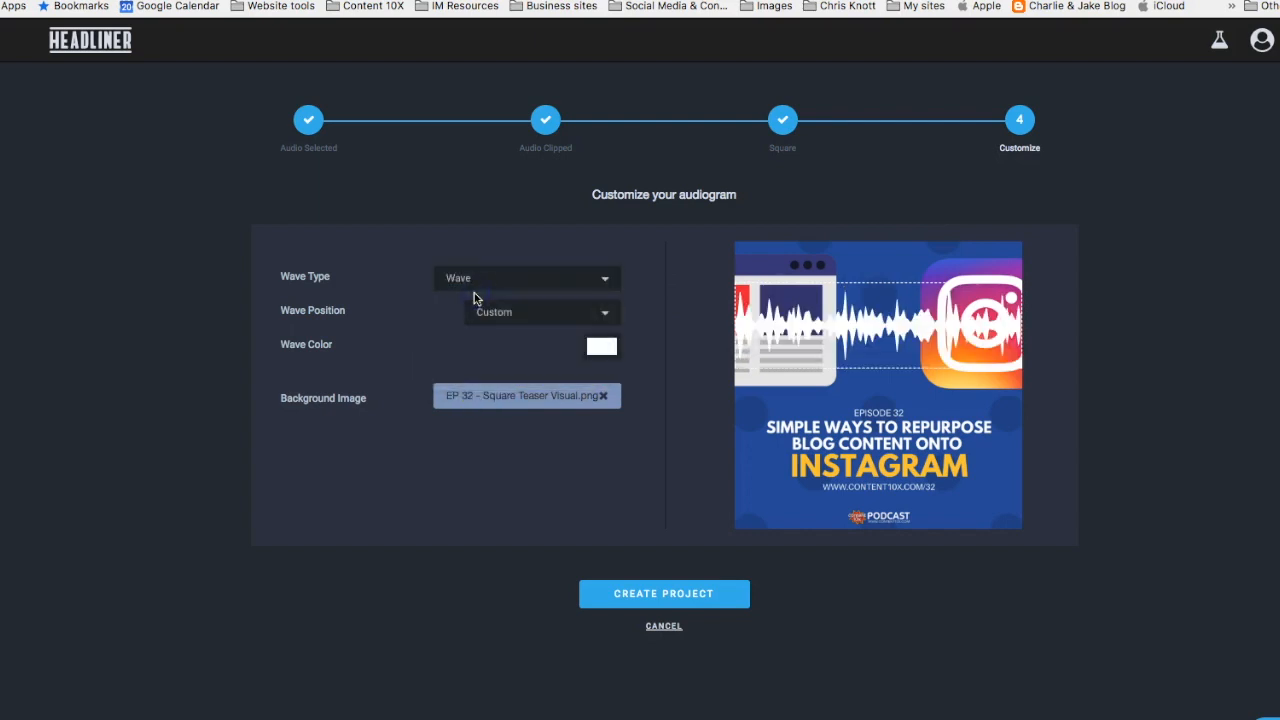
{"action": "left_click", "coordinate": [483, 286]}
{"action": "left_click", "coordinate": [488, 292]}
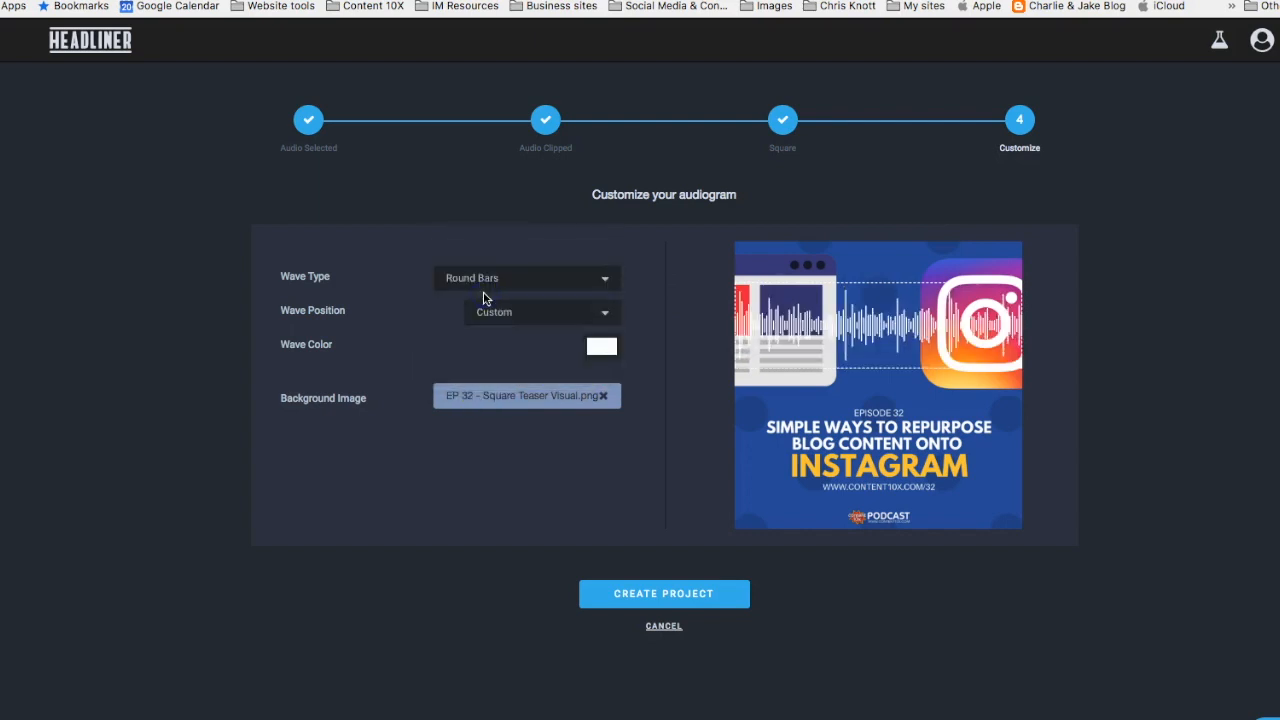
{"action": "left_click", "coordinate": [495, 289]}
{"action": "left_click", "coordinate": [491, 293]}
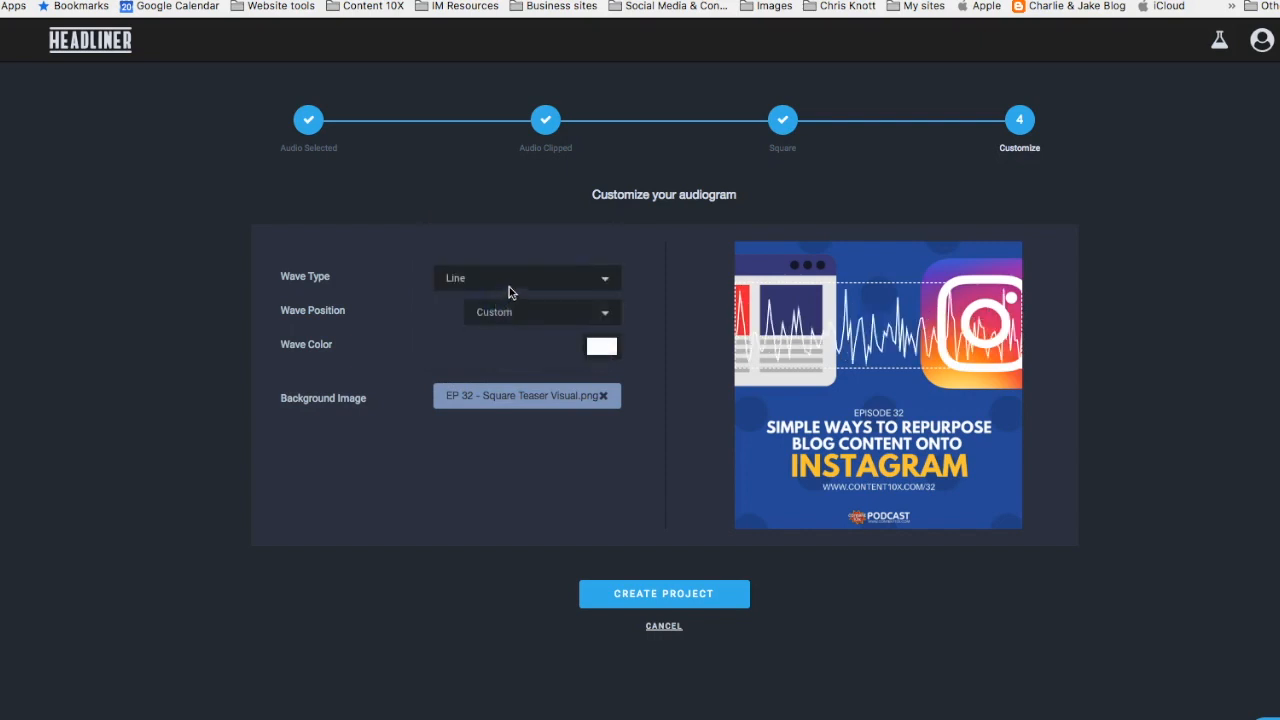
{"action": "left_click", "coordinate": [510, 289]}
{"action": "left_click", "coordinate": [505, 293]}
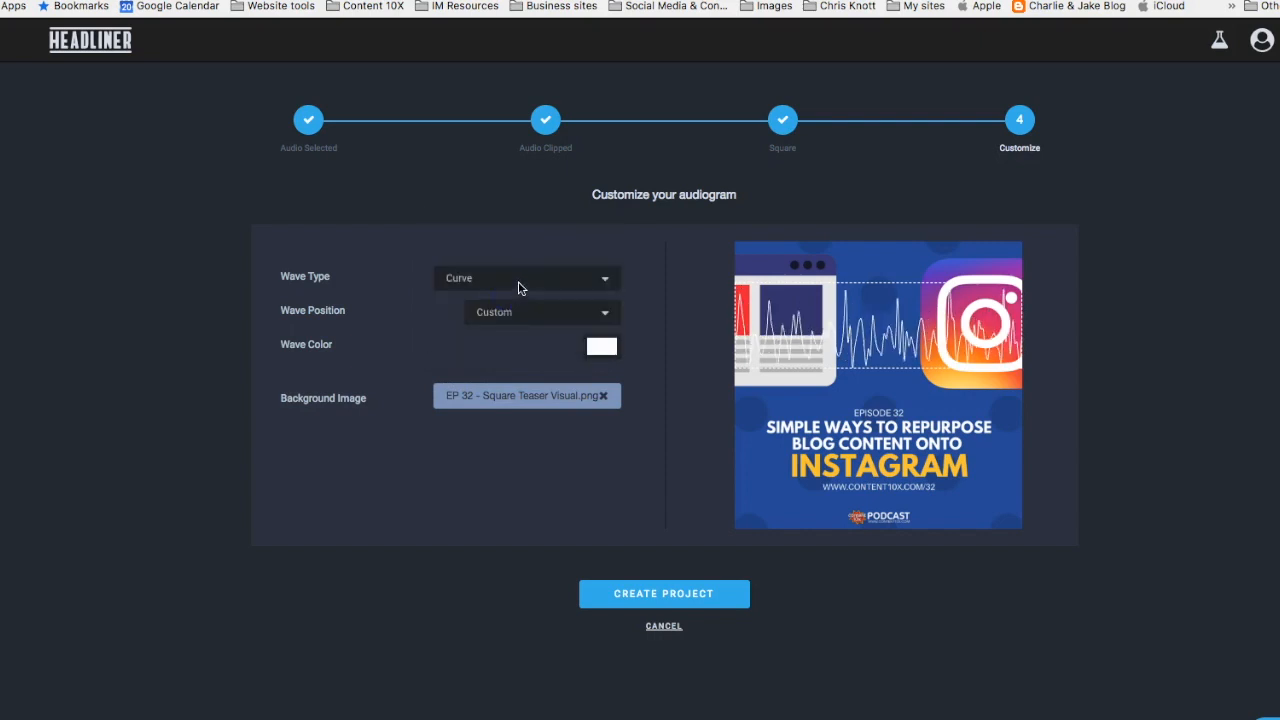
{"action": "left_click", "coordinate": [517, 284]}
{"action": "left_click", "coordinate": [505, 293]}
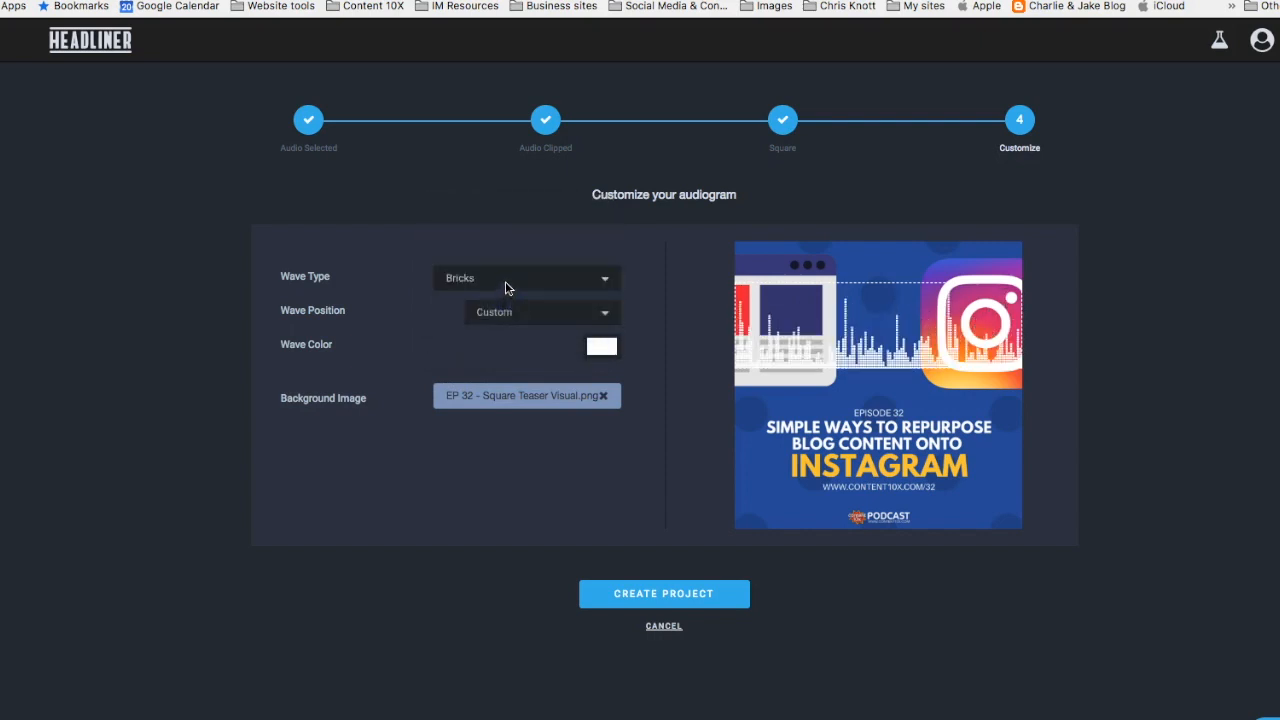
{"action": "left_click", "coordinate": [505, 288]}
{"action": "left_click", "coordinate": [505, 293]}
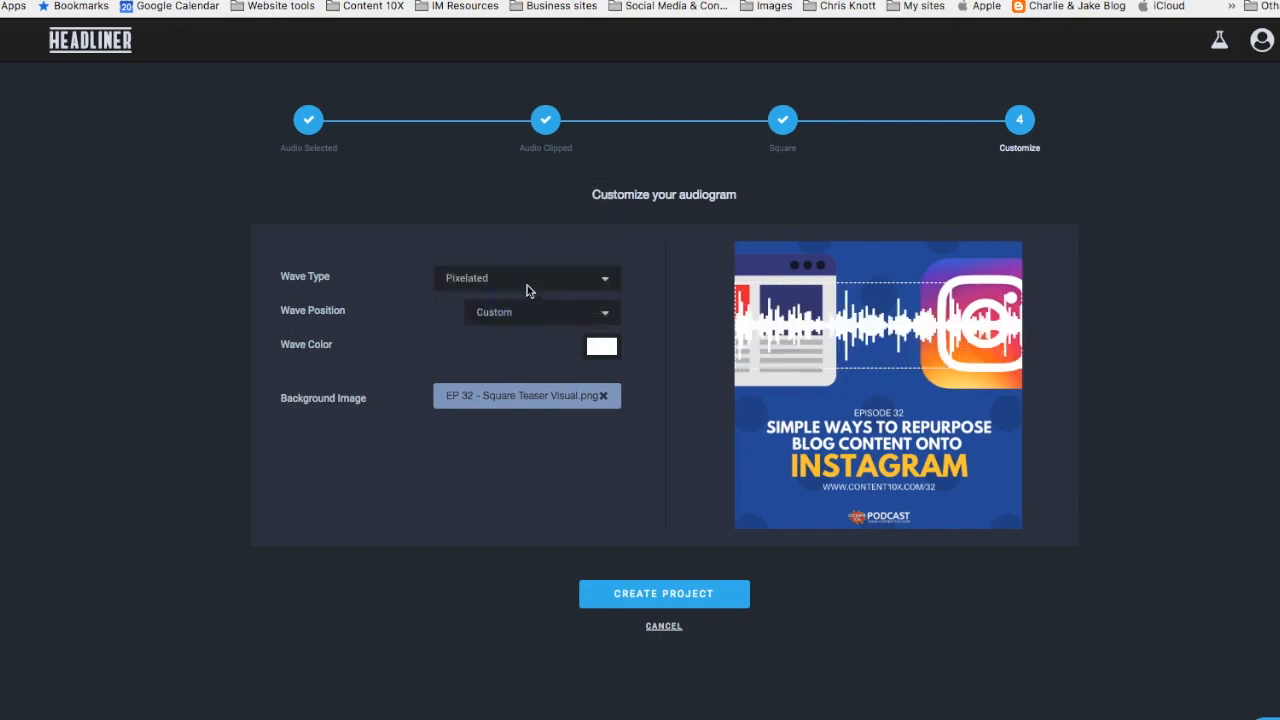
{"action": "left_click", "coordinate": [528, 288]}
{"action": "left_click", "coordinate": [522, 295]}
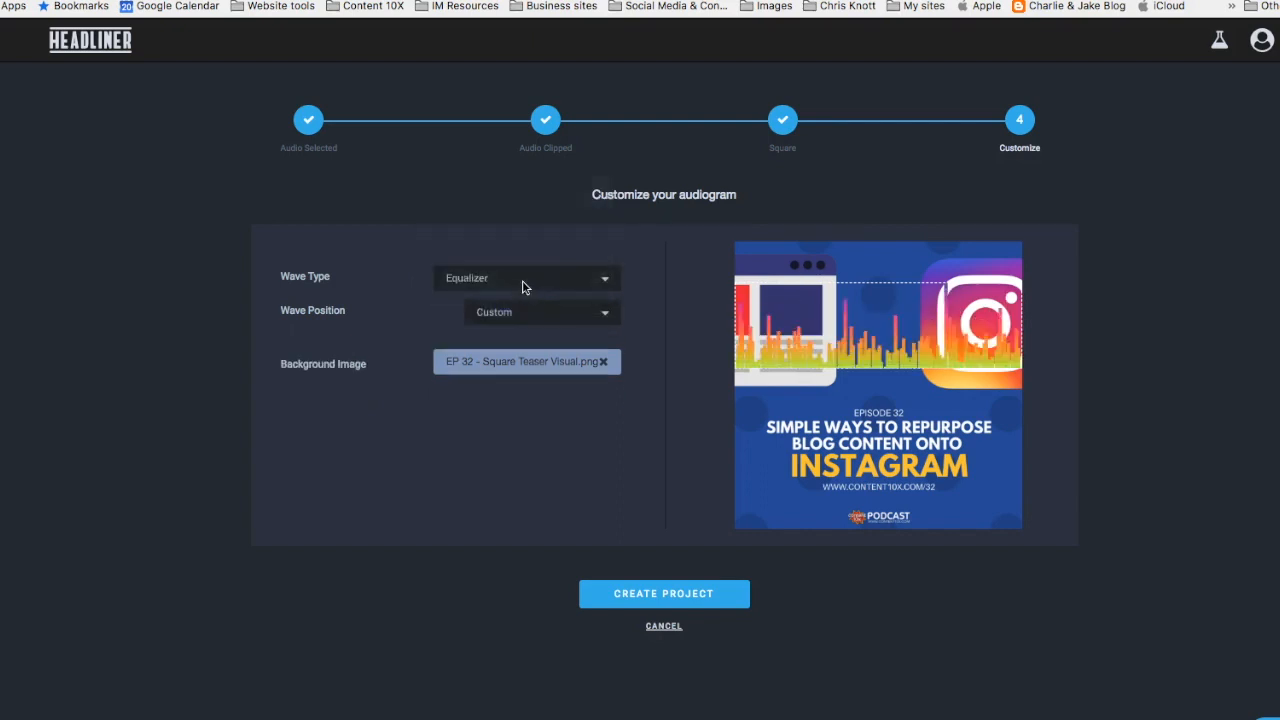
Set the wave type to Wave and move the waveform down so it overlaps the "Episode 32" line.
{"action": "left_click", "coordinate": [546, 285]}
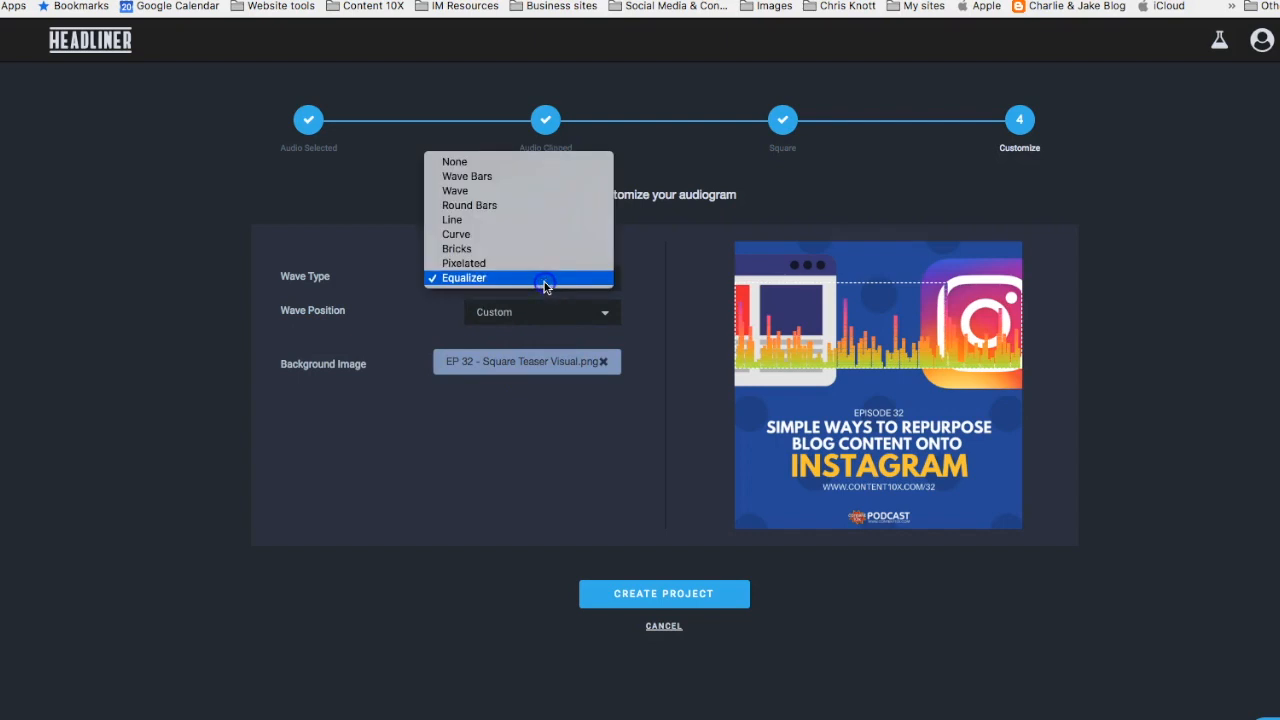
{"action": "left_click", "coordinate": [520, 190]}
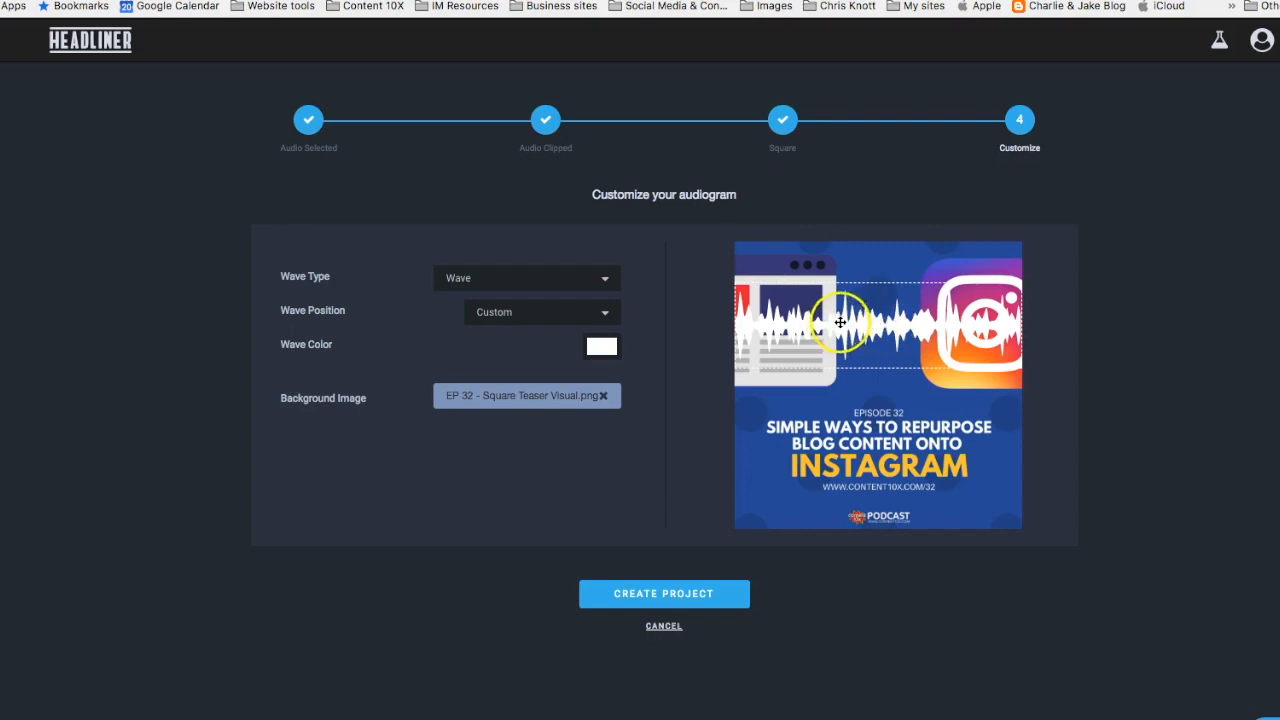
{"action": "left_click_drag", "start_coordinate": [993, 318], "coordinate": [952, 376]}
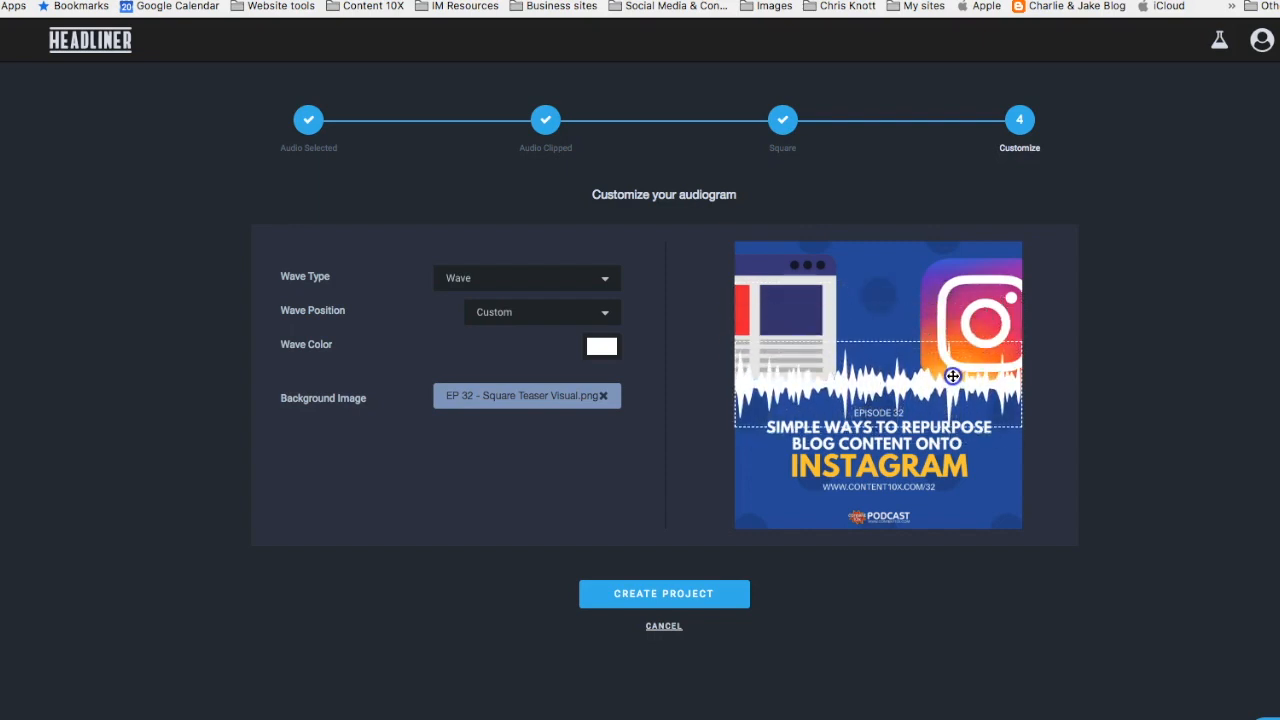
Try the Line and Curve wave types on the audiogram, and set the wave type back to Wave.
{"action": "left_click", "coordinate": [522, 279]}
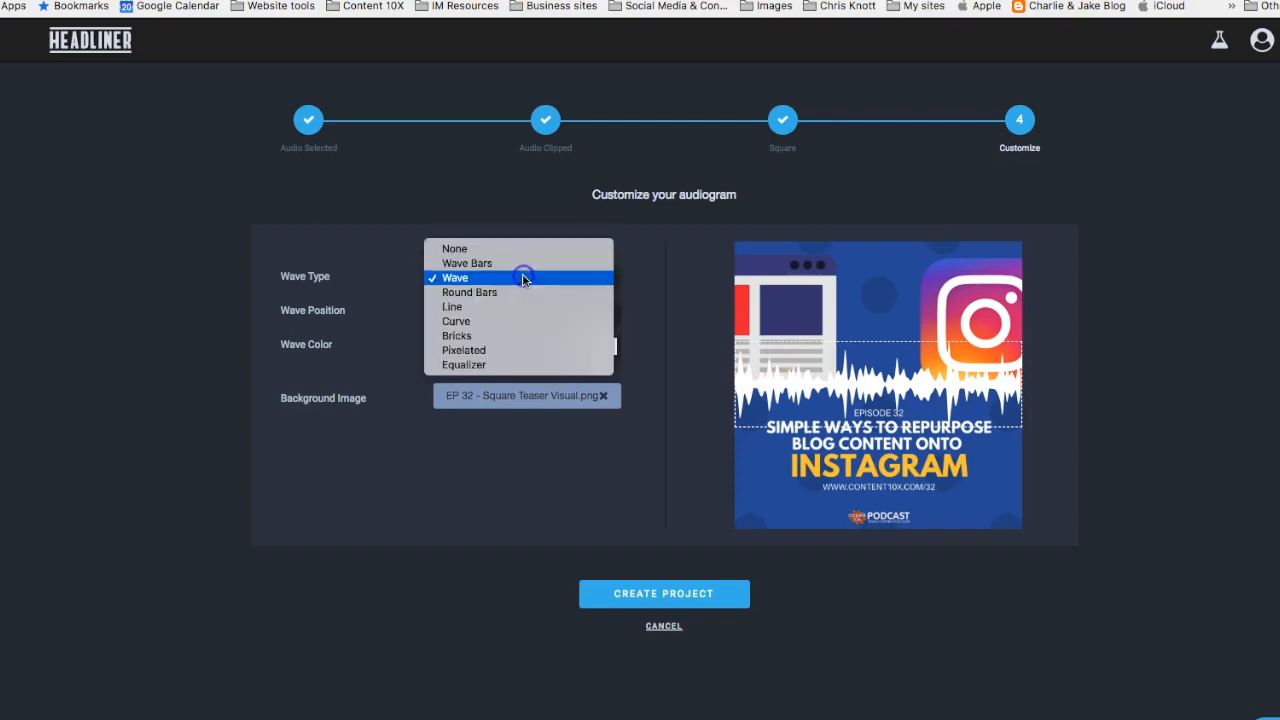
{"action": "left_click", "coordinate": [519, 307]}
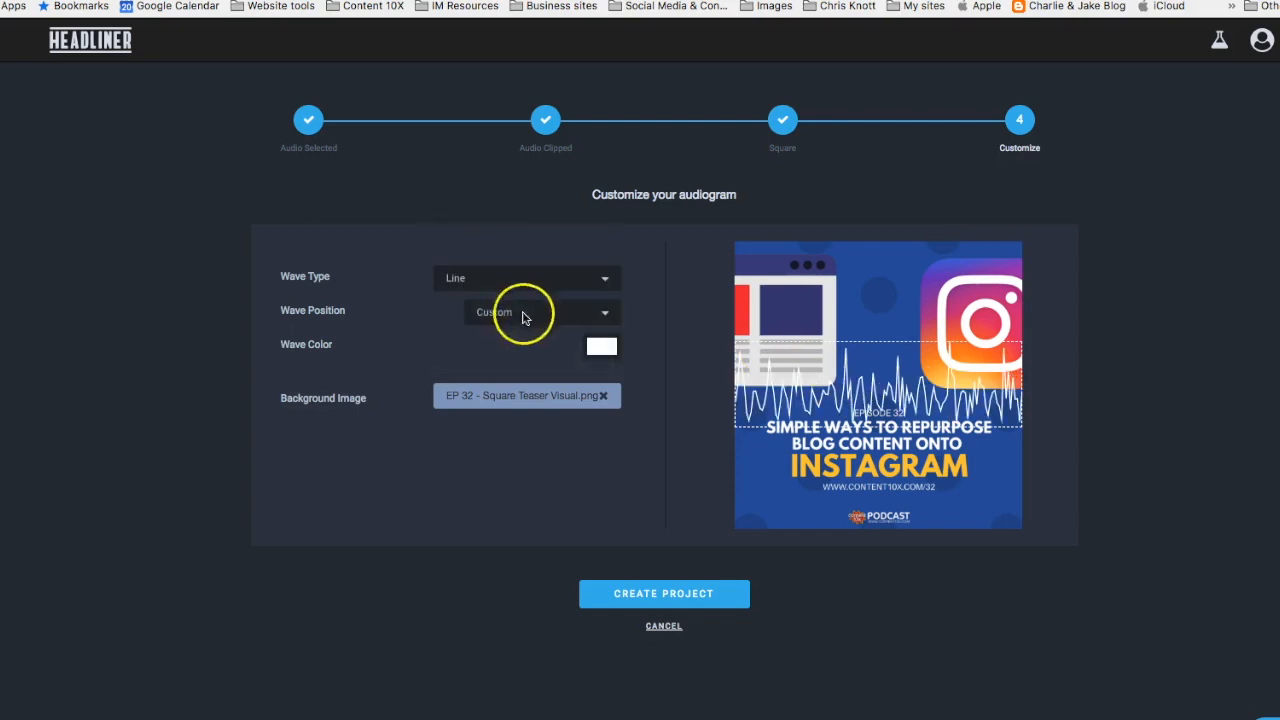
{"action": "left_click", "coordinate": [513, 278]}
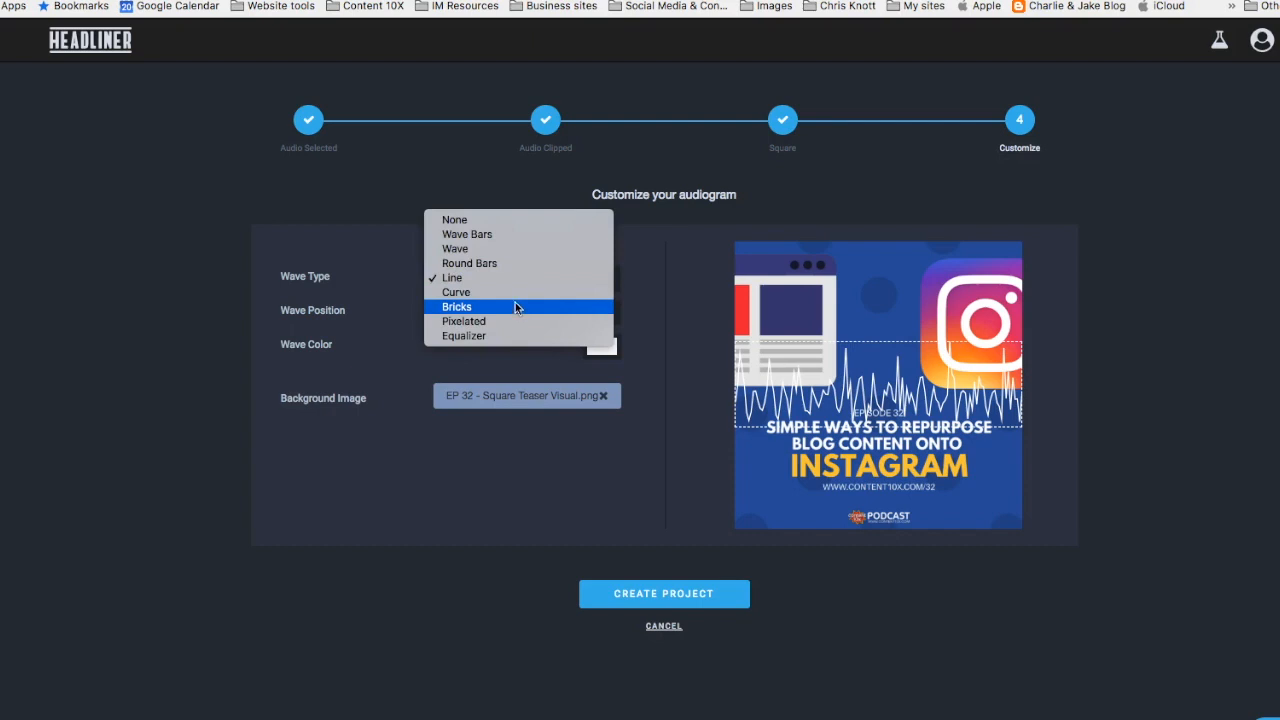
{"action": "left_click", "coordinate": [514, 291]}
{"action": "left_click", "coordinate": [588, 307]}
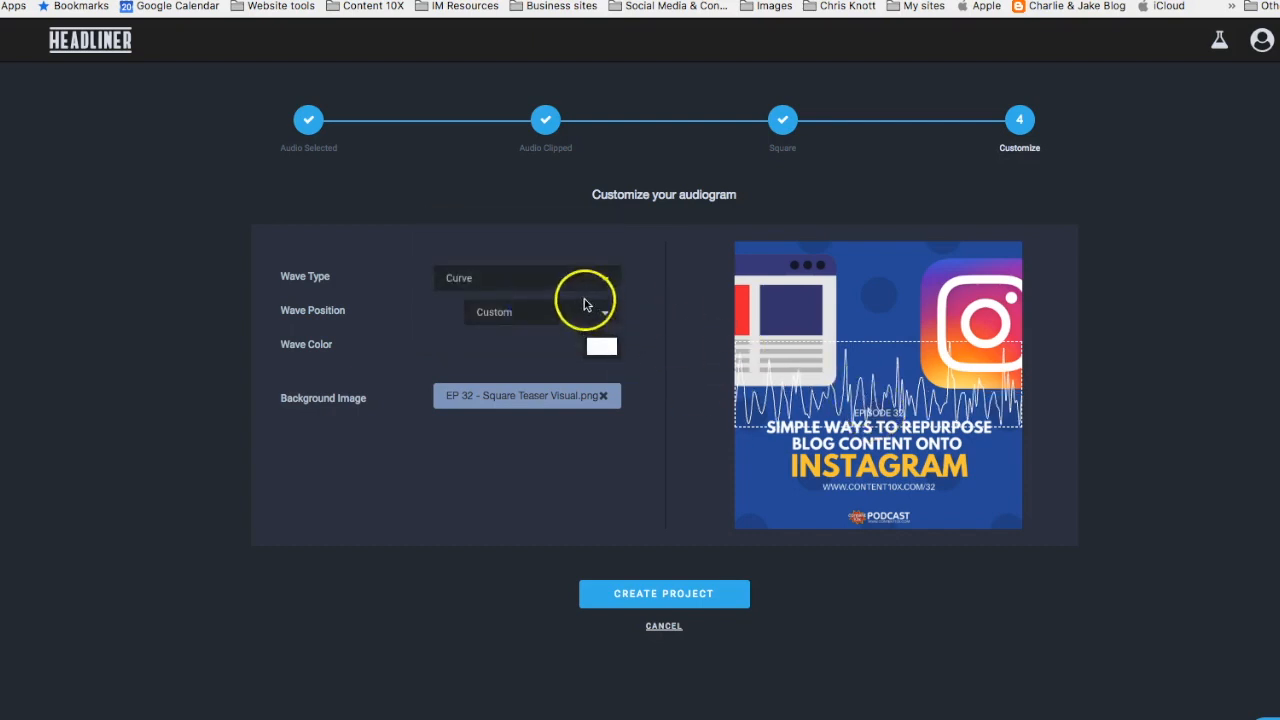
{"action": "left_click", "coordinate": [575, 279]}
{"action": "left_click", "coordinate": [529, 238]}
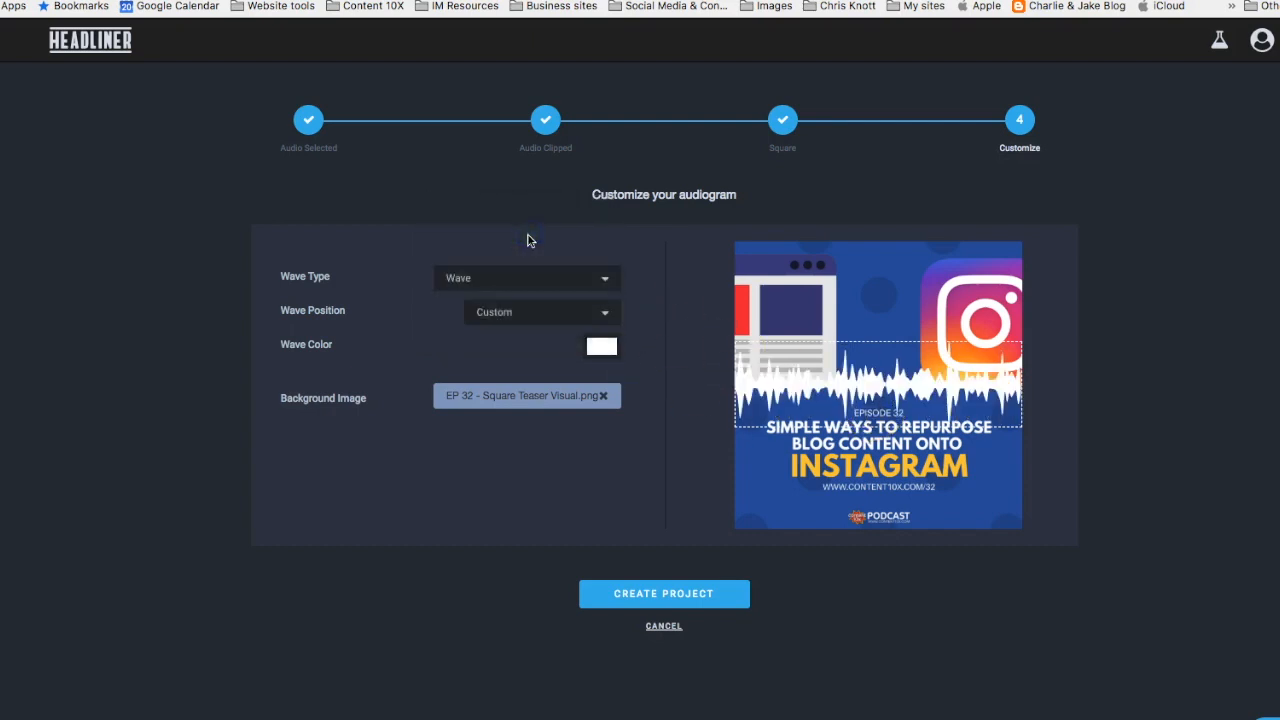
Move the waveform slightly up, clear of the "Episode 32" line, and create the project.
{"action": "left_click_drag", "start_coordinate": [862, 373], "coordinate": [862, 367]}
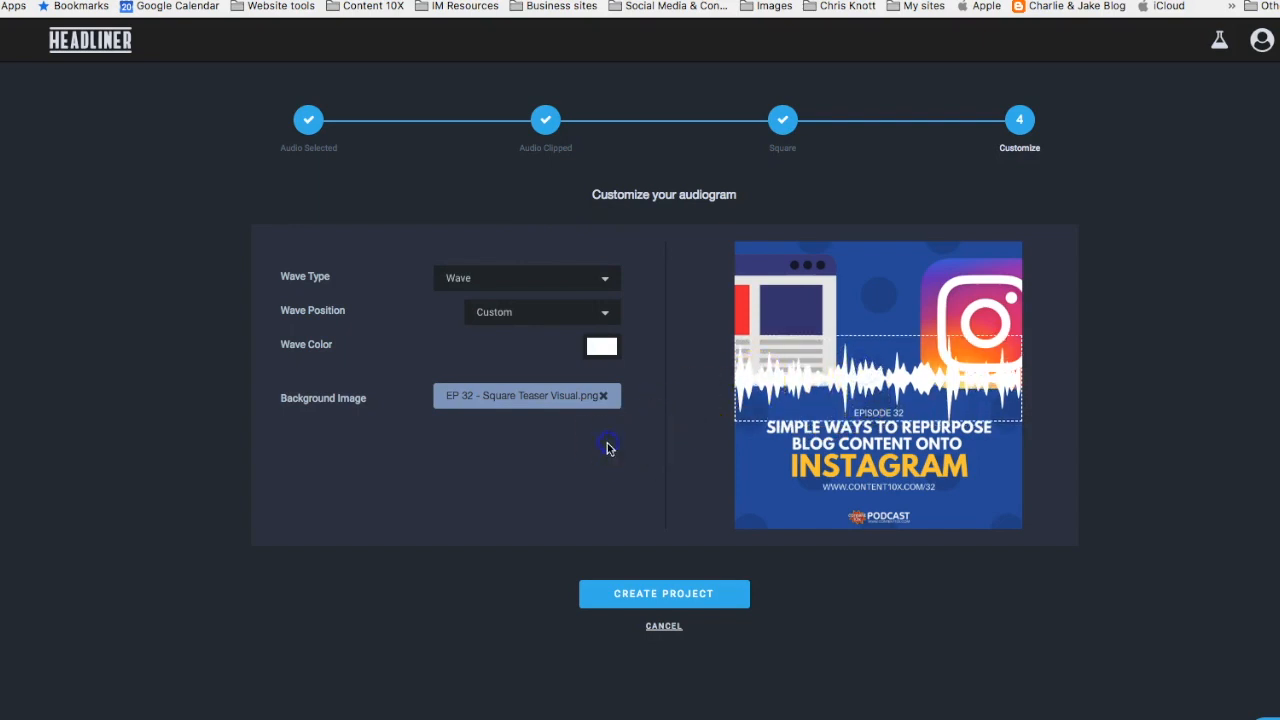
{"action": "left_click", "coordinate": [664, 594]}
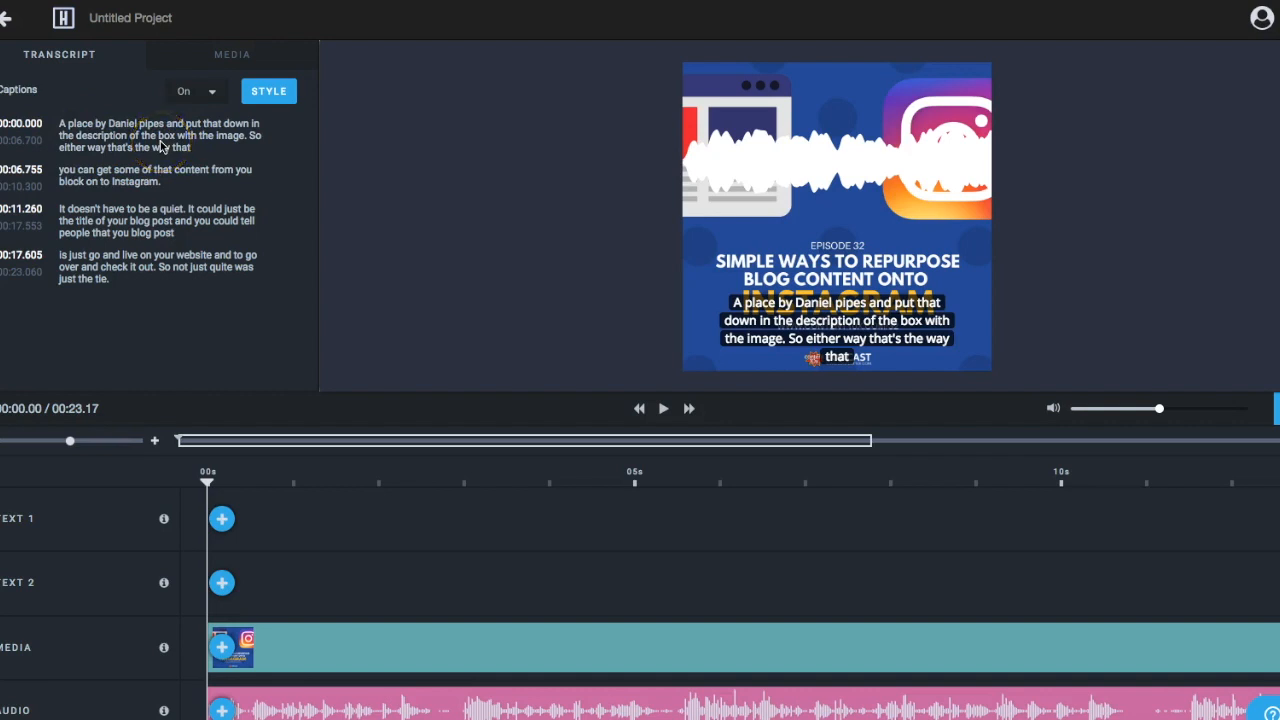
Play the project preview with its captions and waveform, and pause it at about 8 seconds.
{"action": "left_click", "coordinate": [664, 411]}
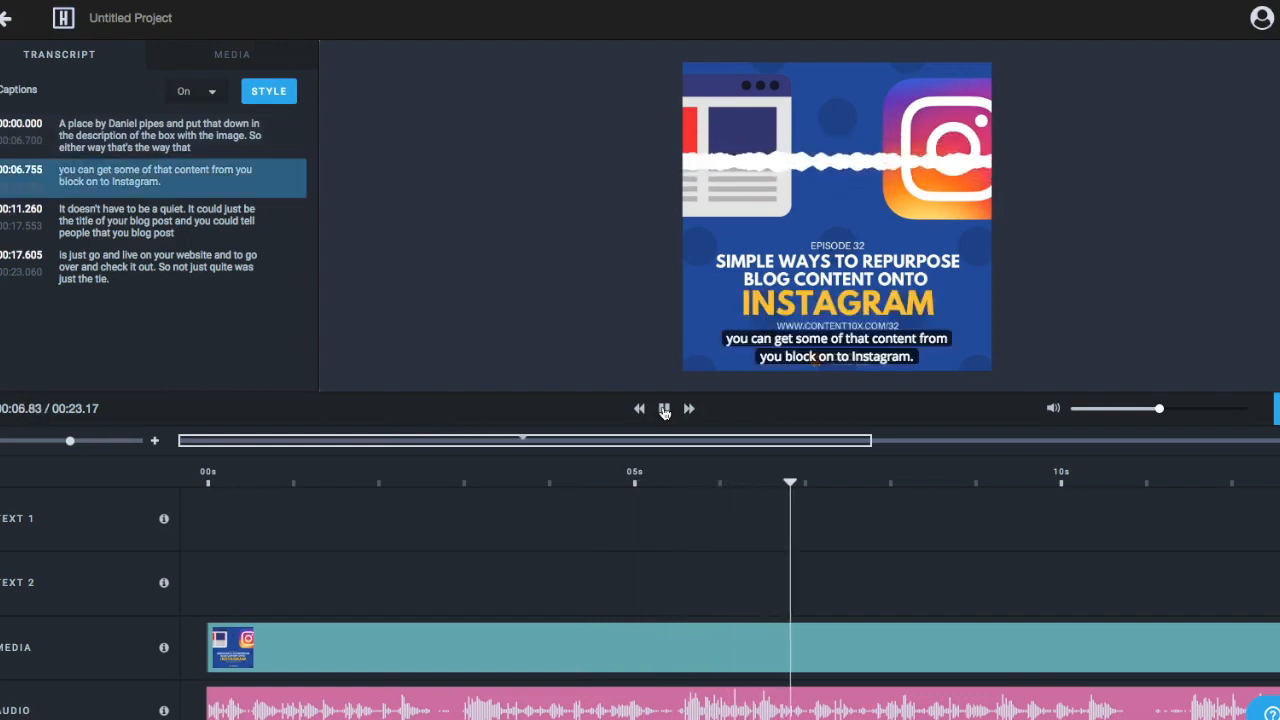
{"action": "left_click", "coordinate": [665, 410]}
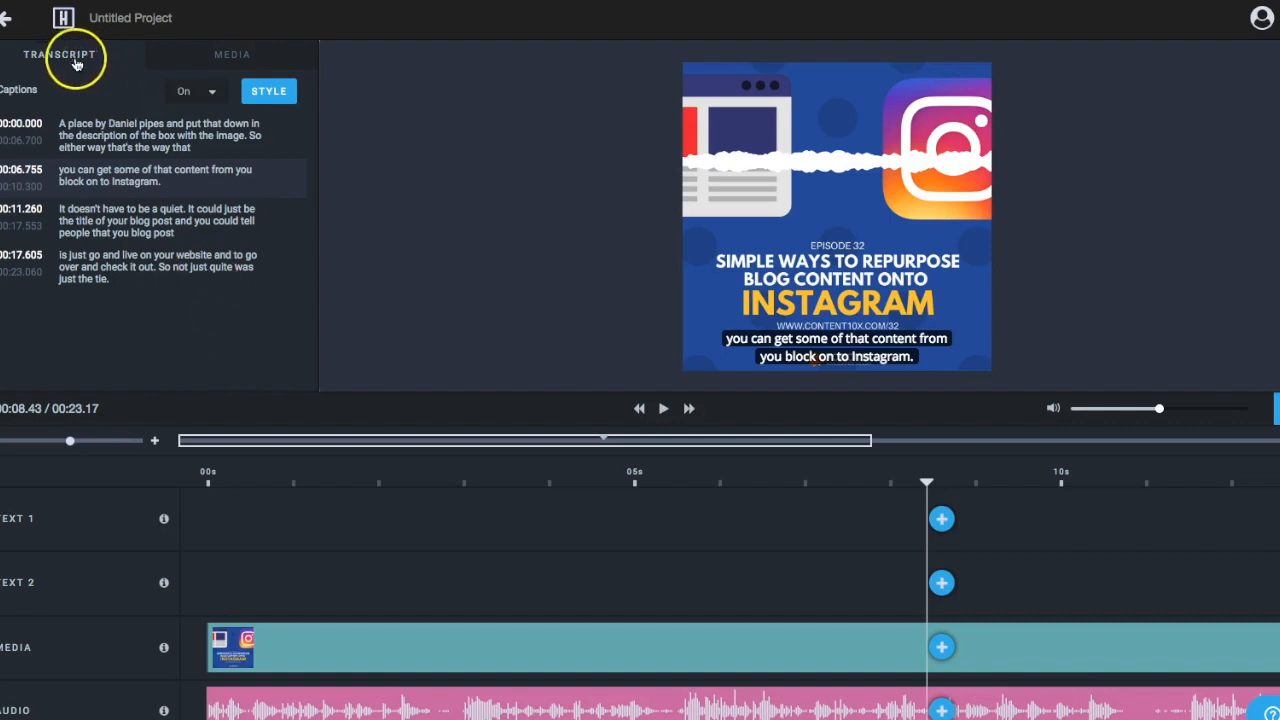
Turn the captions off, and check the project's media before returning to the transcript.
{"action": "left_click", "coordinate": [213, 94]}
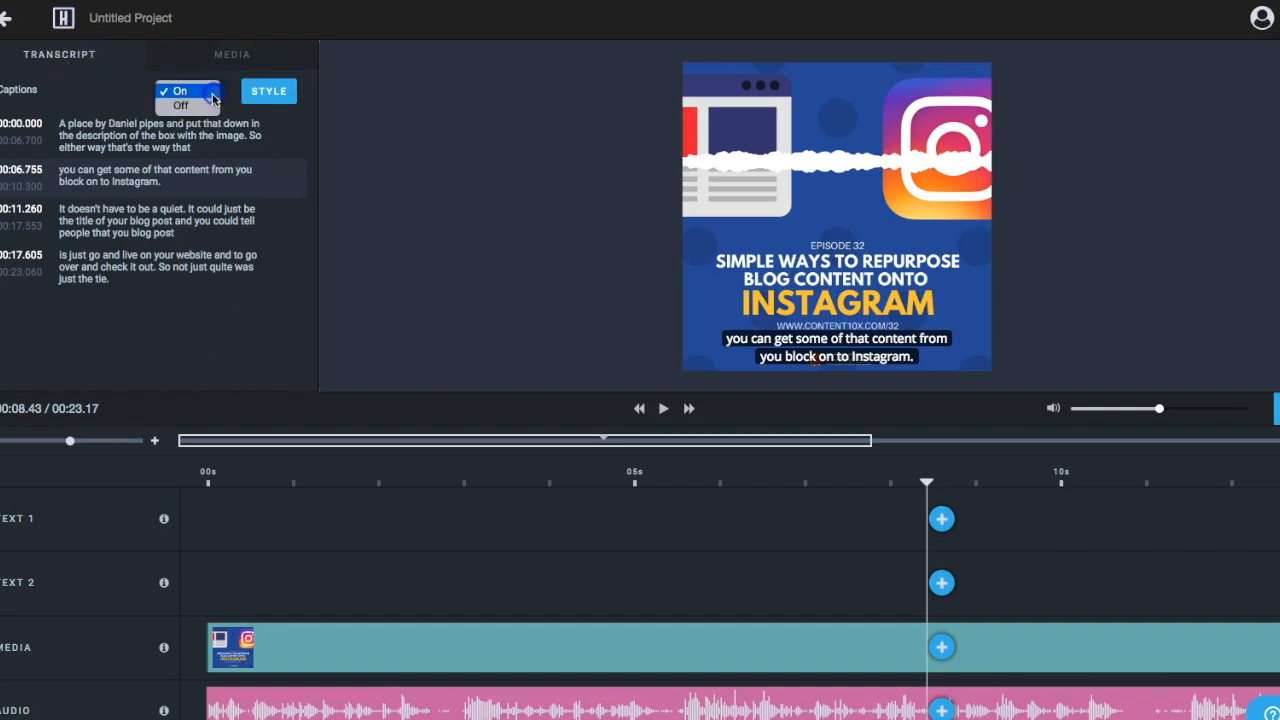
{"action": "left_click", "coordinate": [202, 116]}
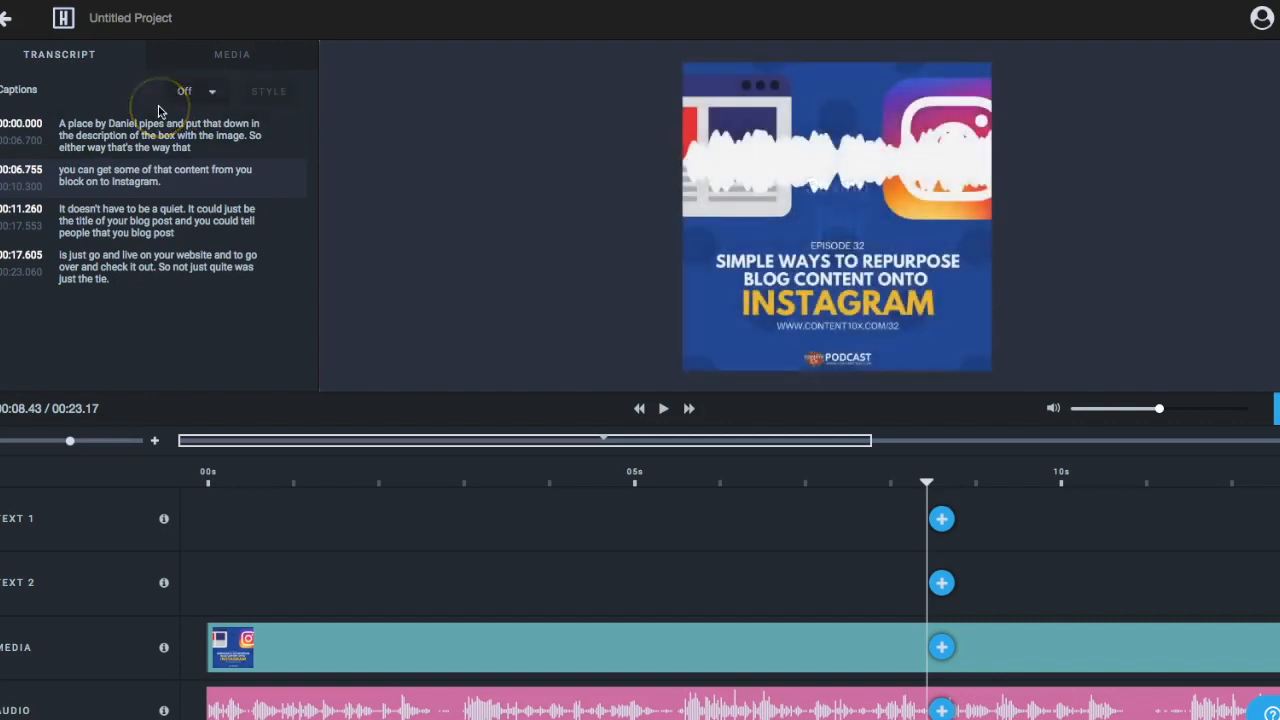
{"action": "left_click", "coordinate": [241, 61]}
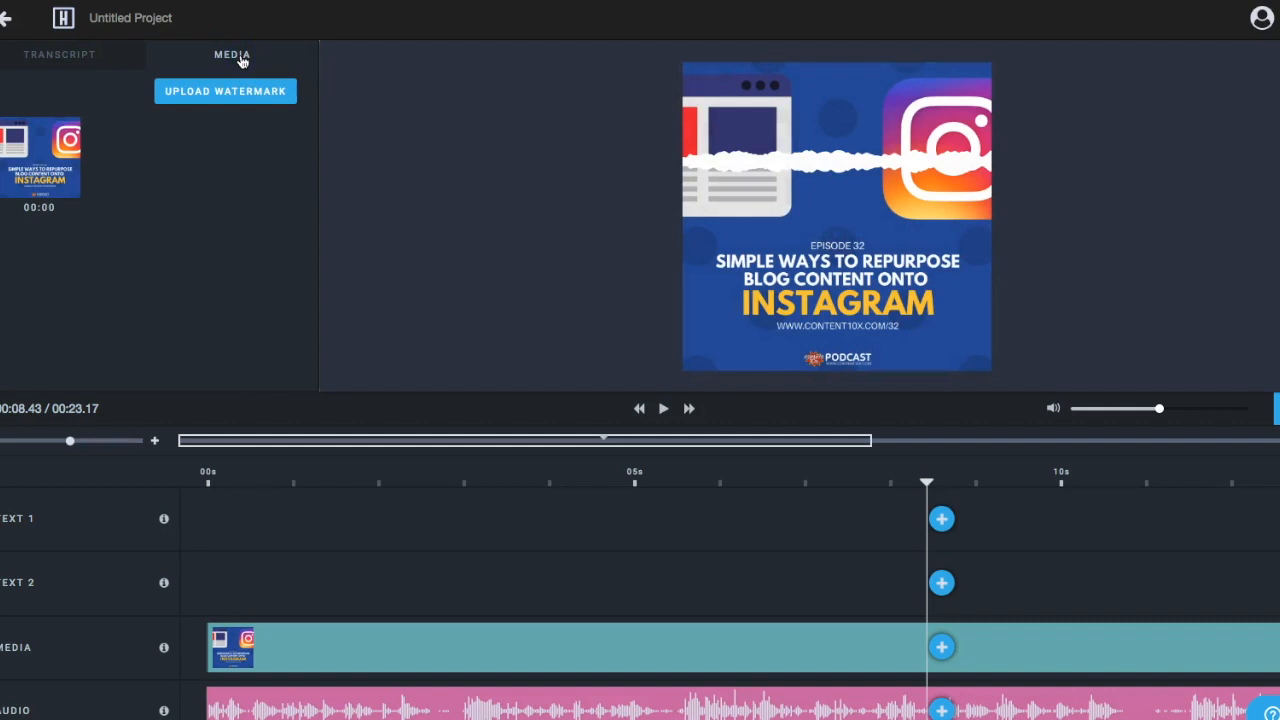
{"action": "left_click", "coordinate": [71, 63]}
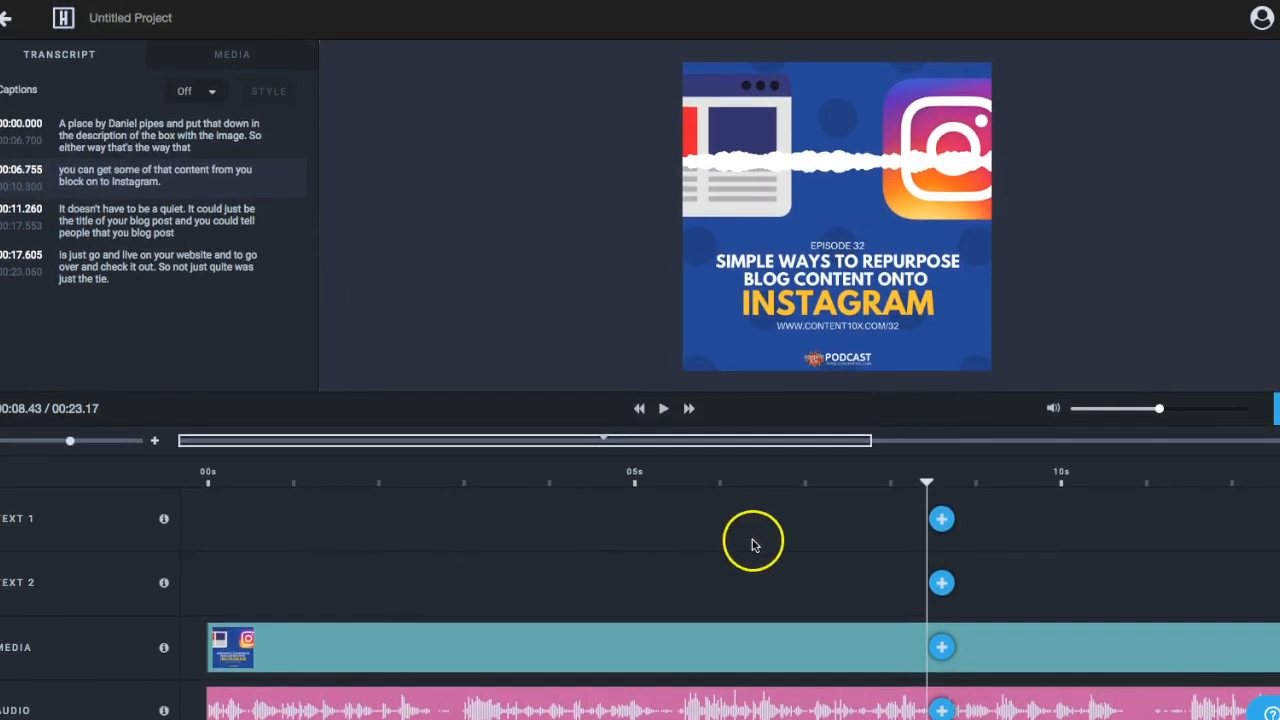
Start a text on the Text 1 track at the playhead, move it over the browser and Instagram graphics, and enter "test".
{"action": "left_click", "coordinate": [943, 520]}
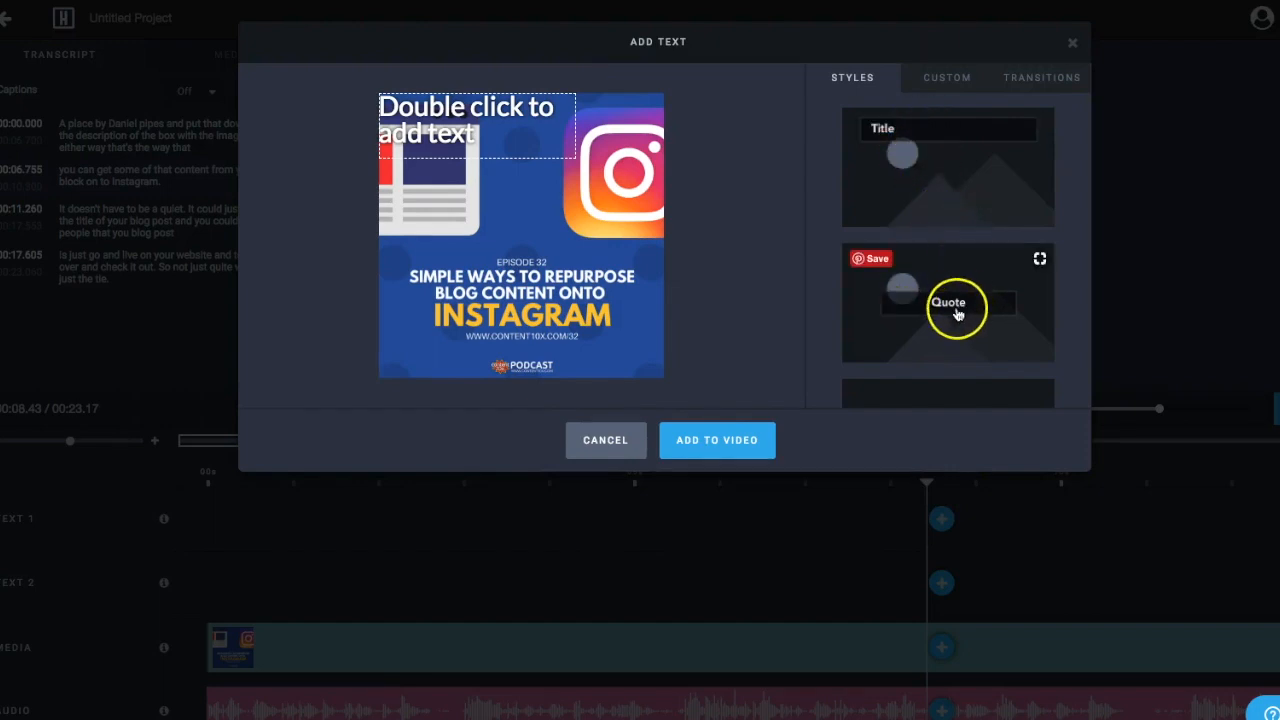
{"action": "scroll", "coordinate": [955, 312], "scroll_direction": "down", "scroll_amount": 1}
{"action": "left_click_drag", "start_coordinate": [486, 134], "coordinate": [499, 177]}
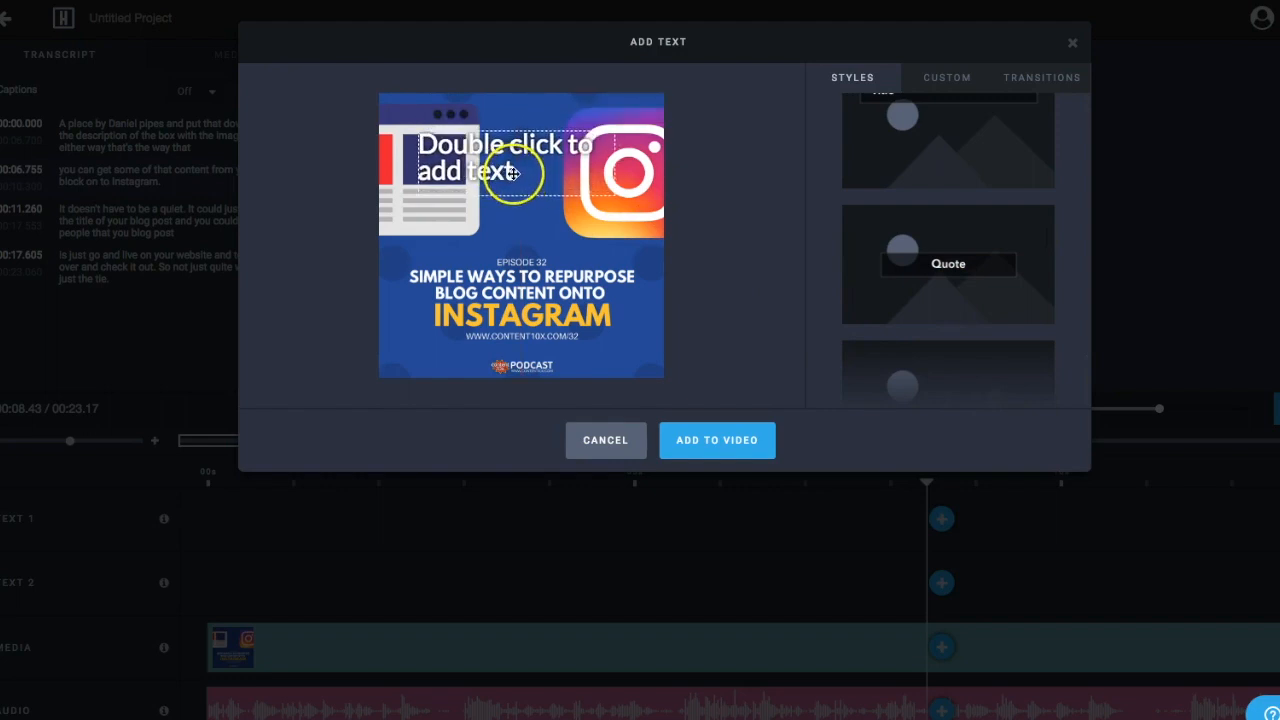
{"action": "double_click", "coordinate": [486, 172]}
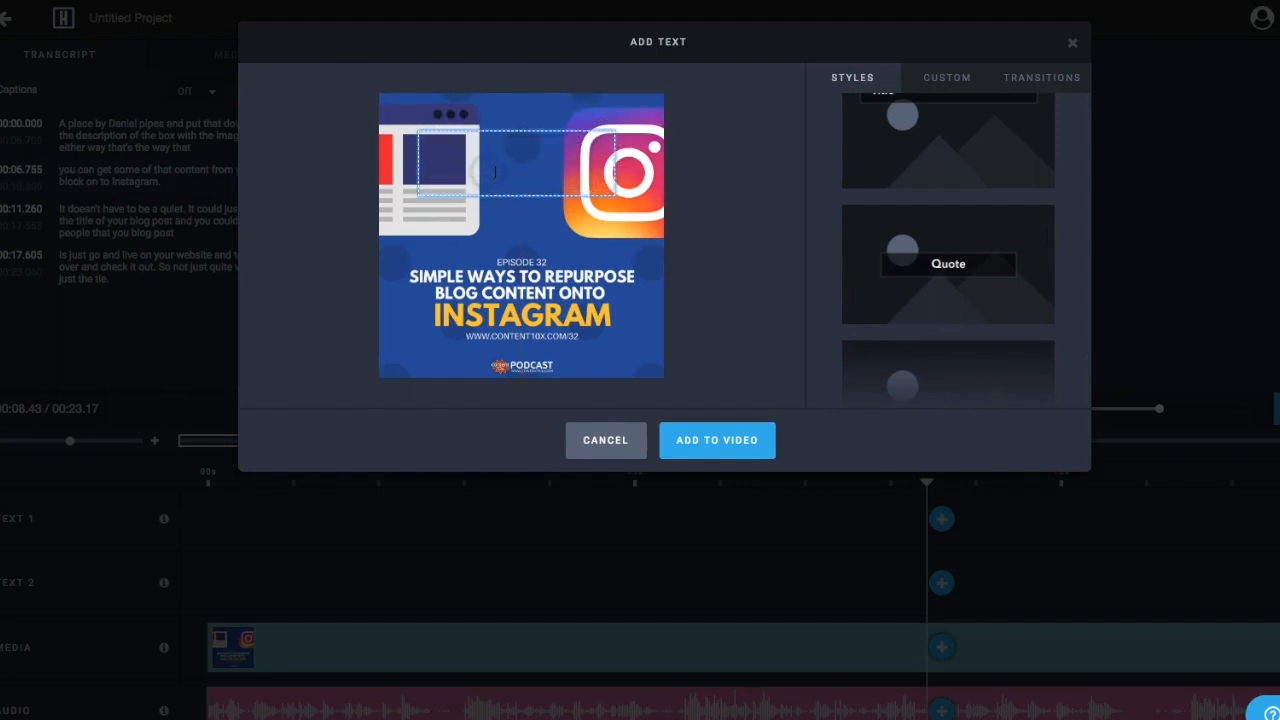
{"action": "left_click_drag", "start_coordinate": [470, 156], "coordinate": [523, 158]}
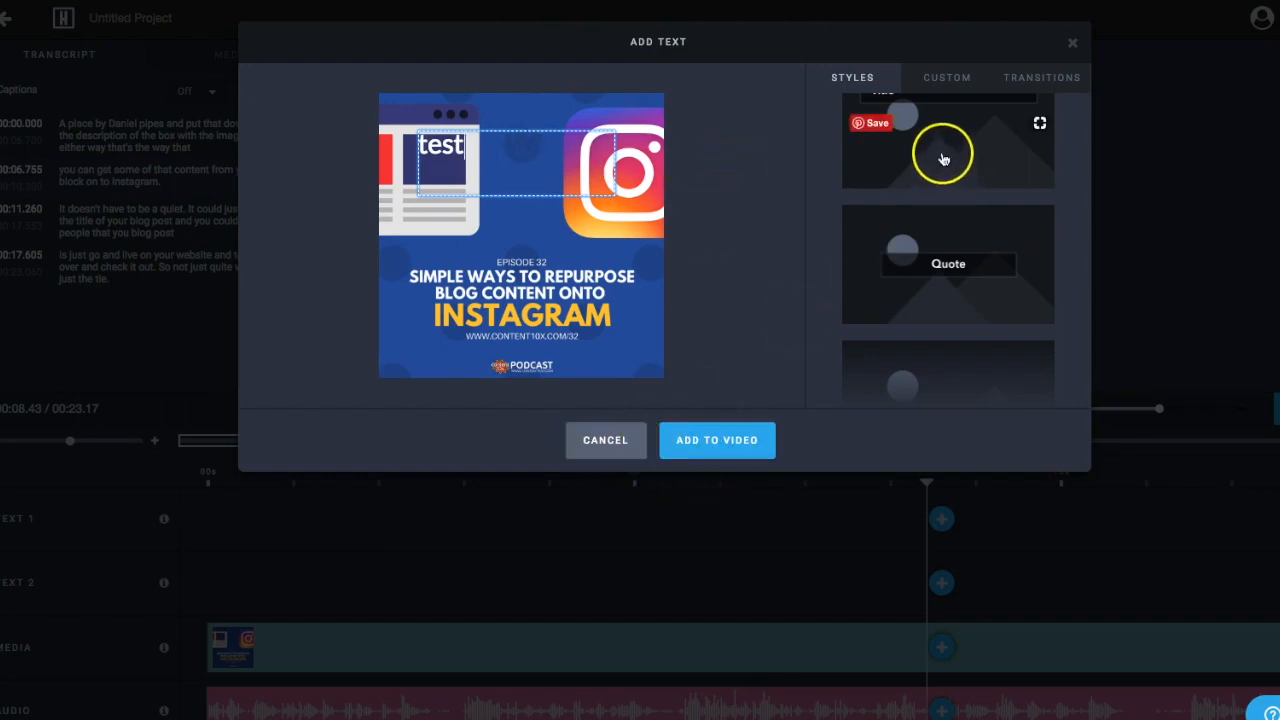
Set the text's font size to 17 and its font to Nunito, and nudge the text box slightly upward.
{"action": "left_click", "coordinate": [955, 83]}
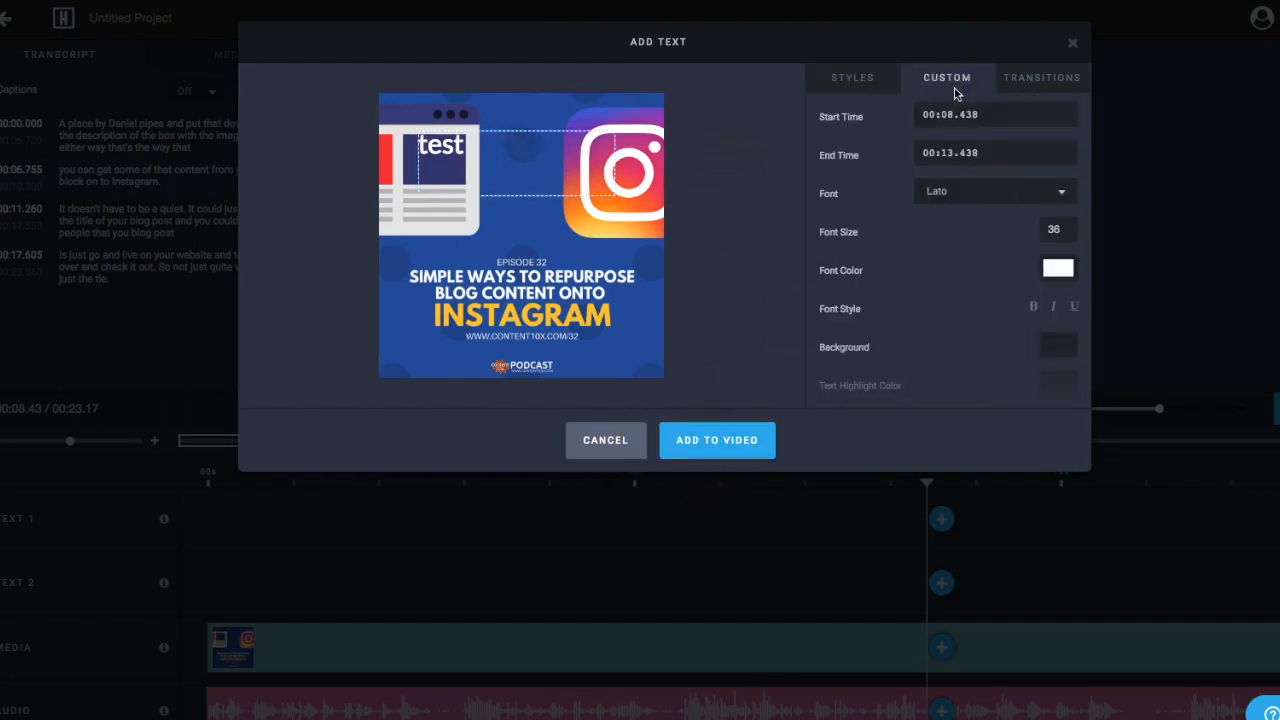
{"action": "scroll", "coordinate": [980, 195], "scroll_direction": "down", "scroll_amount": 2}
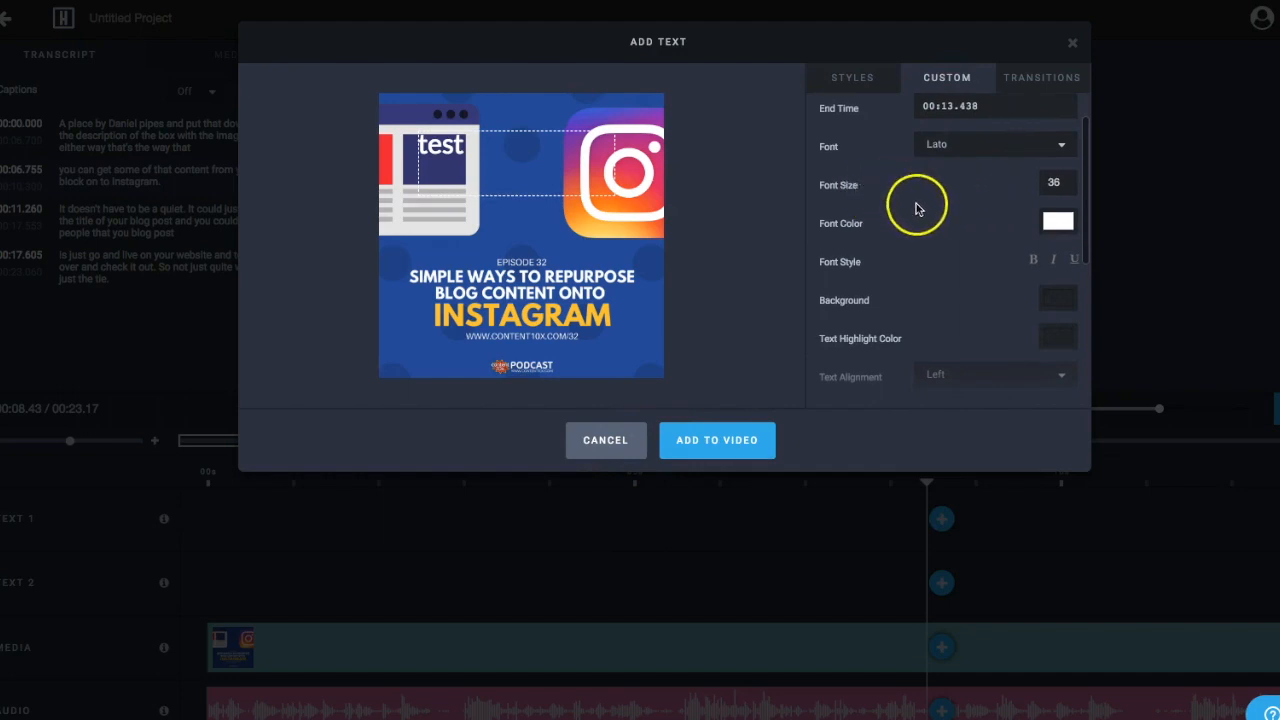
{"action": "scroll", "coordinate": [915, 205], "scroll_direction": "down", "scroll_amount": 5}
{"action": "scroll", "coordinate": [923, 213], "scroll_direction": "down", "scroll_amount": 3}
{"action": "scroll", "coordinate": [923, 212], "scroll_direction": "up", "scroll_amount": 10}
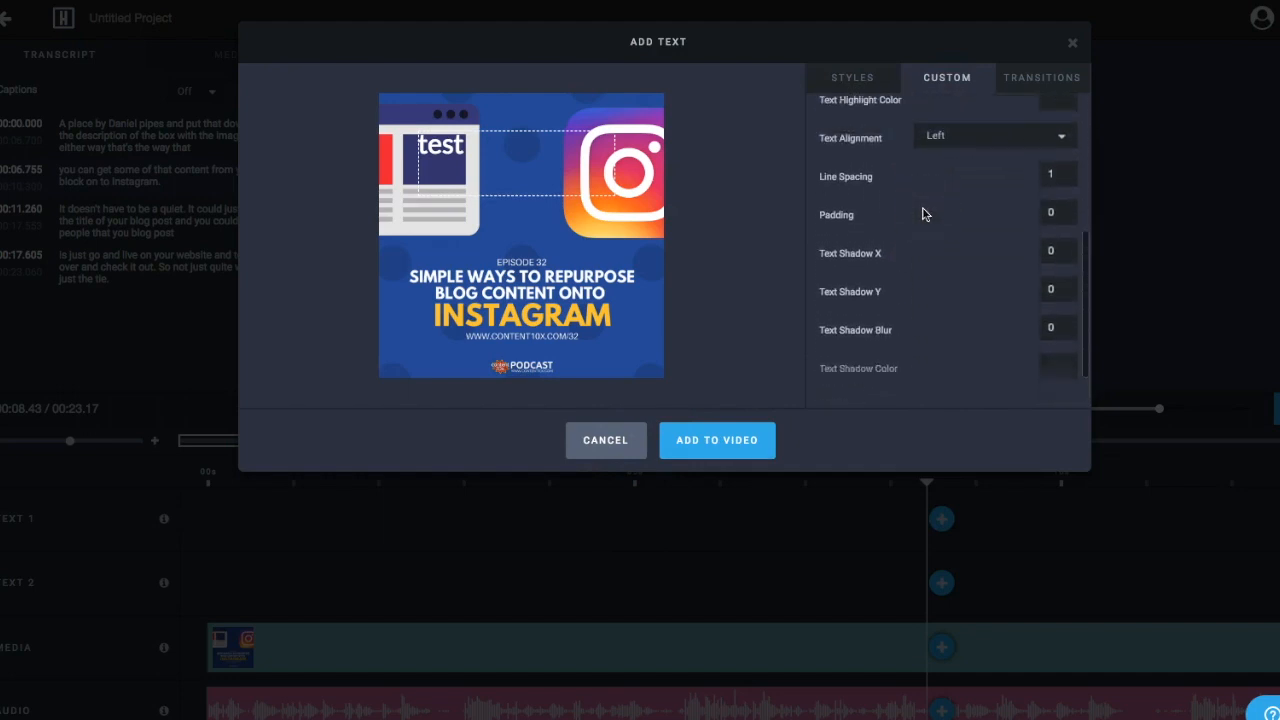
{"action": "double_click", "coordinate": [1058, 231]}
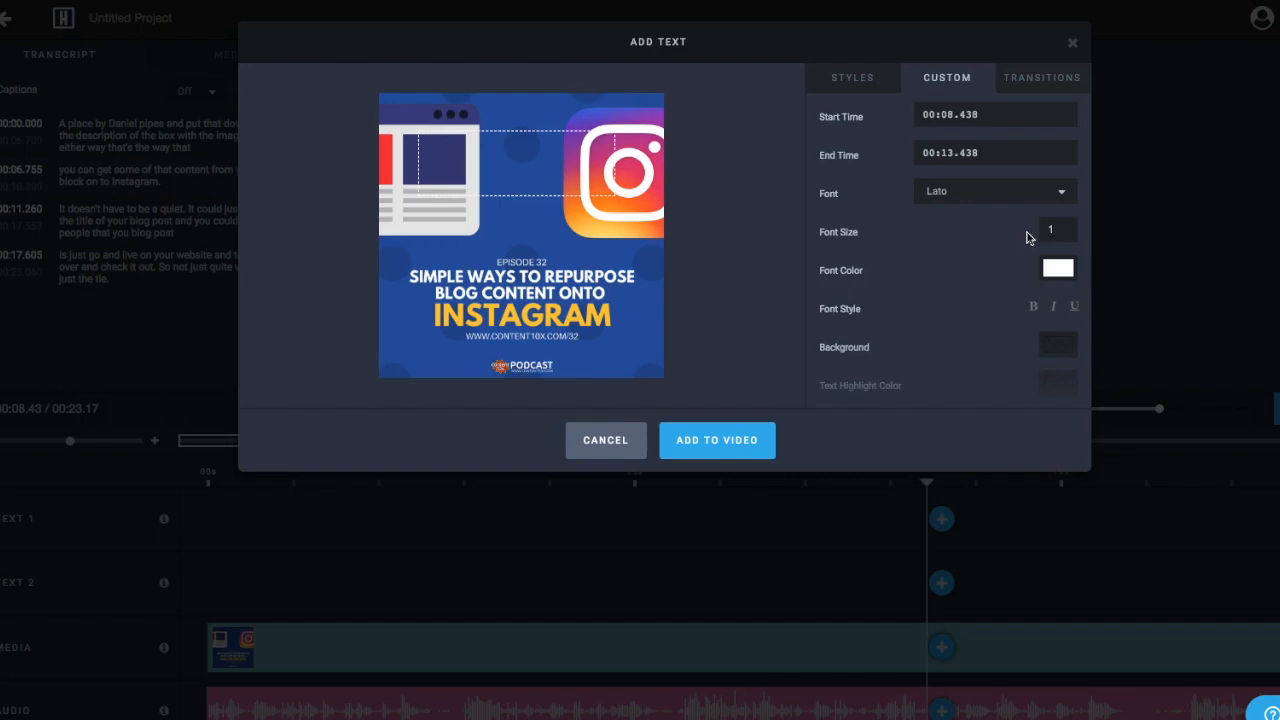
{"action": "left_click", "coordinate": [764, 240]}
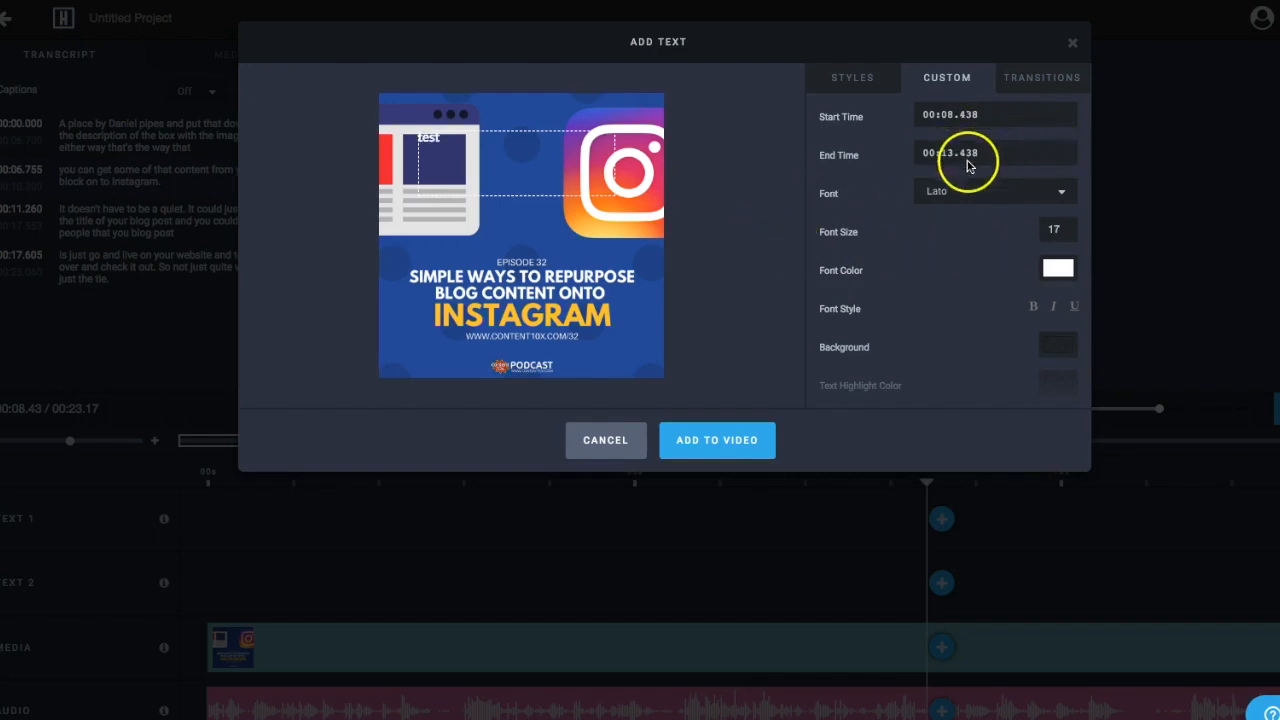
{"action": "left_click", "coordinate": [963, 192]}
{"action": "left_click", "coordinate": [958, 205]}
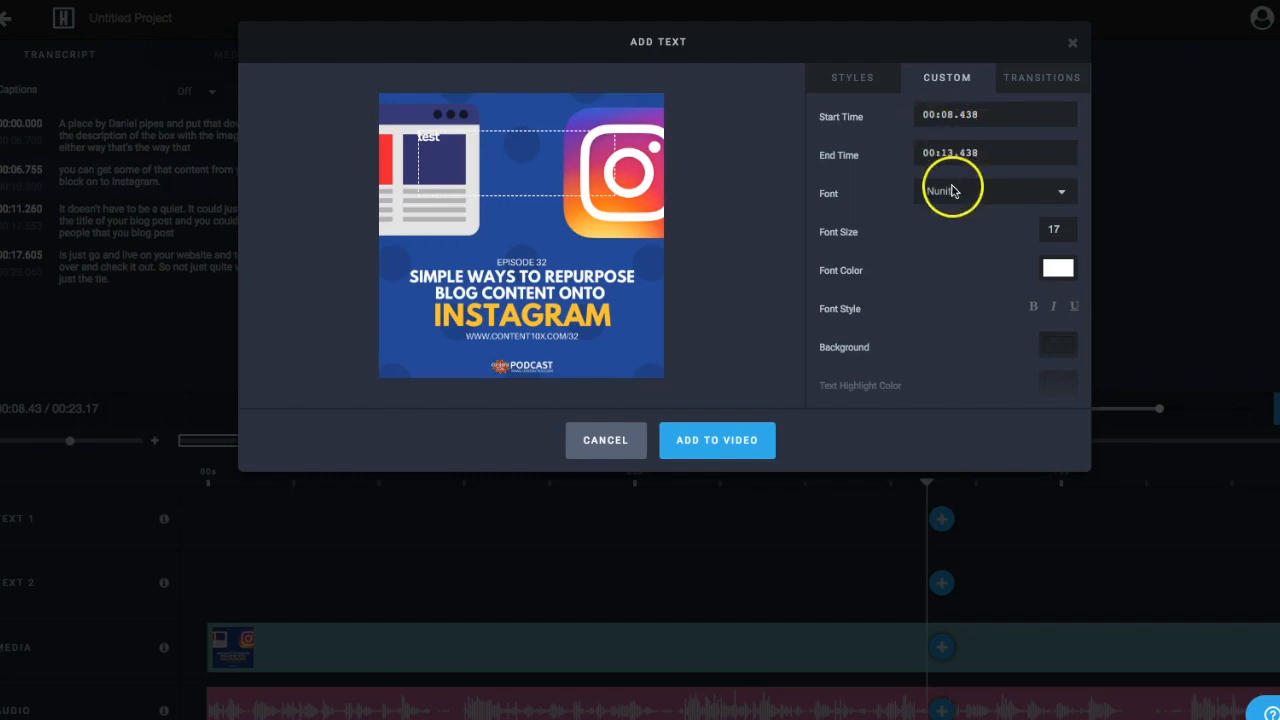
{"action": "left_click_drag", "start_coordinate": [496, 131], "coordinate": [503, 127]}
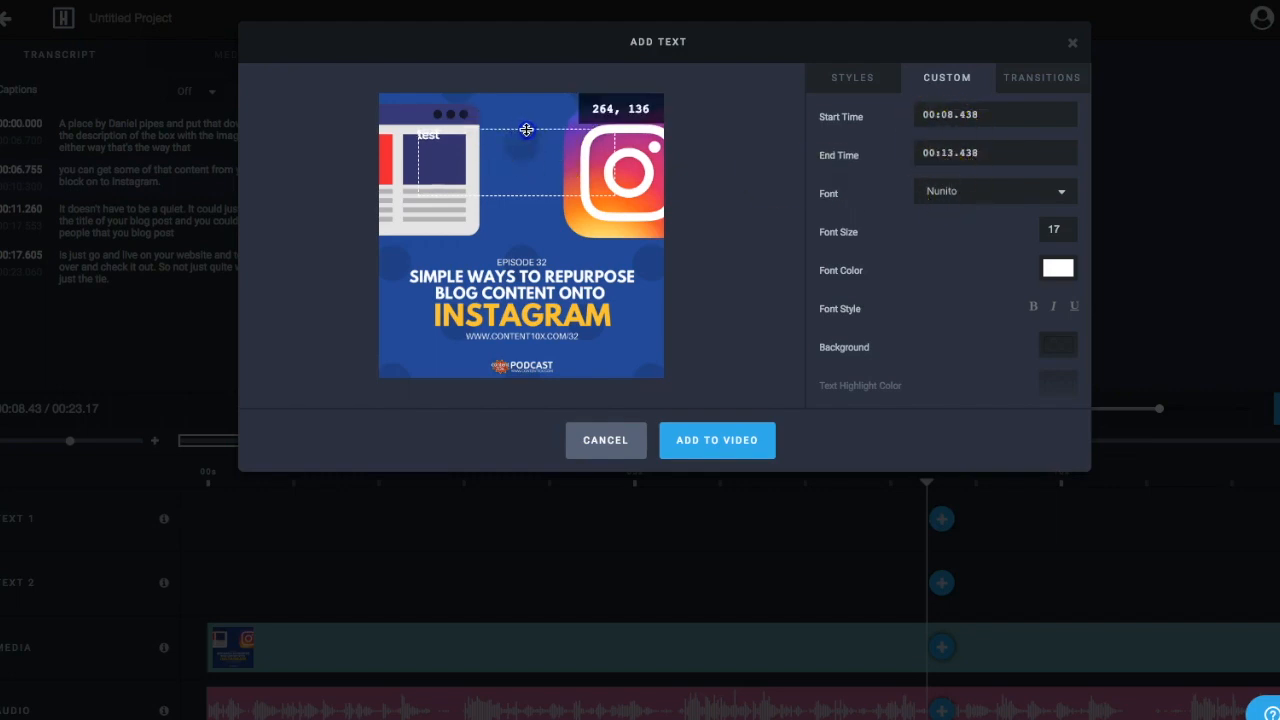
{"action": "left_click_drag", "start_coordinate": [525, 196], "coordinate": [560, 195]}
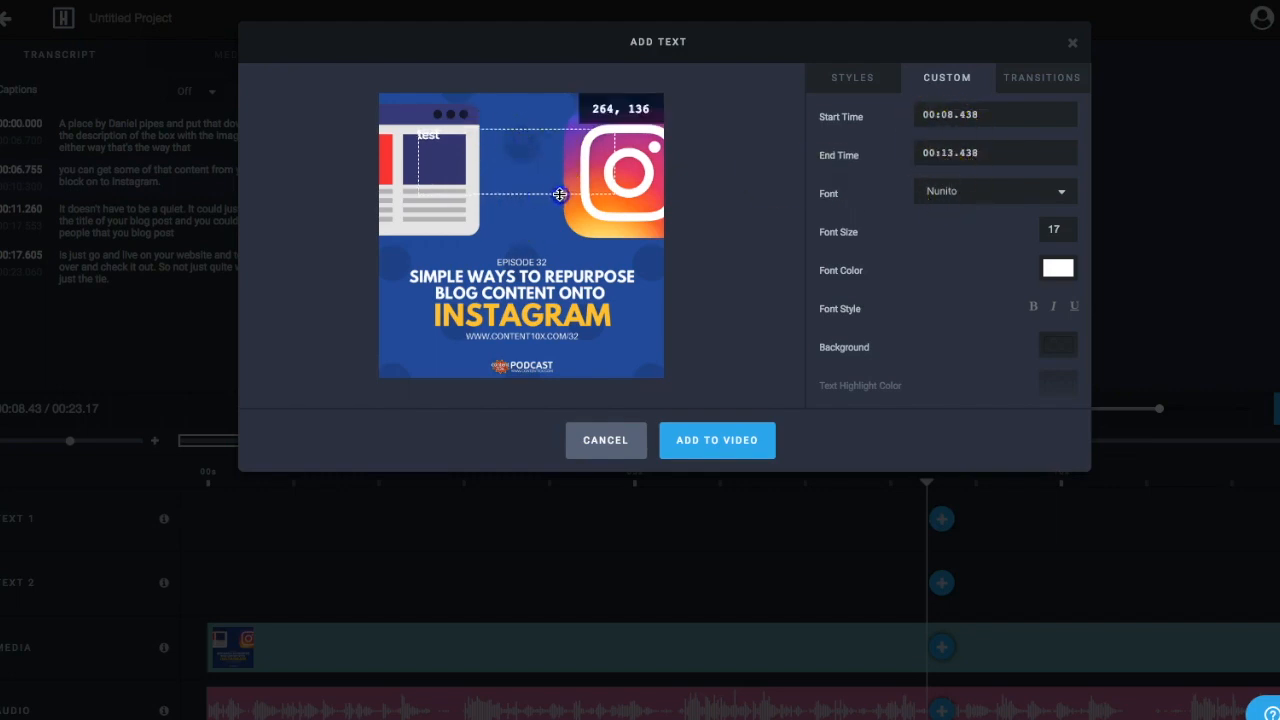
Set both the transition in and the transition out of the text to Zoom Out.
{"action": "left_click", "coordinate": [1057, 80]}
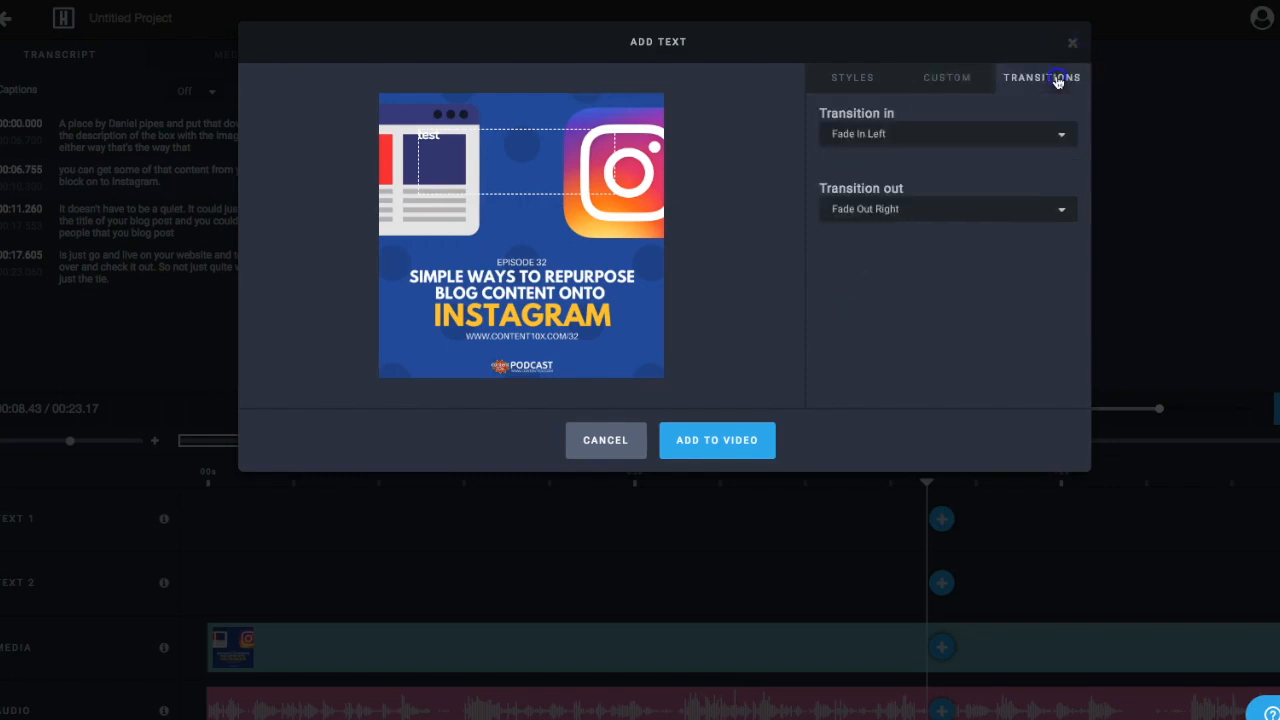
{"action": "left_click", "coordinate": [912, 137]}
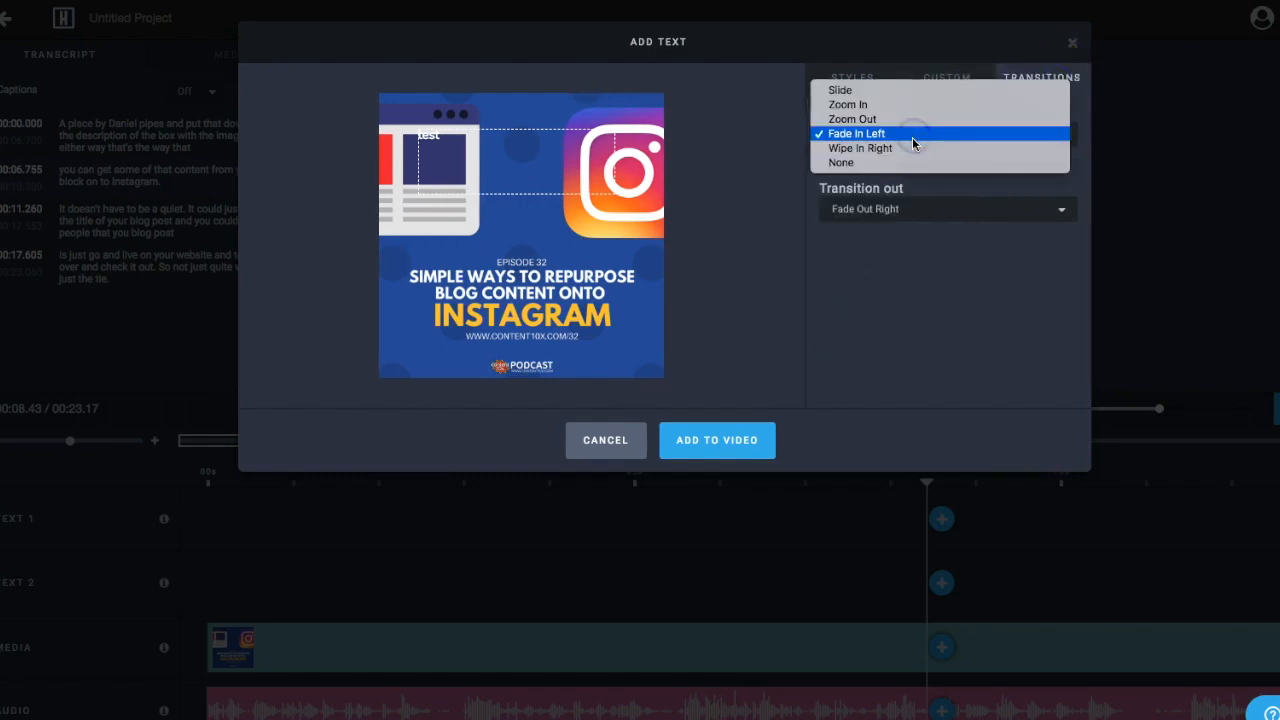
{"action": "left_click", "coordinate": [908, 120]}
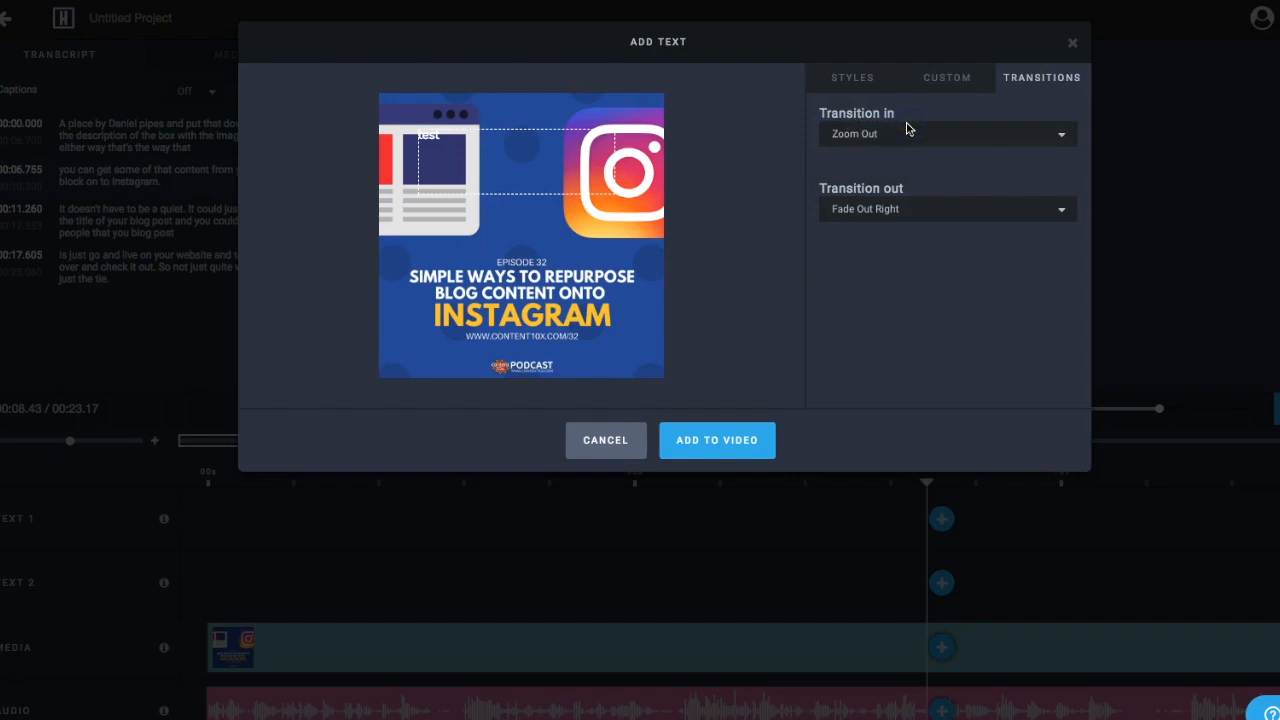
{"action": "left_click", "coordinate": [882, 221]}
{"action": "left_click", "coordinate": [888, 192]}
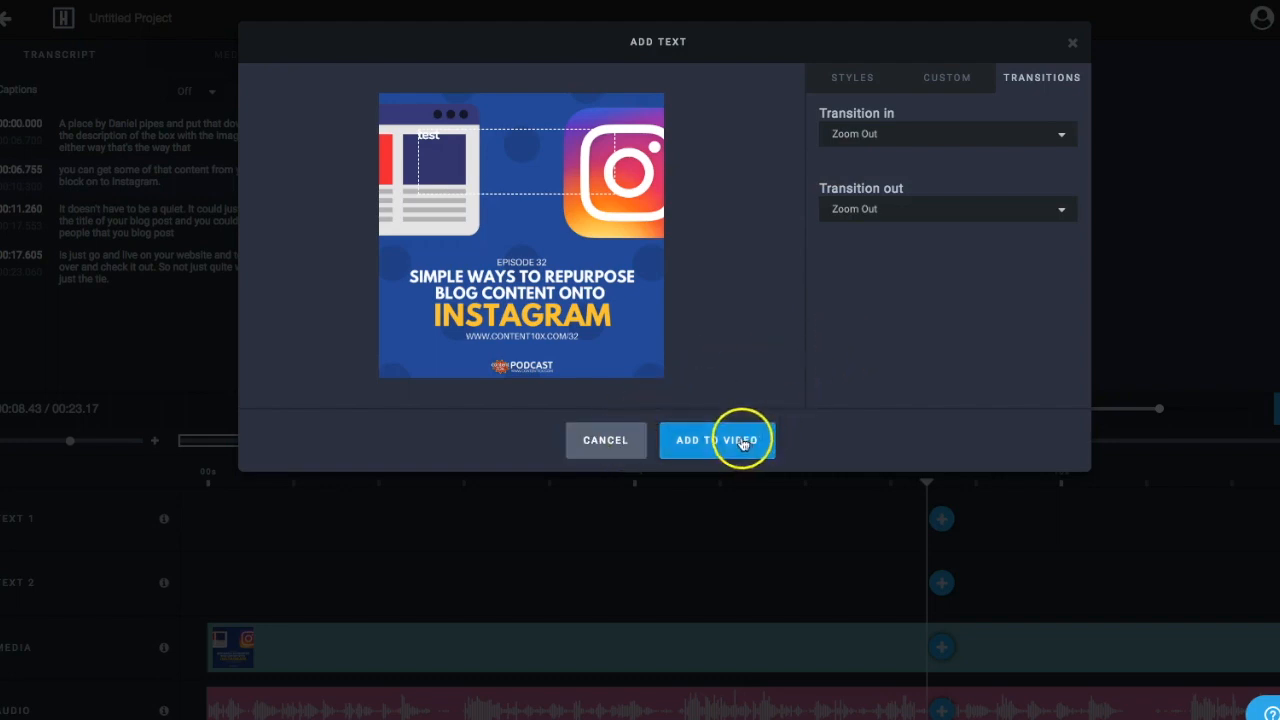
Apply the Quote style to the text "test" and add it to the video.
{"action": "left_click", "coordinate": [848, 85]}
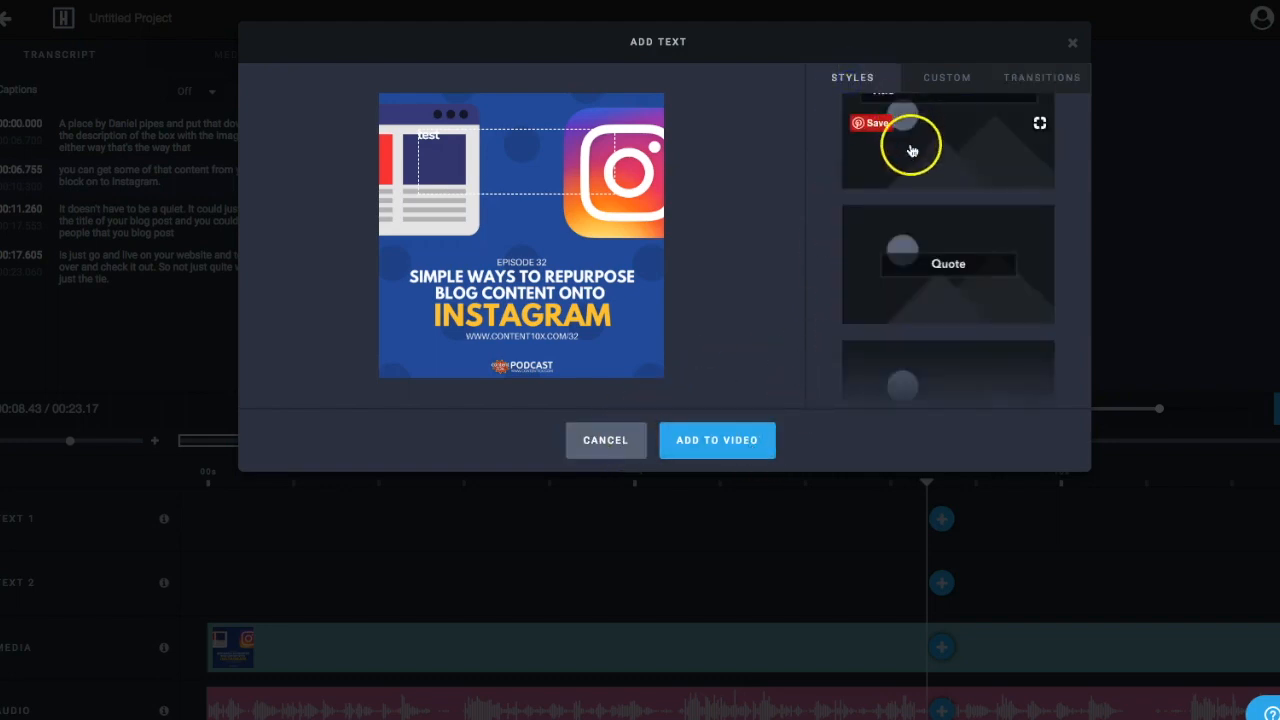
{"action": "left_click", "coordinate": [936, 266]}
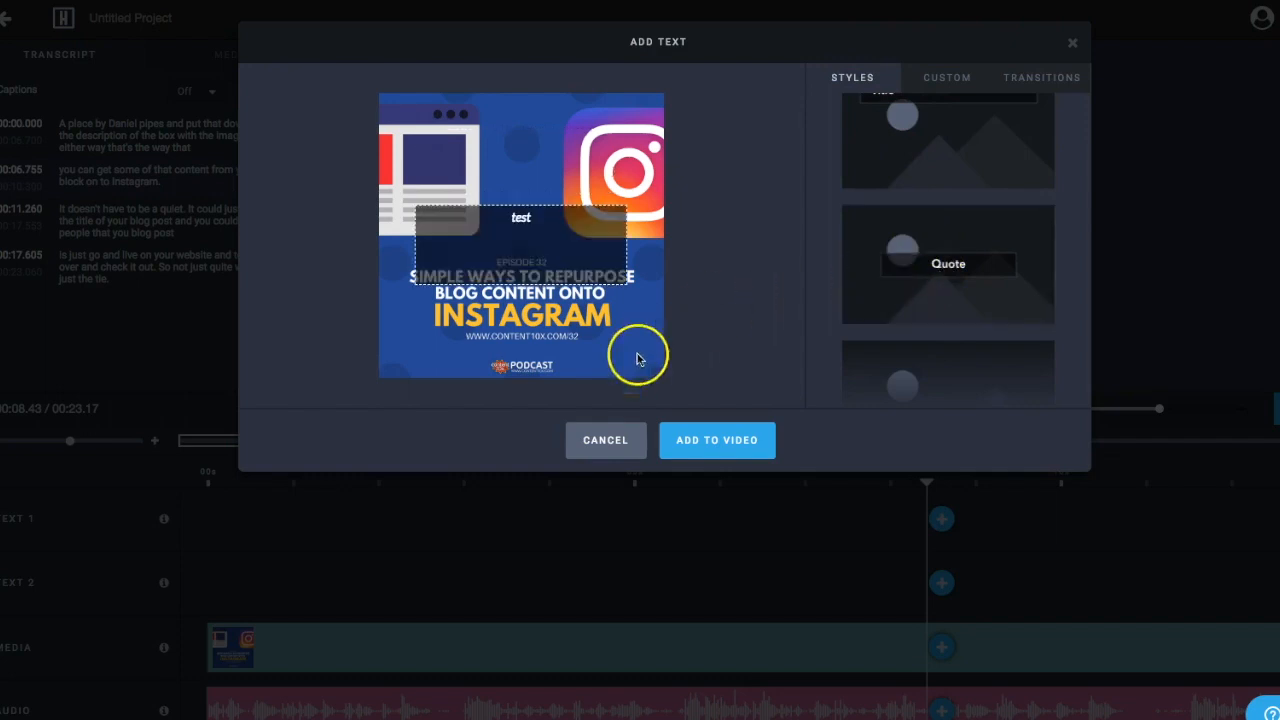
{"action": "left_click", "coordinate": [715, 449]}
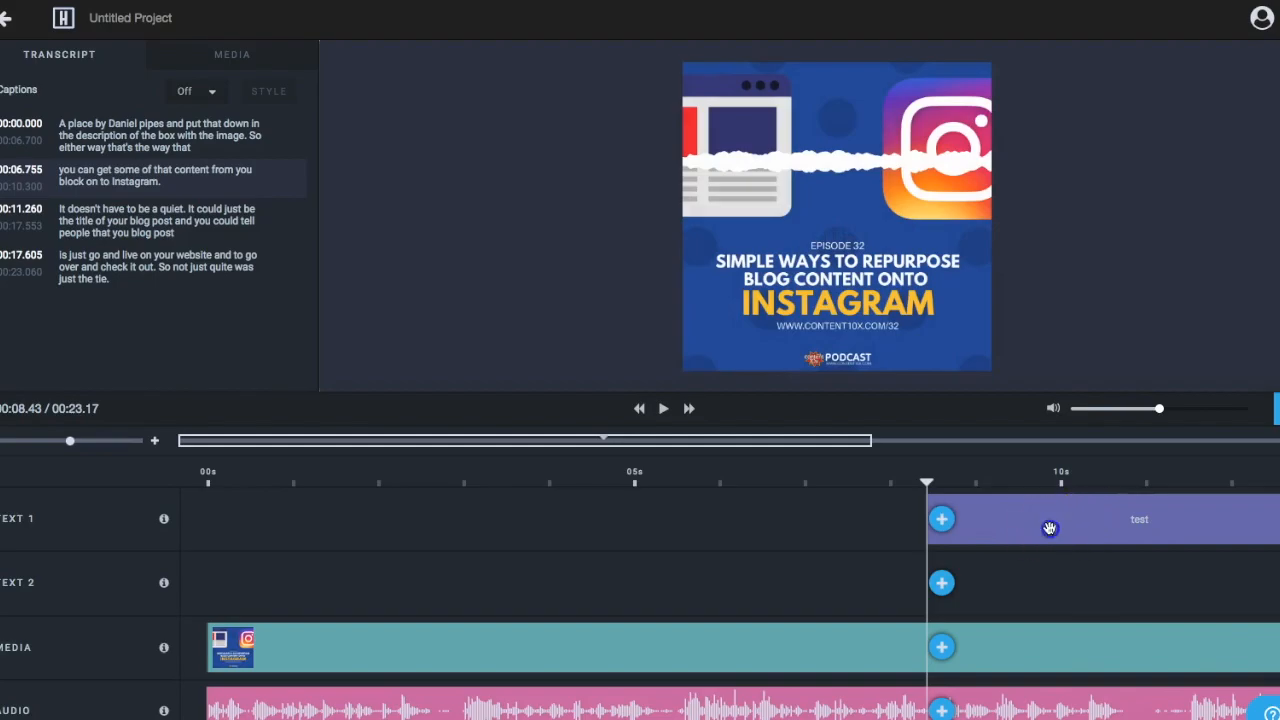
Open the properties of the "test" text clip and close them without changing anything.
{"action": "left_click", "coordinate": [991, 528]}
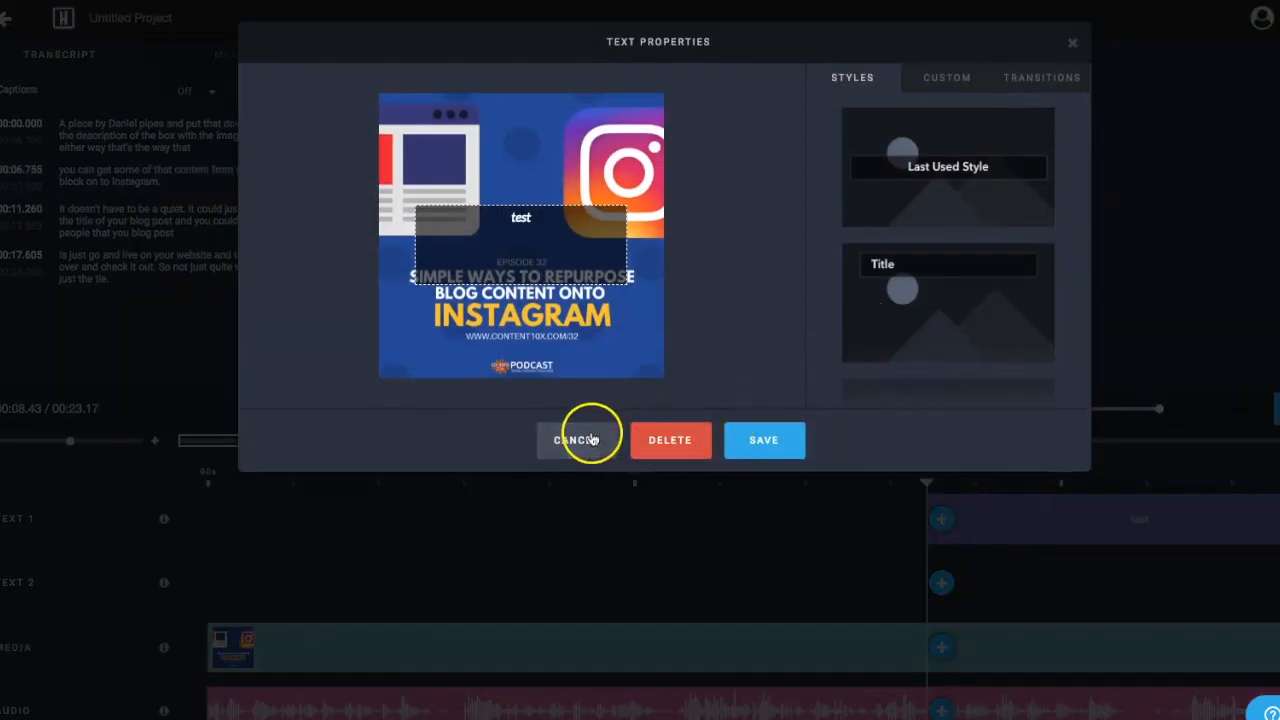
{"action": "left_click", "coordinate": [591, 440]}
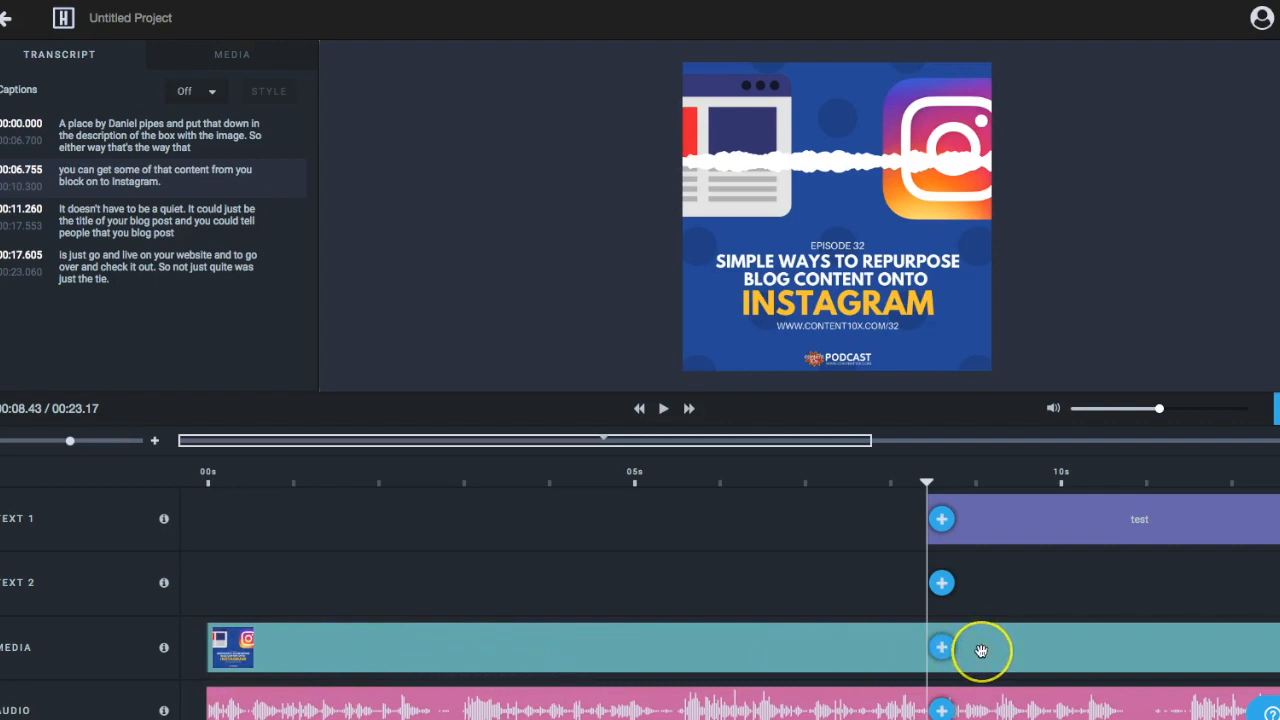
Set the podcast cover image's effect to Pan and its entry transition to Slide Up, and save the image properties.
{"action": "scroll", "coordinate": [981, 651], "scroll_direction": "right", "scroll_amount": 3}
{"action": "scroll", "coordinate": [981, 651], "scroll_direction": "right", "scroll_amount": 2}
{"action": "scroll", "coordinate": [981, 651], "scroll_direction": "left", "scroll_amount": 5}
{"action": "left_click", "coordinate": [568, 651]}
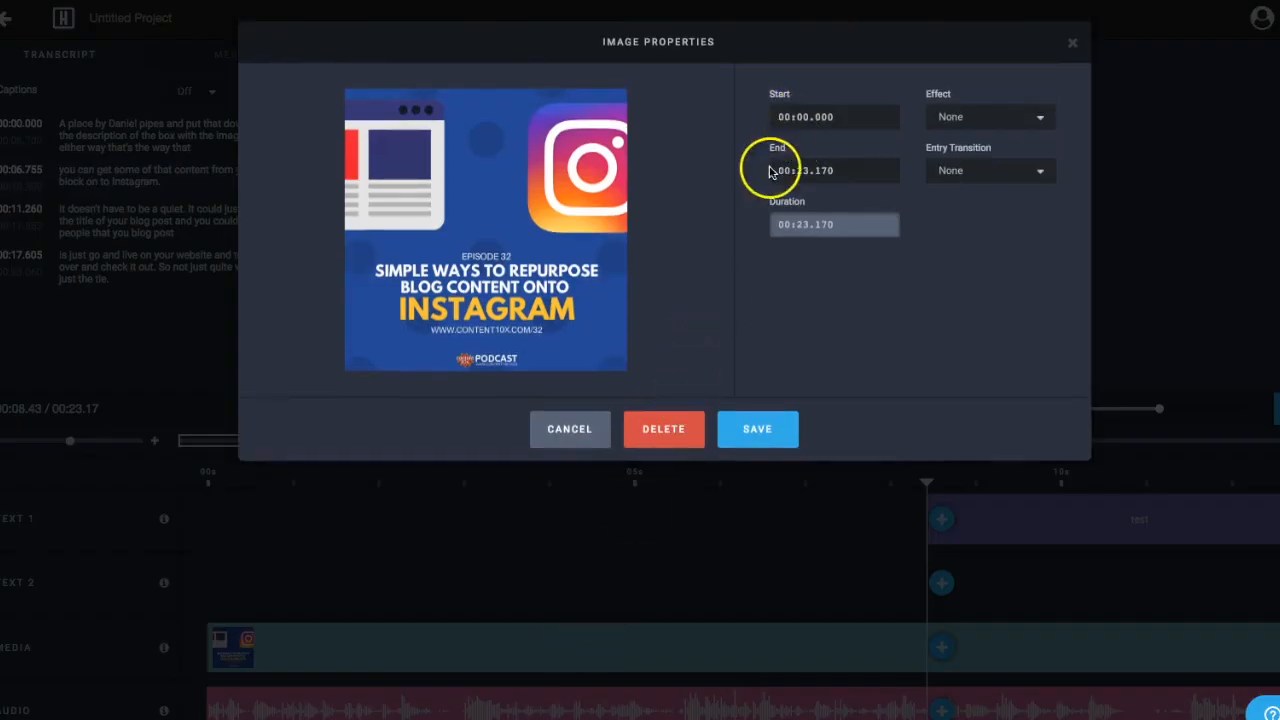
{"action": "left_click", "coordinate": [990, 118]}
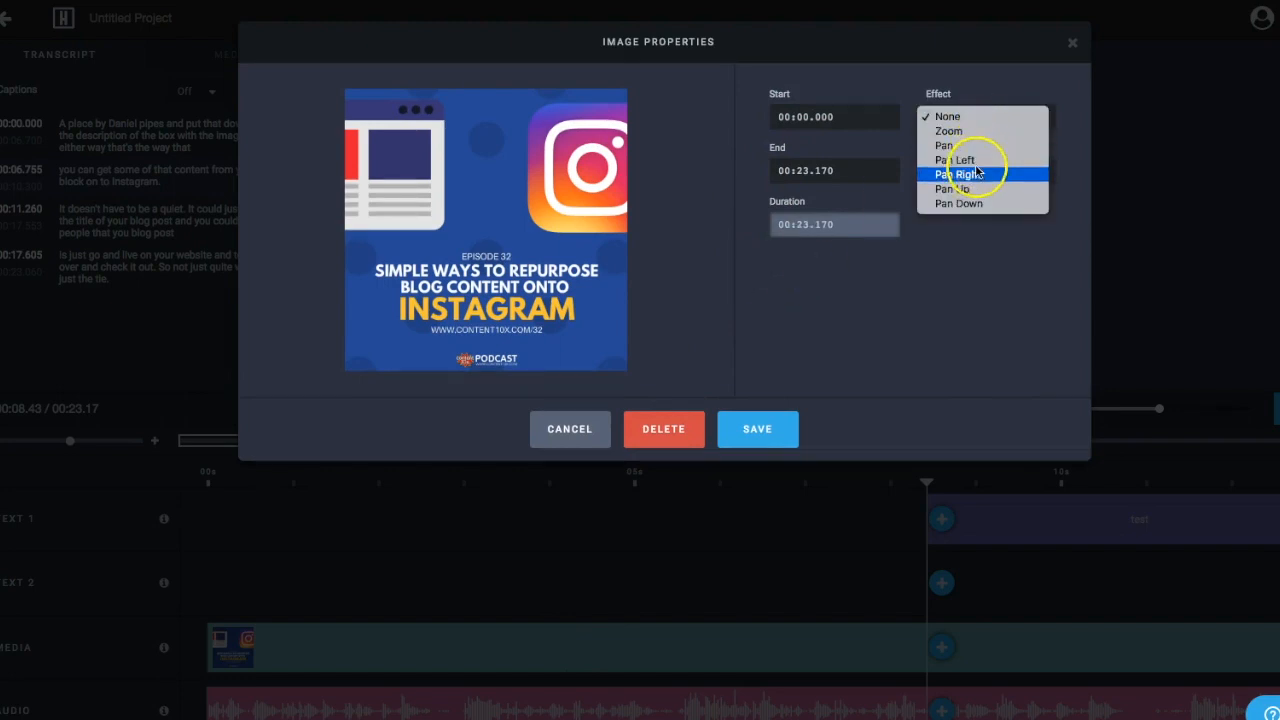
{"action": "left_click", "coordinate": [970, 146]}
{"action": "left_click", "coordinate": [991, 171]}
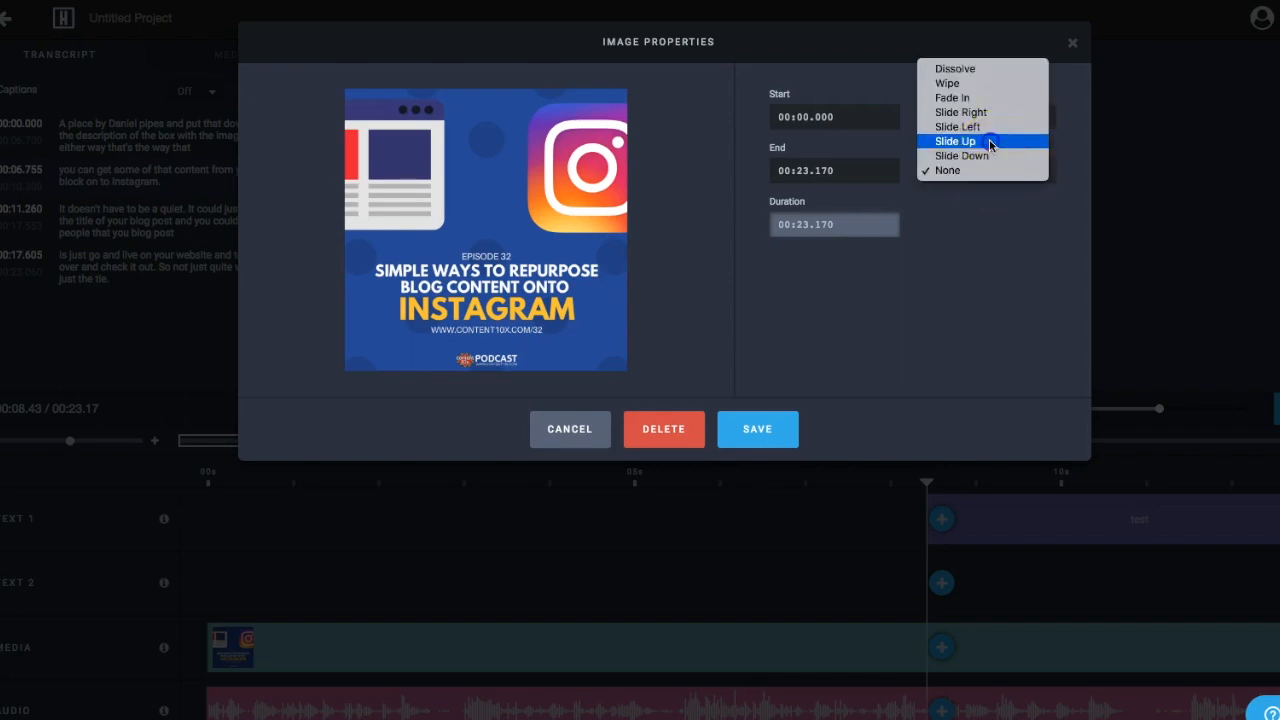
{"action": "left_click", "coordinate": [990, 141]}
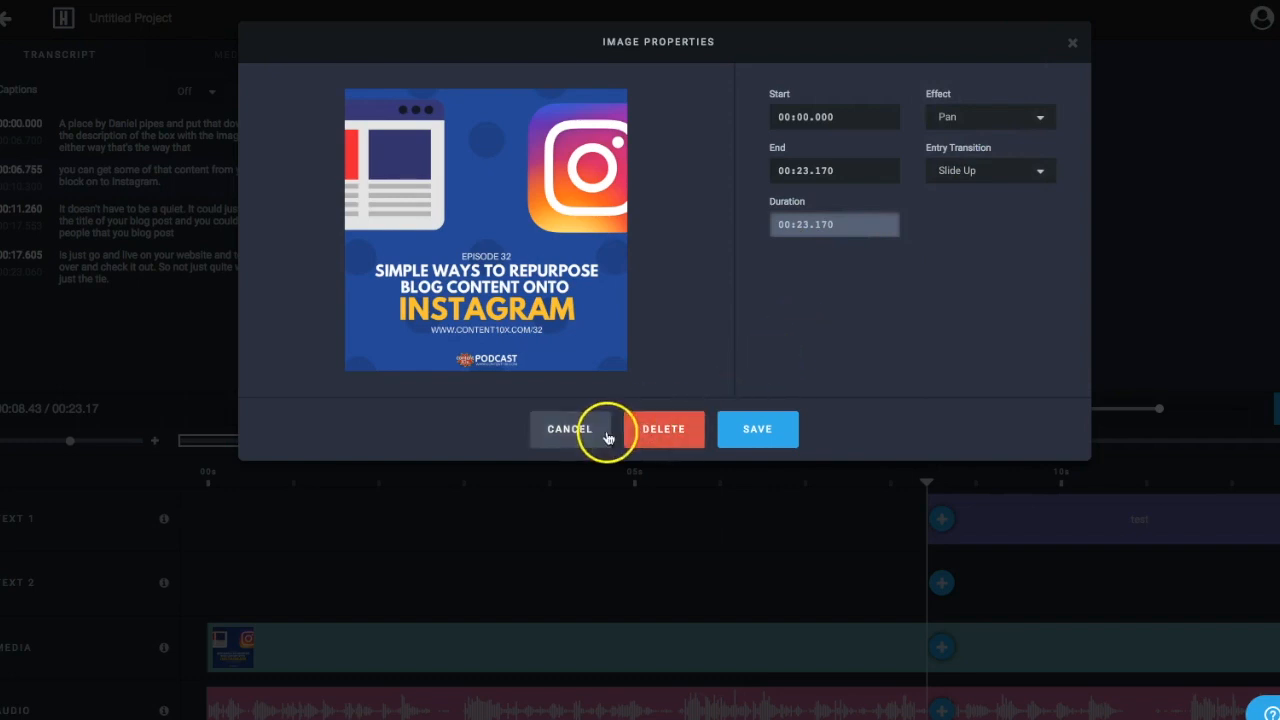
{"action": "left_click", "coordinate": [757, 430]}
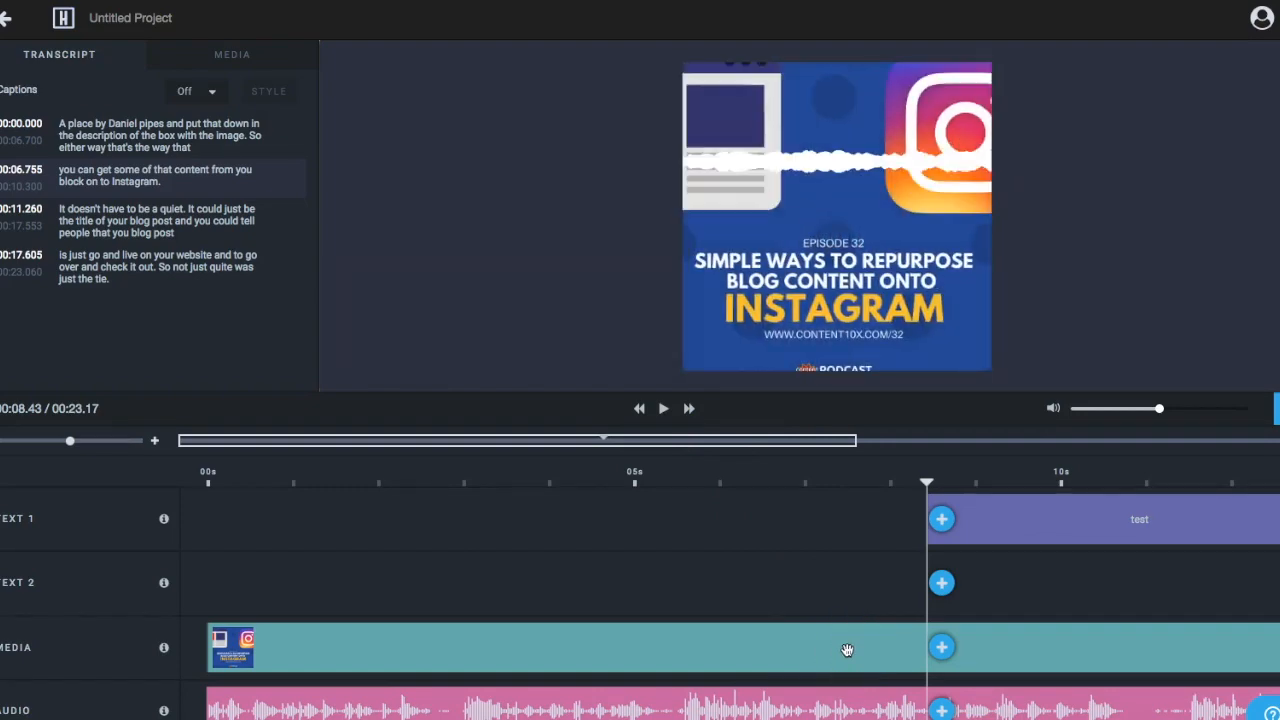
Review the search and upload options for adding media at the playhead, and close the dialog without adding anything.
{"action": "left_click", "coordinate": [941, 648]}
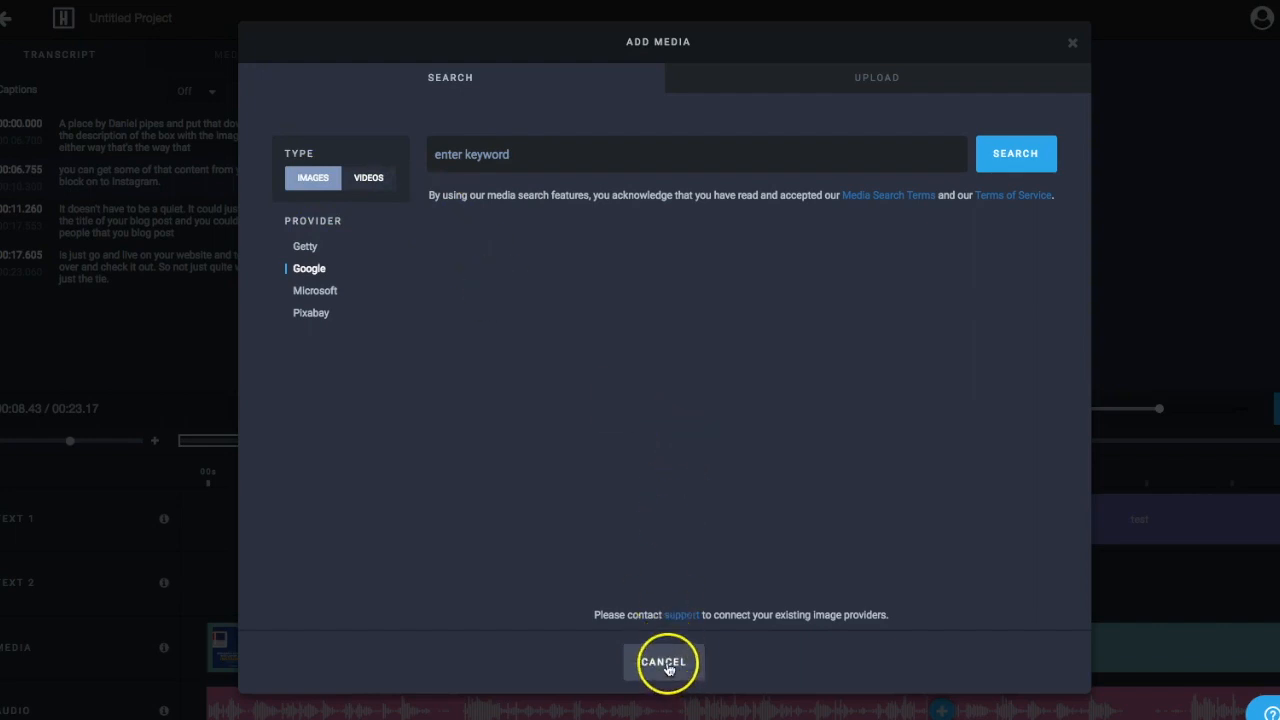
{"action": "left_click", "coordinate": [876, 80]}
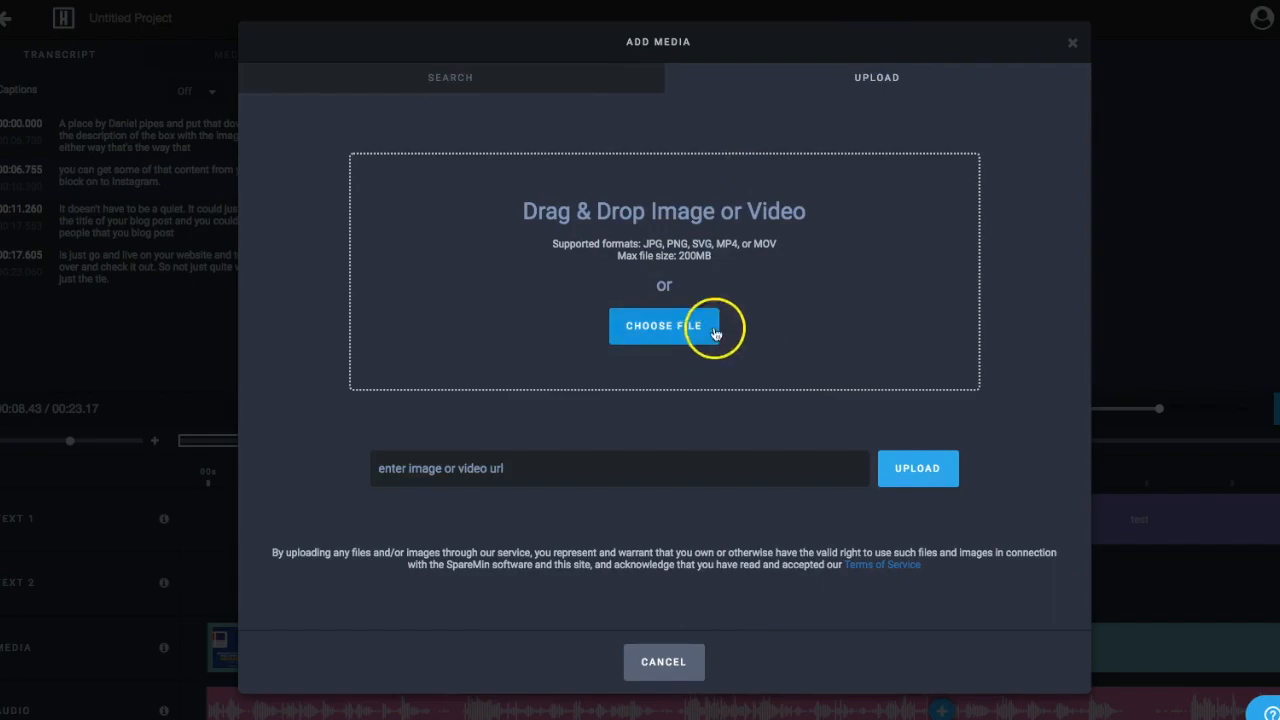
{"action": "left_click", "coordinate": [505, 88]}
{"action": "left_click", "coordinate": [684, 660]}
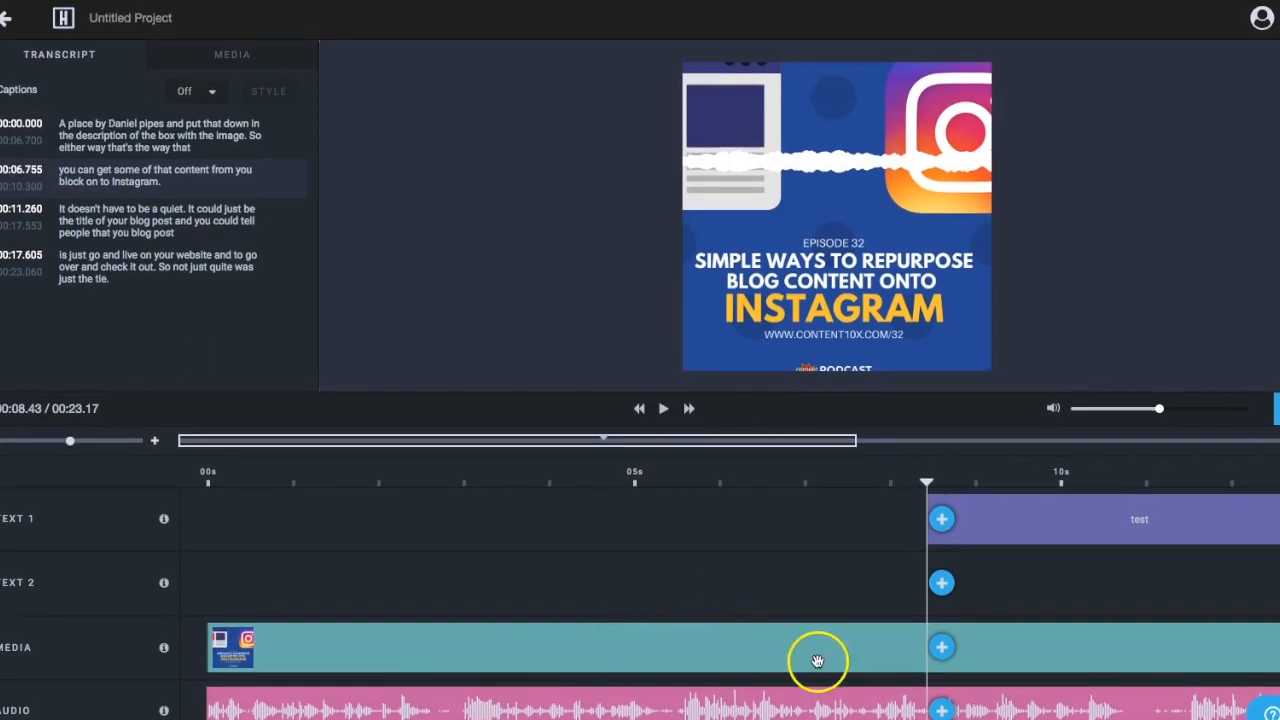
{"action": "scroll", "coordinate": [823, 597], "scroll_direction": "right", "scroll_amount": 10}
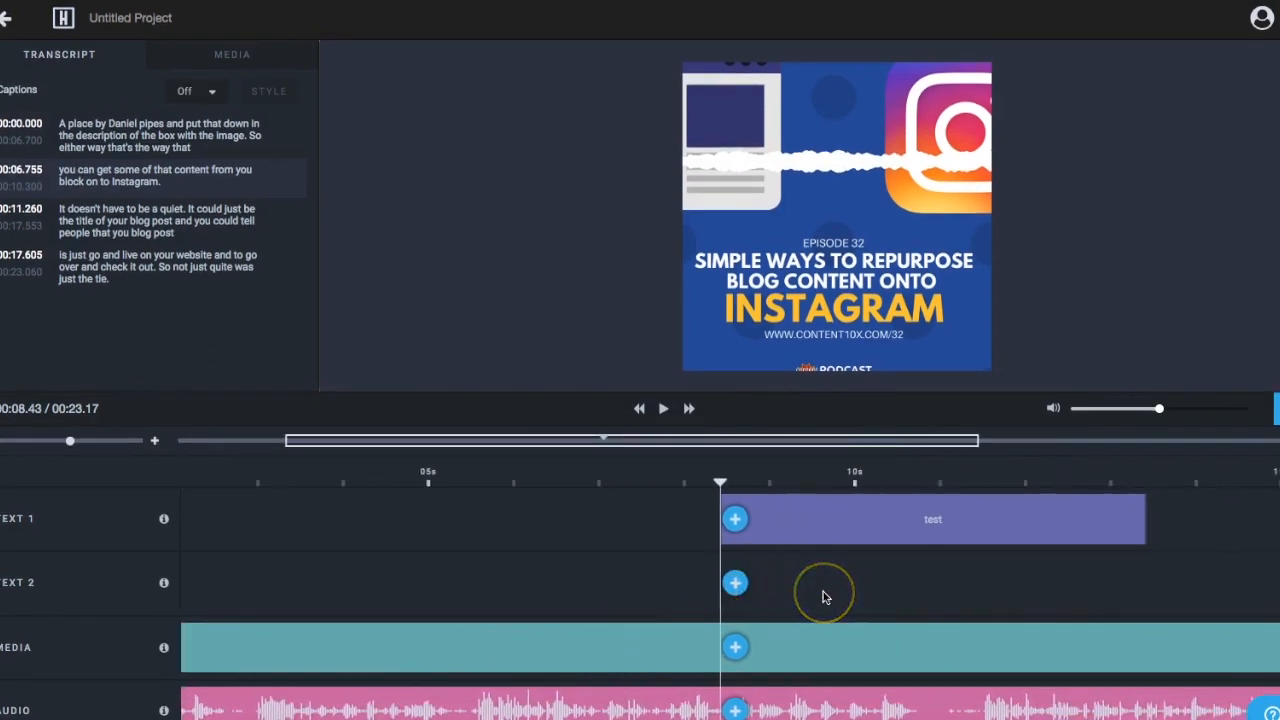
{"action": "scroll", "coordinate": [823, 597], "scroll_direction": "right", "scroll_amount": 7}
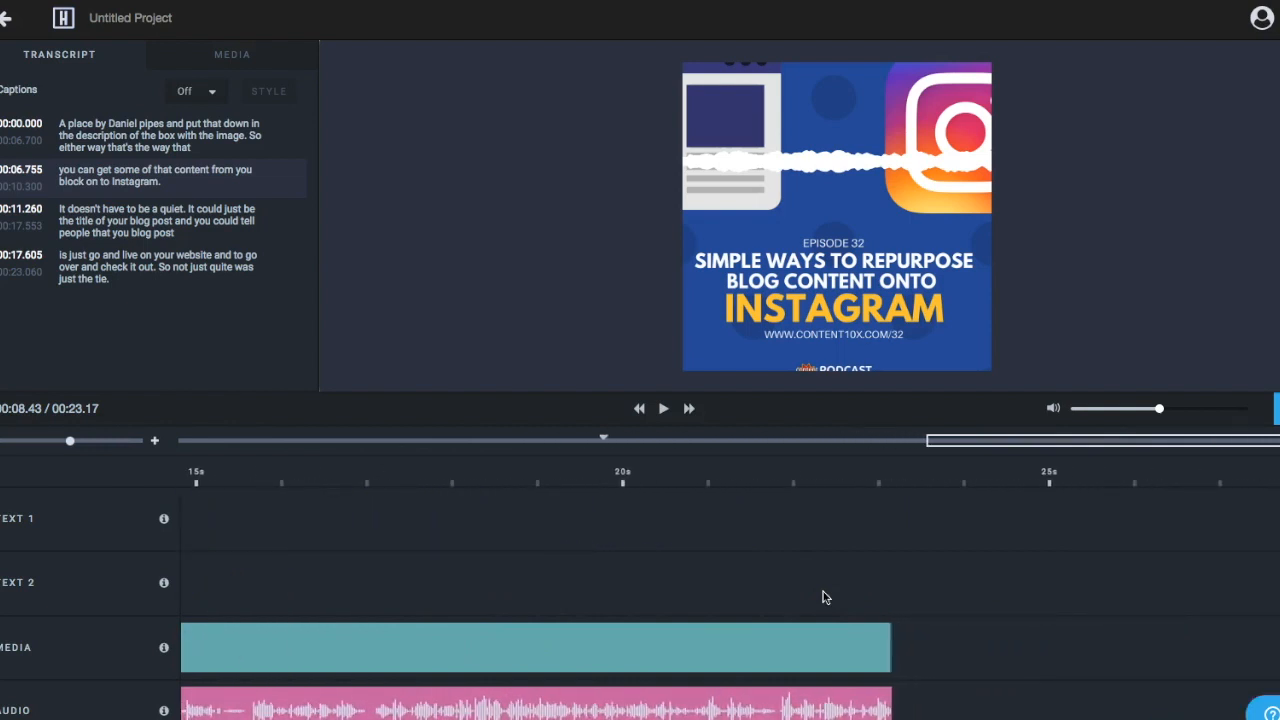
{"action": "scroll", "coordinate": [823, 597], "scroll_direction": "left", "scroll_amount": 15}
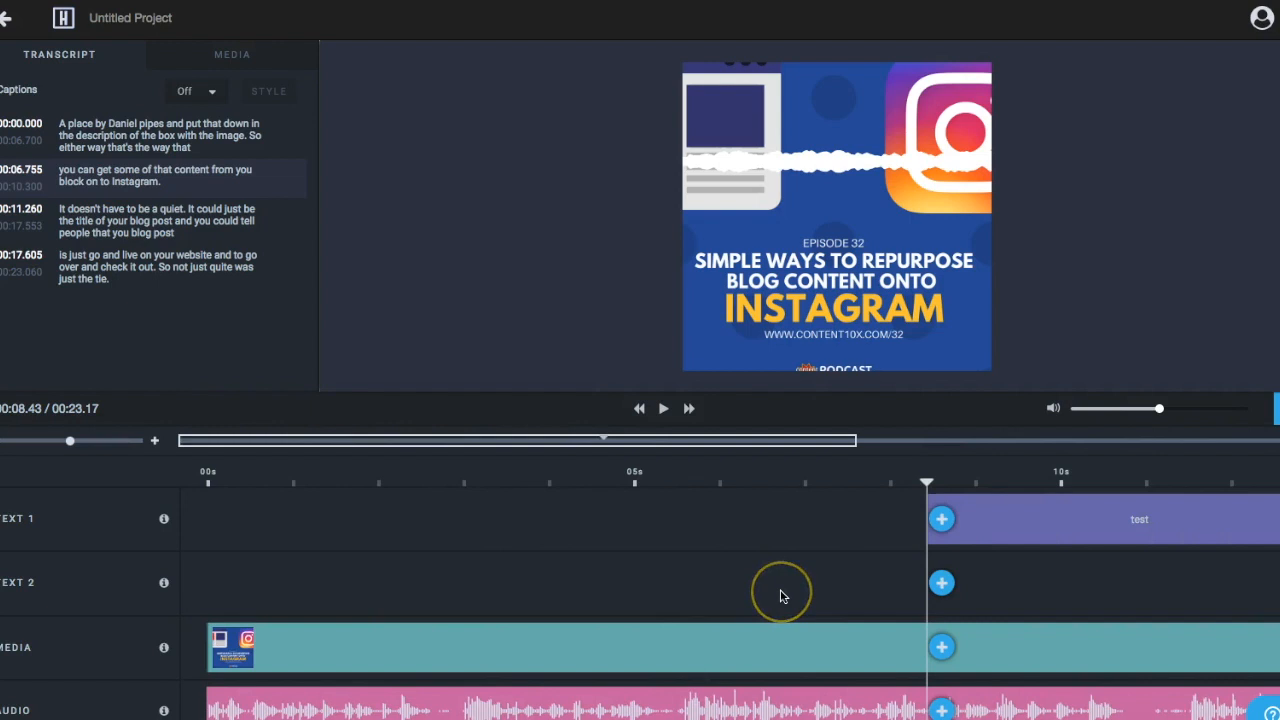
{"action": "left_click", "coordinate": [663, 573]}
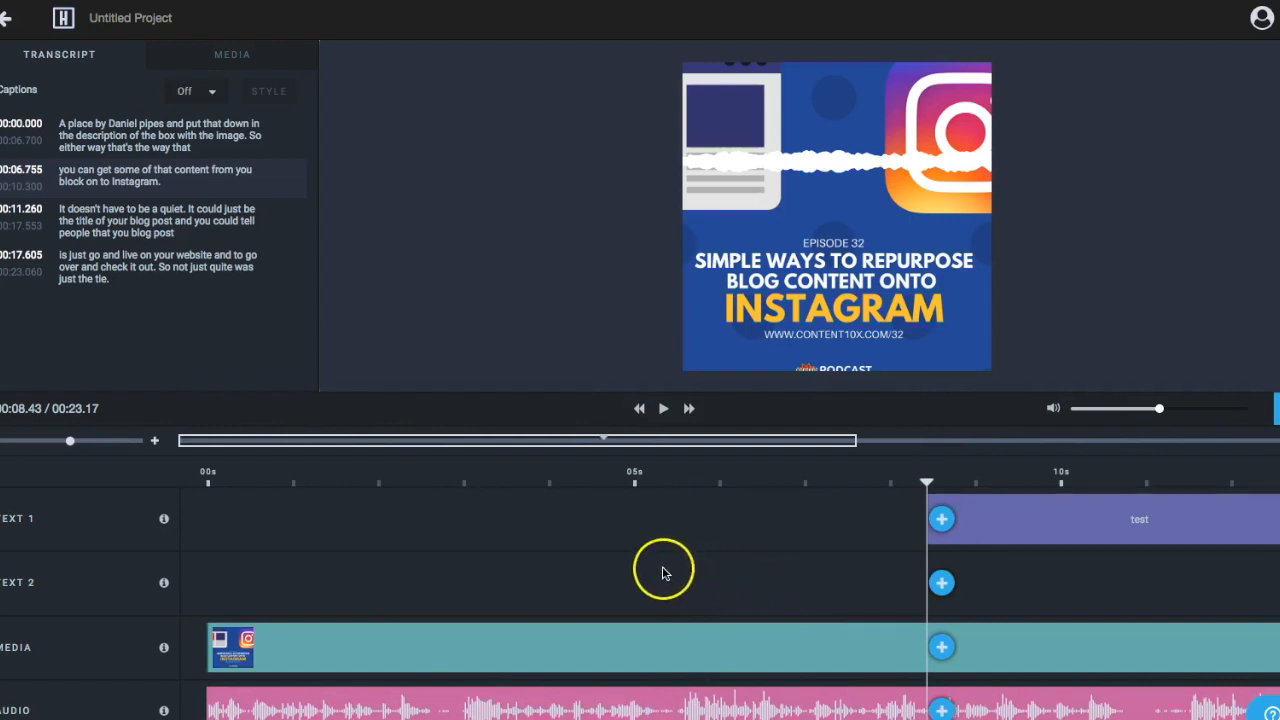
Export the video with a frame rate of 24, High video quality and the Square HD size.
{"action": "scroll", "coordinate": [660, 573], "scroll_direction": "right", "scroll_amount": 2}
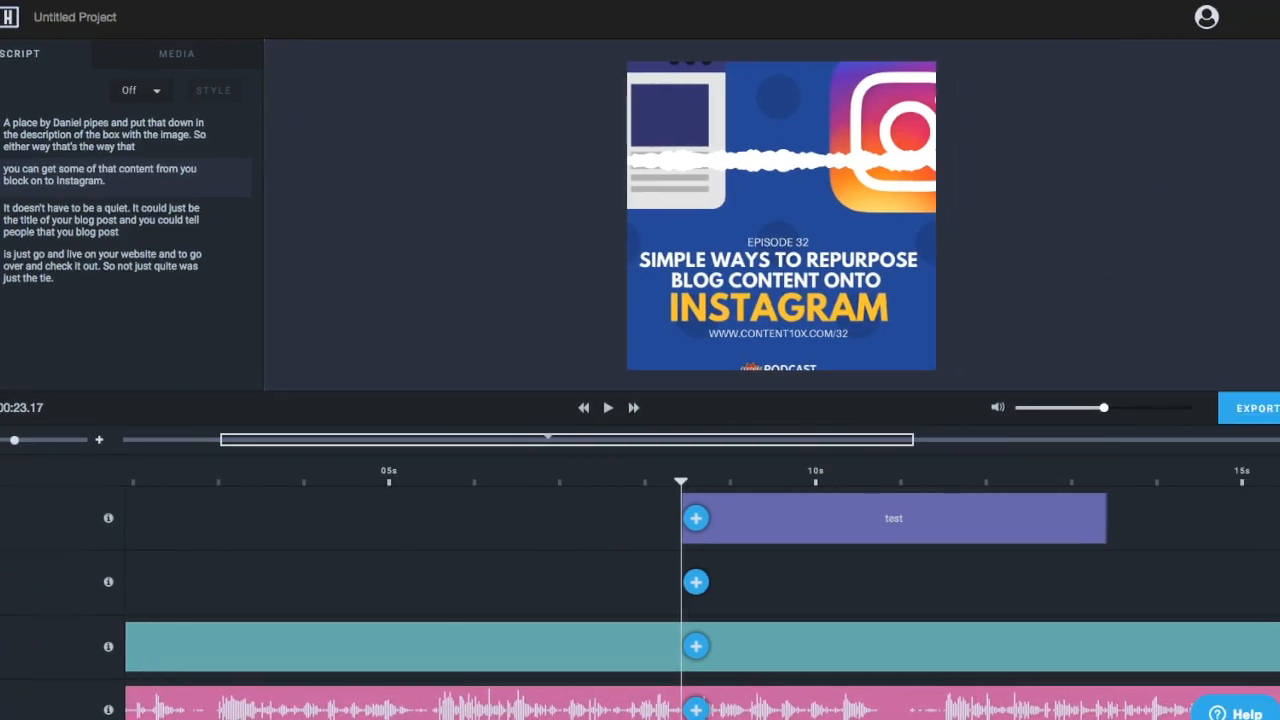
{"action": "left_click", "coordinate": [1250, 408]}
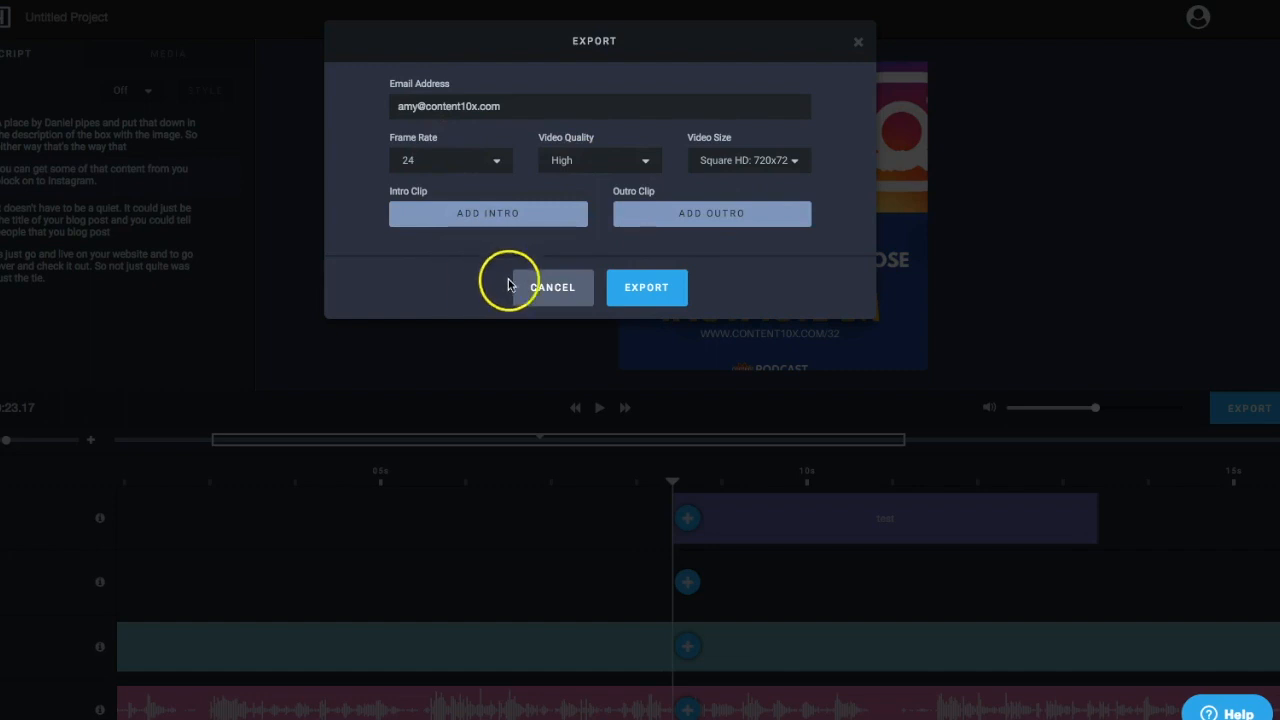
{"action": "left_click", "coordinate": [660, 289]}
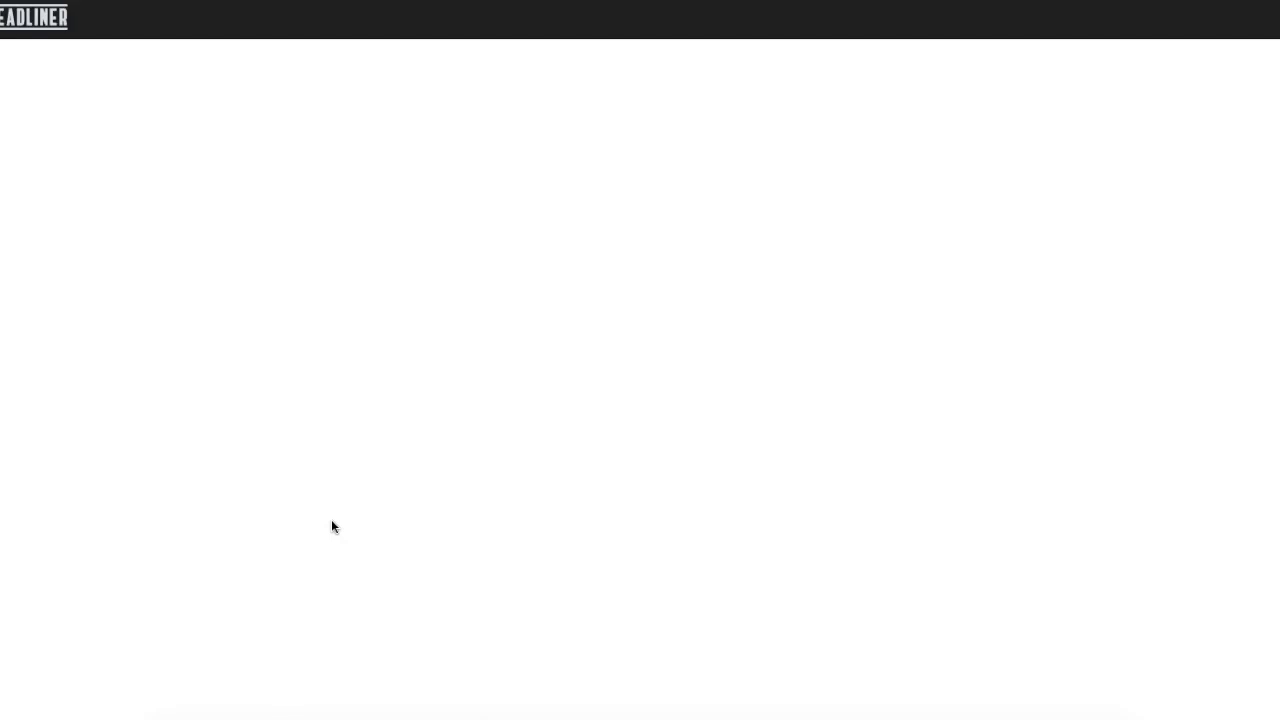
Play the exported video until the "test" text overlay section and pause it there.
{"action": "scroll", "coordinate": [306, 531], "scroll_direction": "down", "scroll_amount": 3}
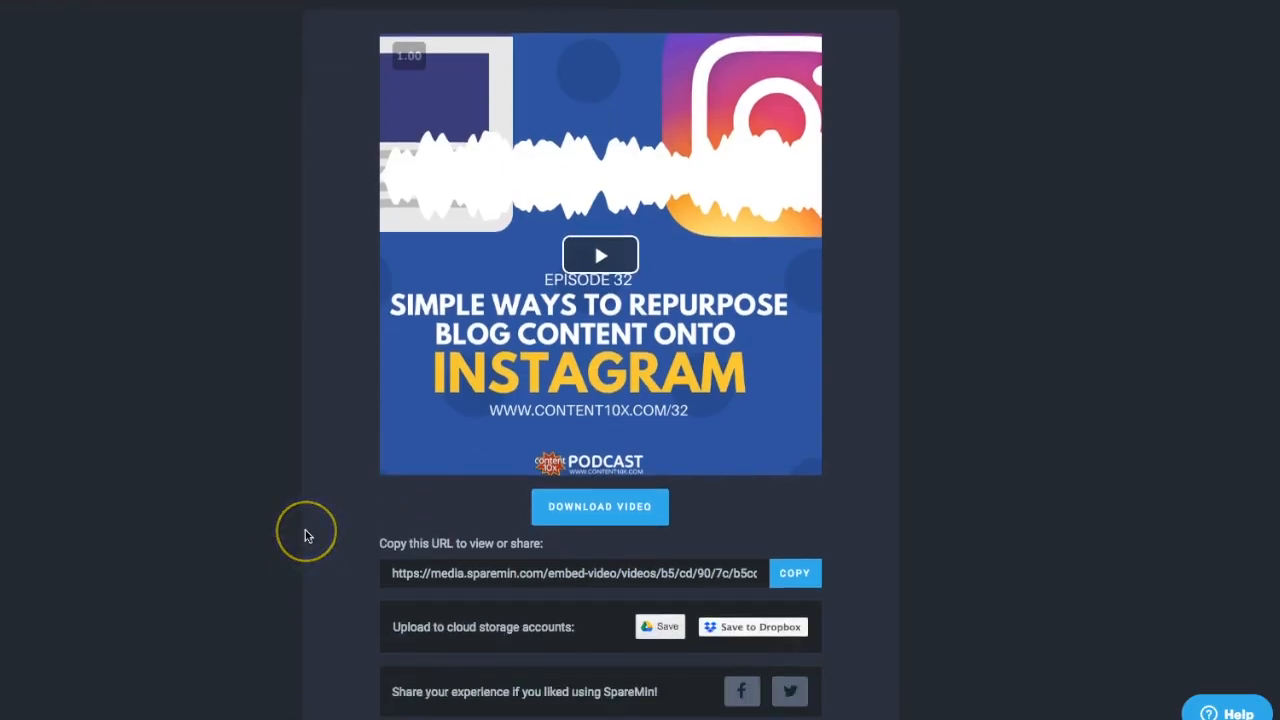
{"action": "left_click", "coordinate": [600, 208]}
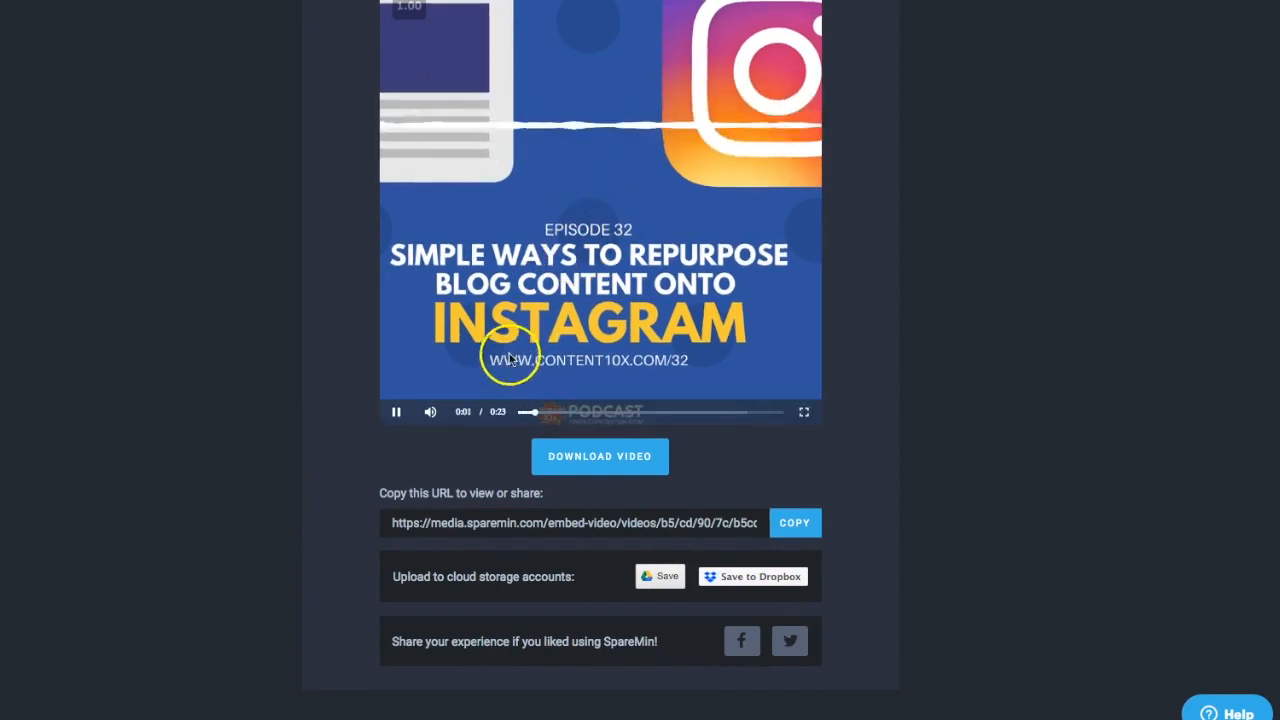
{"action": "scroll", "coordinate": [508, 360], "scroll_direction": "up", "scroll_amount": 1}
{"action": "scroll", "coordinate": [510, 358], "scroll_direction": "up", "scroll_amount": 1}
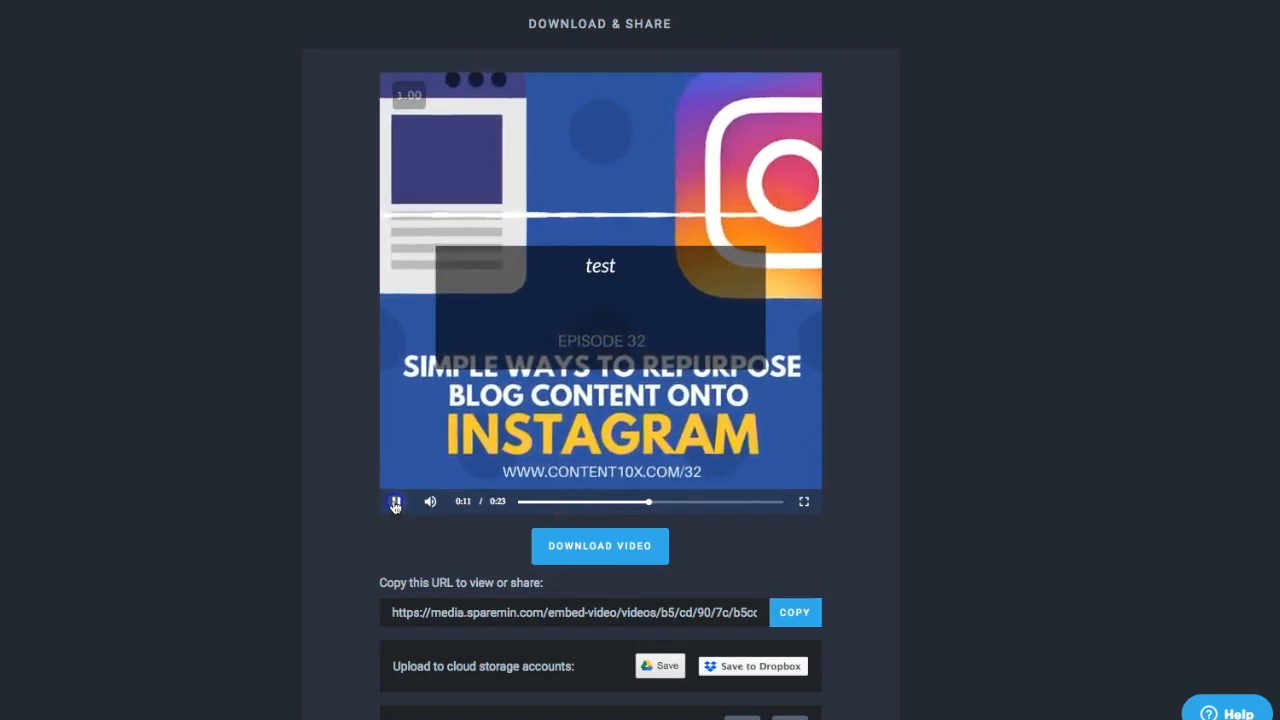
{"action": "left_click", "coordinate": [588, 342]}
Open the exported video from its share URL on a separate page and play it.
{"action": "scroll", "coordinate": [582, 342], "scroll_direction": "down", "scroll_amount": 2}
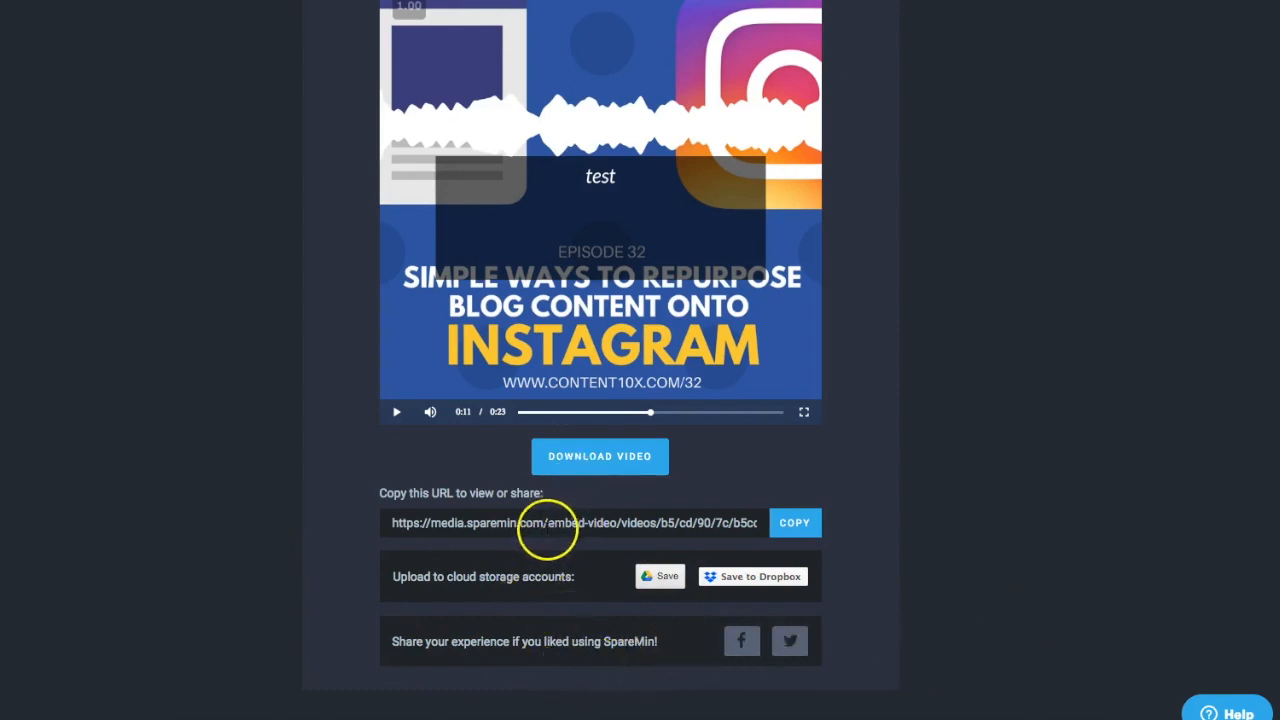
{"action": "left_click", "coordinate": [543, 523]}
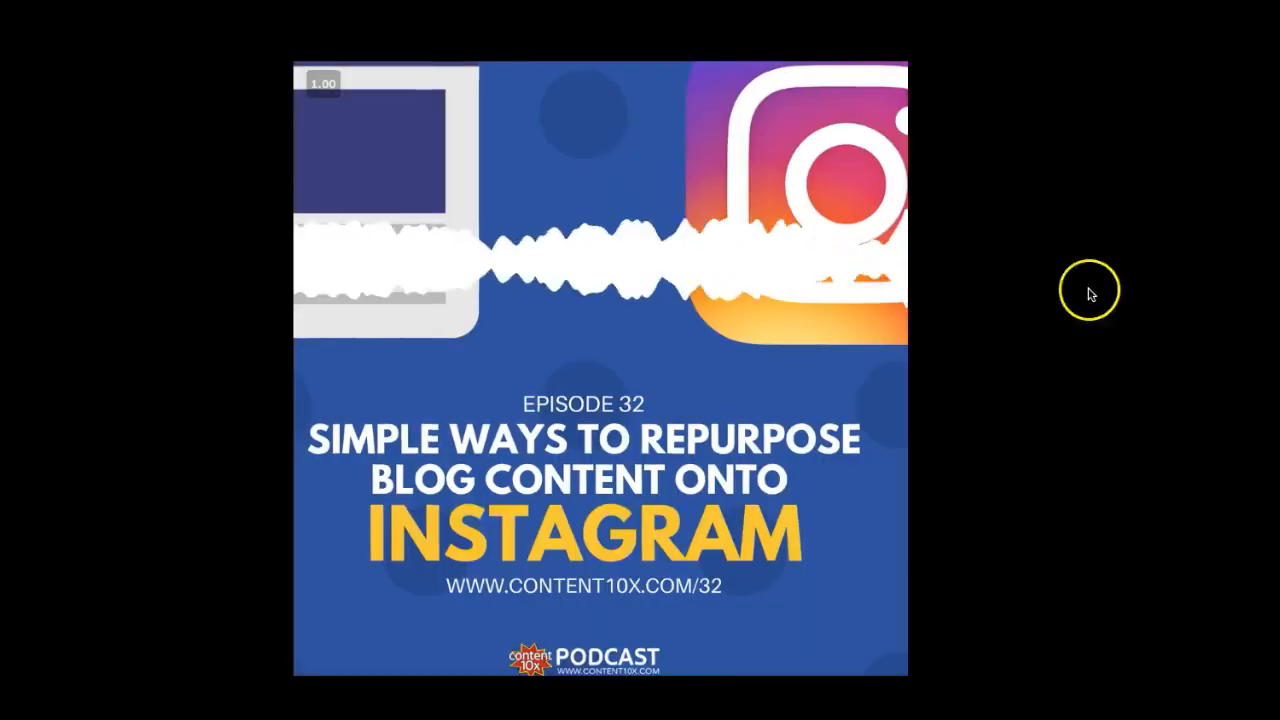
{"action": "left_click", "coordinate": [603, 364]}
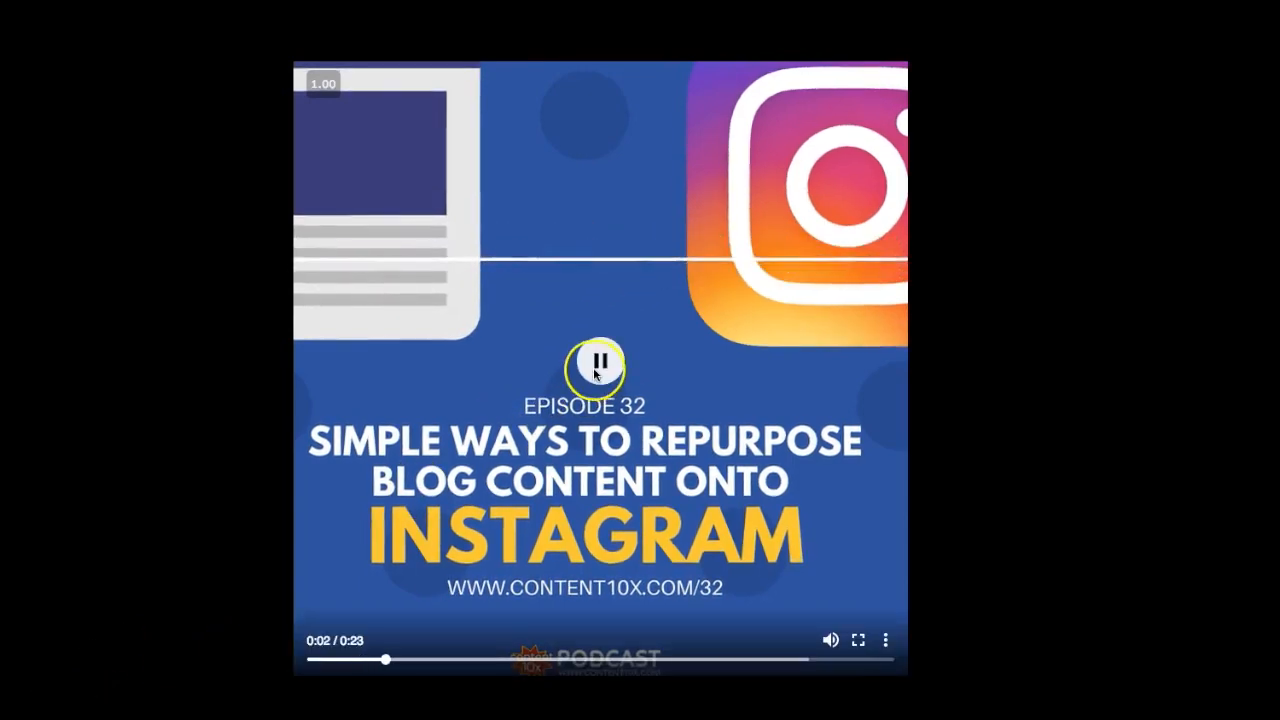